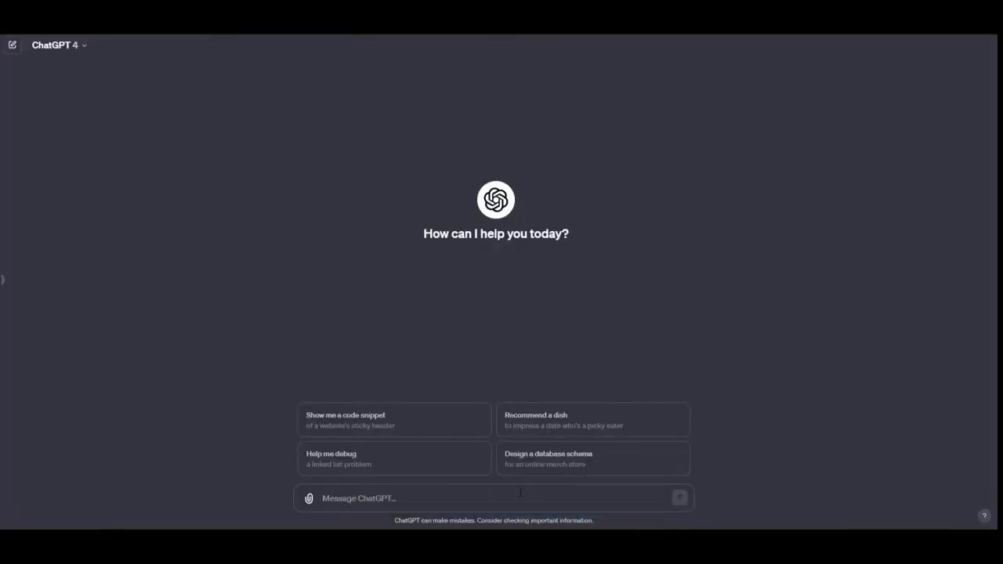
# Ask ChatGPT for "Social Savvy" website content with a tagline and descriptions for About Us, Services, Portfolio, Testimonials and Contact Us
pyautogui.write('Create website content for "Social Savvy" a social media management company. The website menu should include: About Us, Services. Portfolio, Testimonials, and Contact Us. Generate a tagline and also create page descriptions for each menu item')
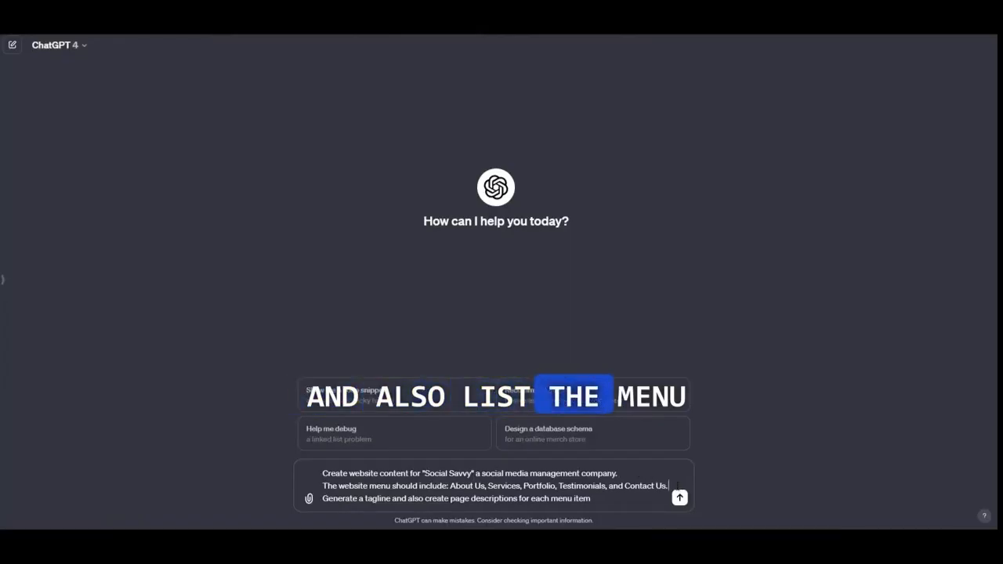
pyautogui.click(676, 485)
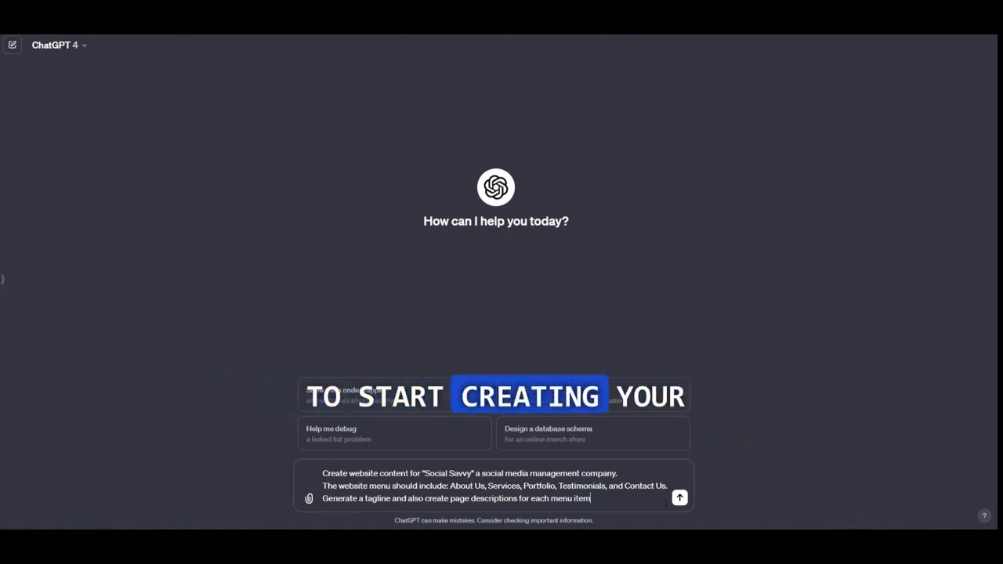
pyautogui.click(680, 503)
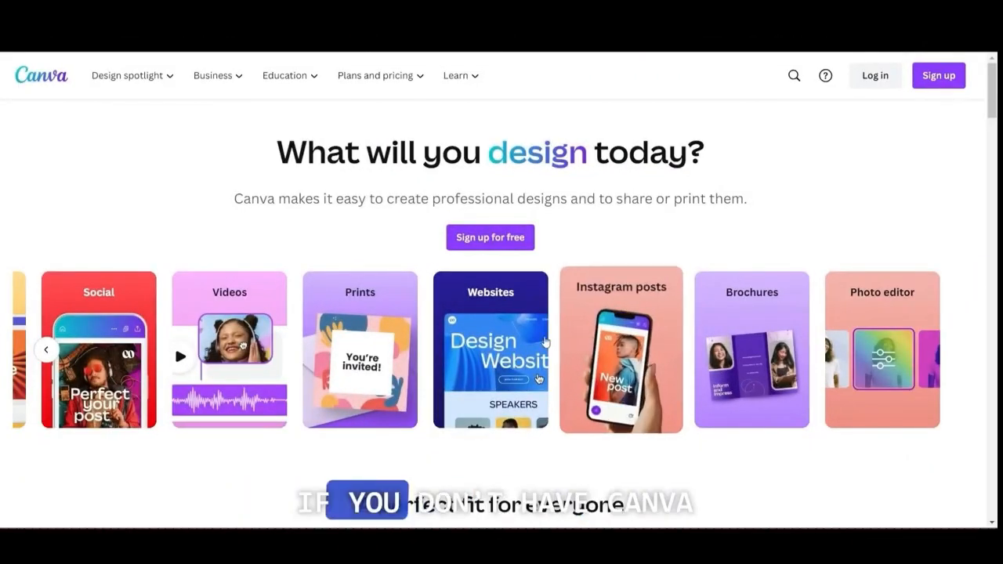
# Switch to Canva, sign up with a Google account, and start a new Canva website design
pyautogui.click(528, 244)
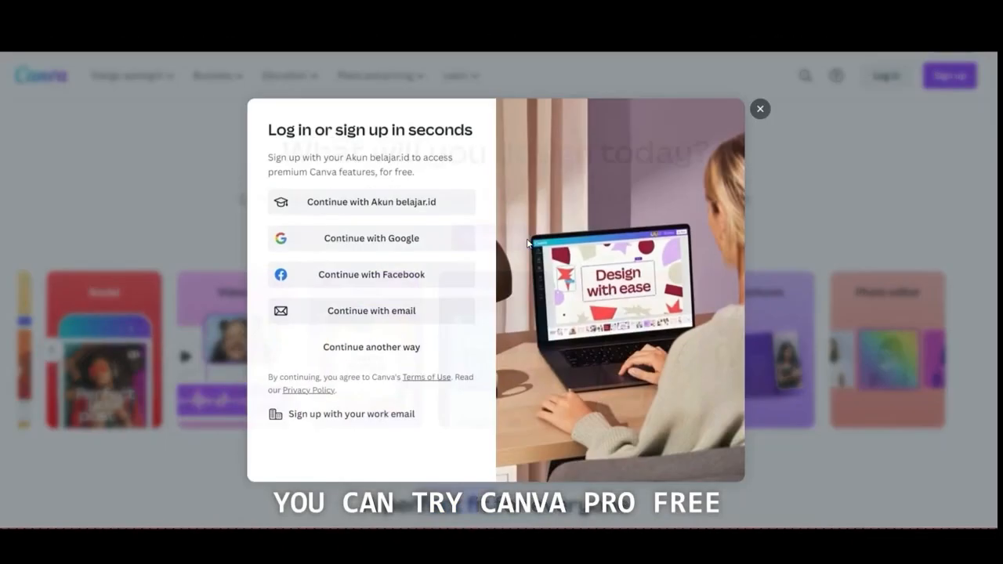
pyautogui.click(438, 246)
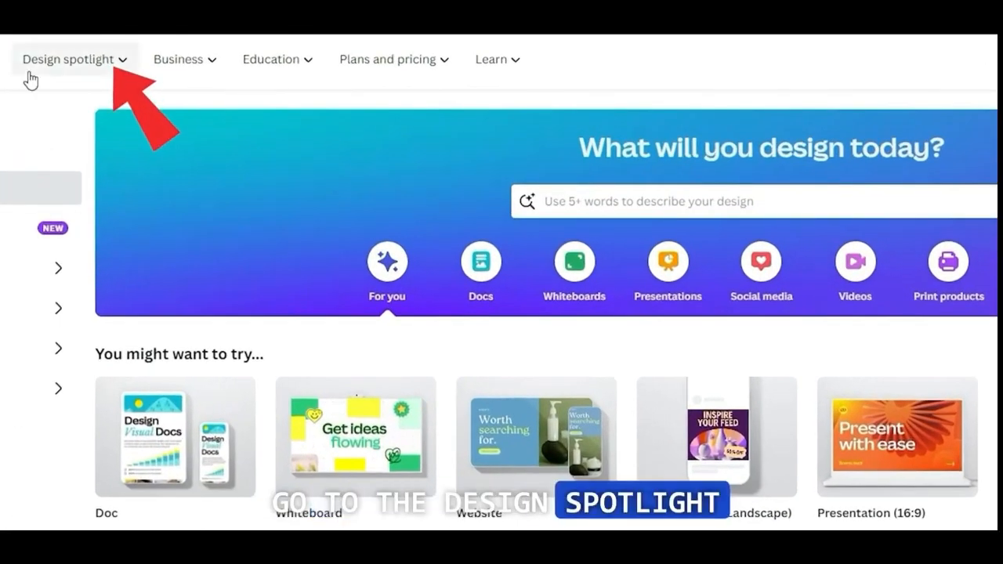
pyautogui.click(30, 75)
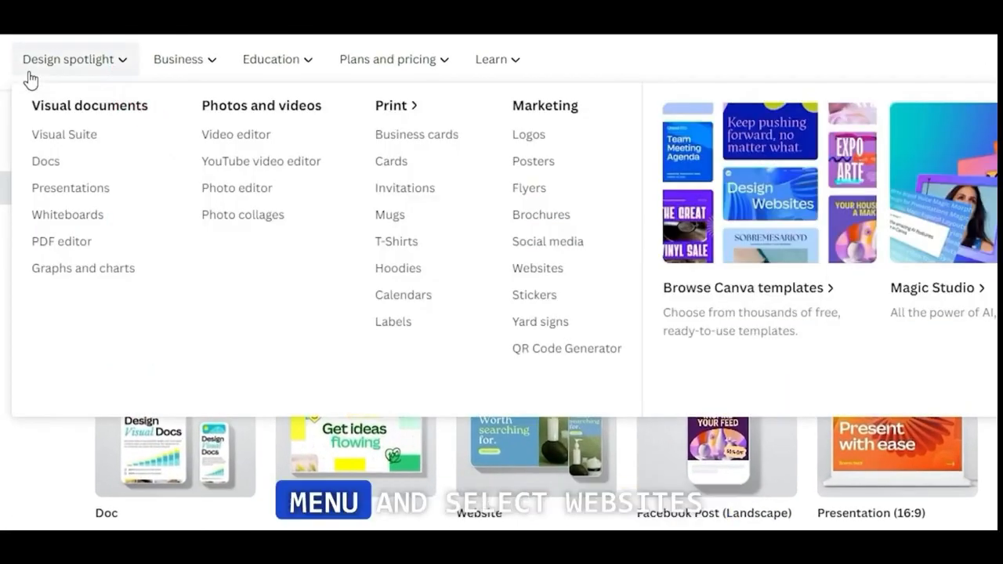
pyautogui.click(528, 276)
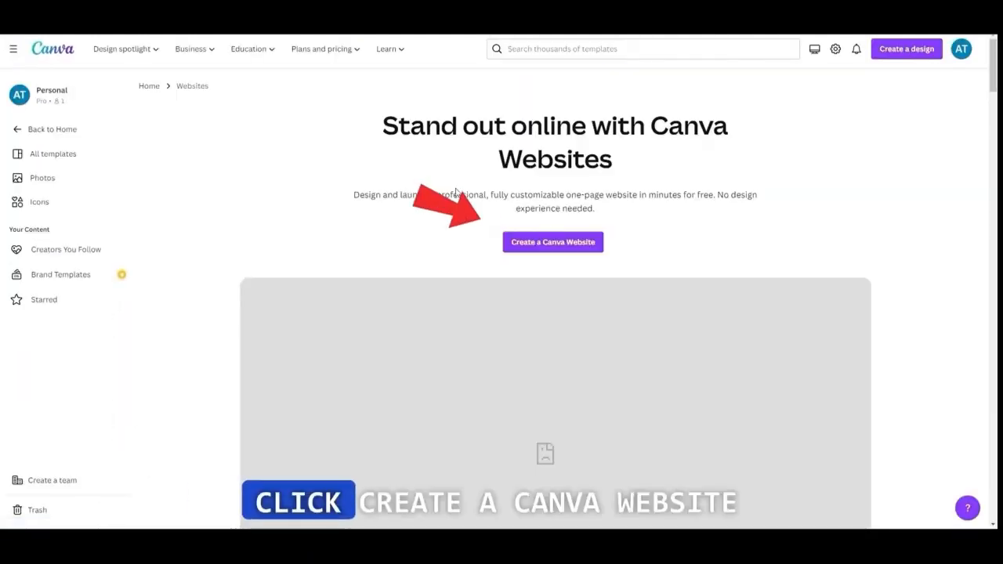
pyautogui.click(568, 243)
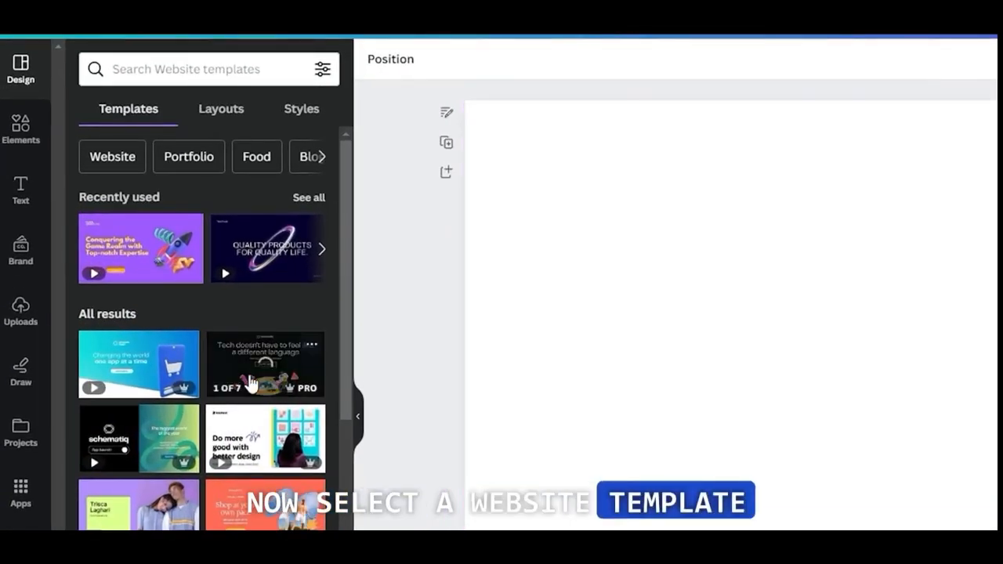
# Apply all 8 pages of the "Company Website Business Website in Bright Purple Yellow 3D Illustration Style" template to the design
pyautogui.scroll(-10, 249, 382)
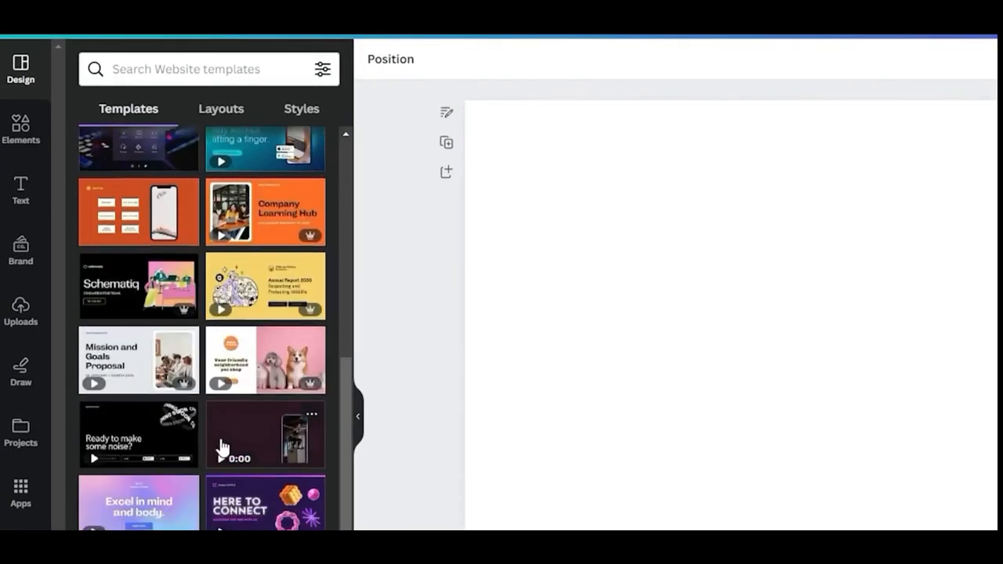
pyautogui.scroll(-15, 222, 447)
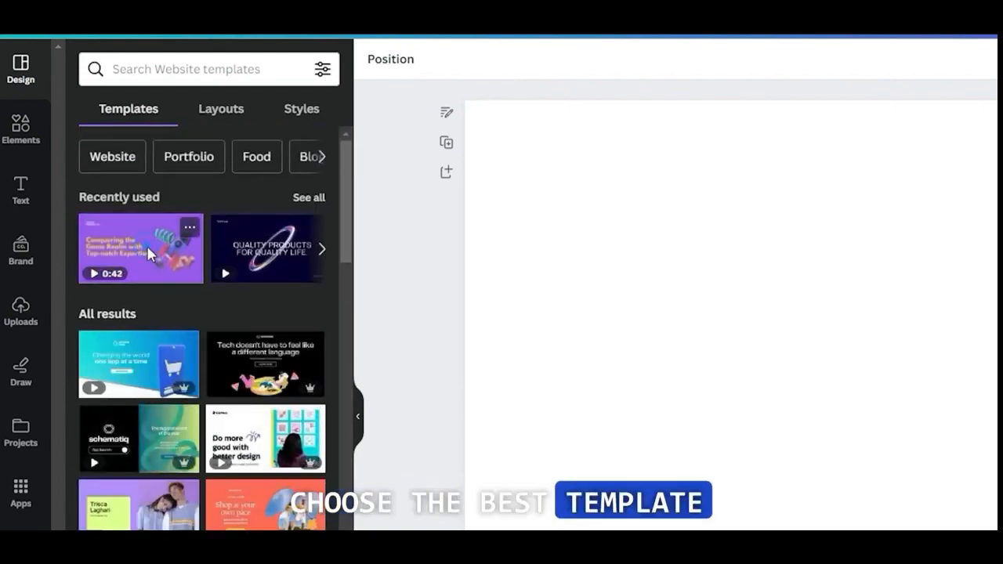
pyautogui.click(147, 245)
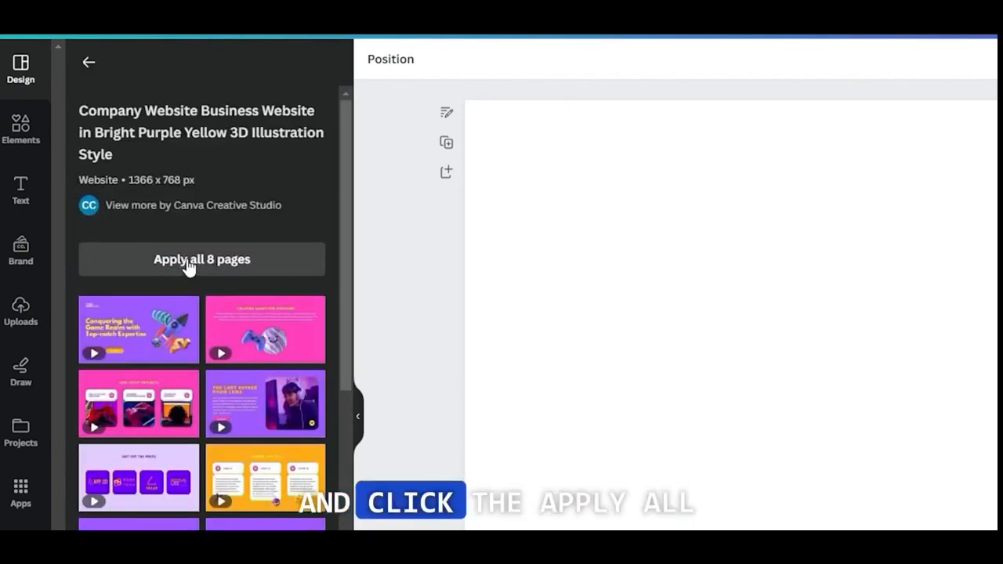
pyautogui.click(188, 262)
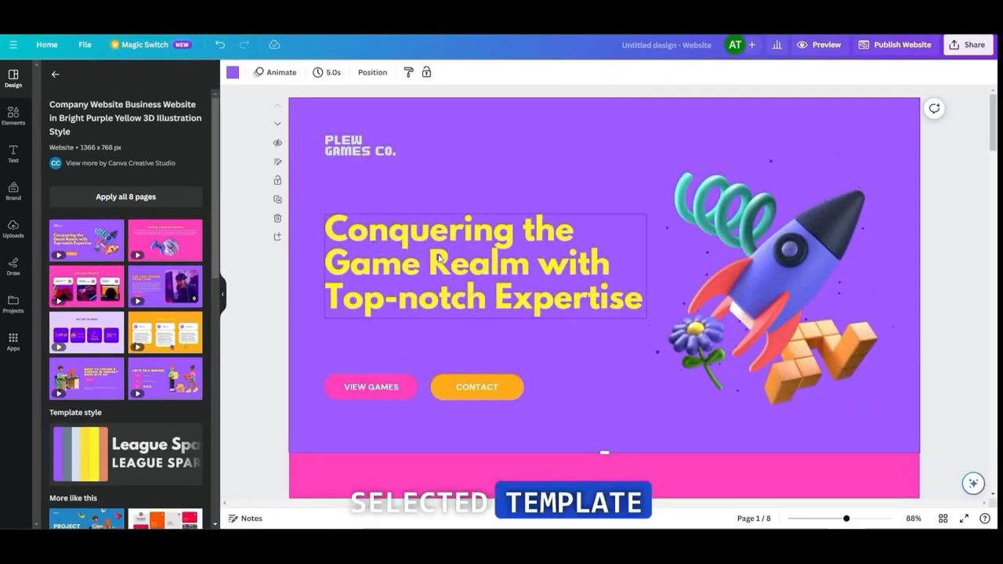
# Look through the applied template's pages and compare them with the page content generated in ChatGPT
pyautogui.scroll(-3, 438, 261)
pyautogui.scroll(-9, 439, 264)
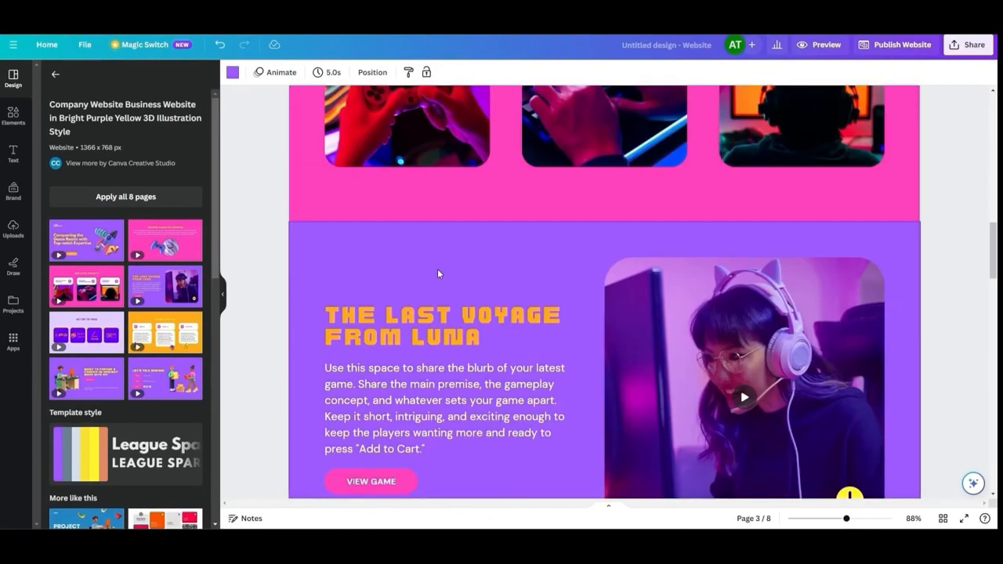
pyautogui.scroll(-10, 438, 269)
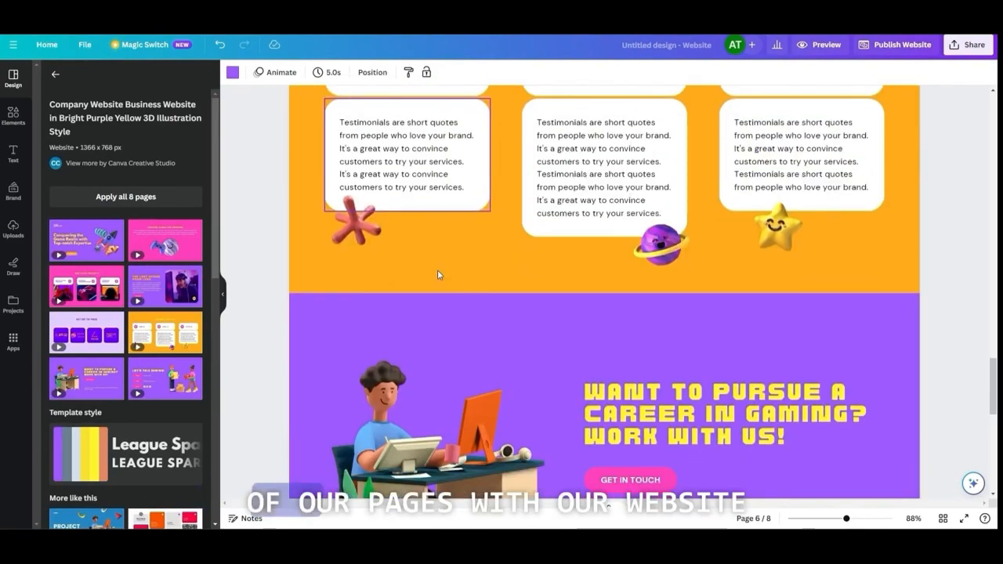
pyautogui.scroll(4, 438, 274)
pyautogui.scroll(-7, 577, 297)
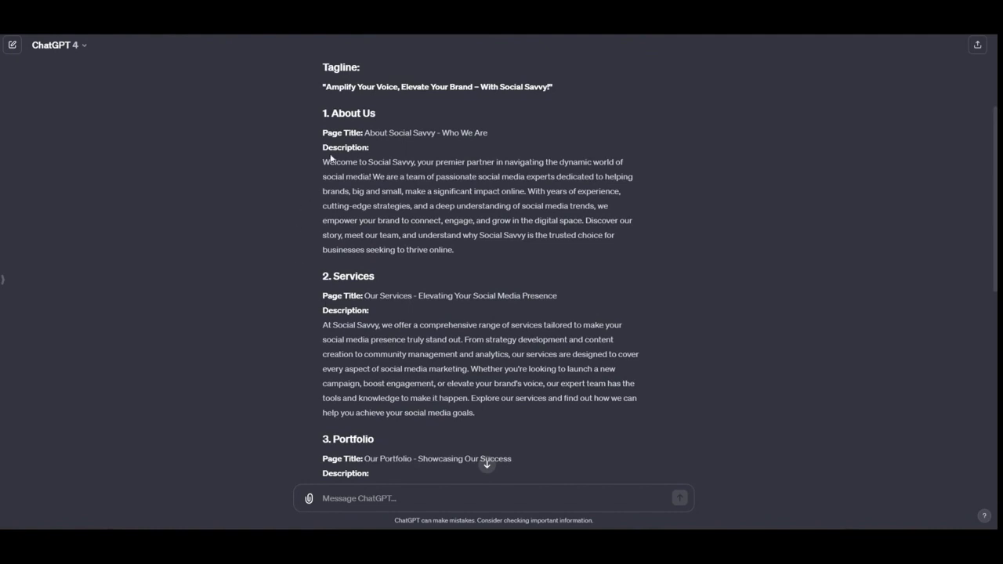
pyautogui.scroll(-7, 330, 158)
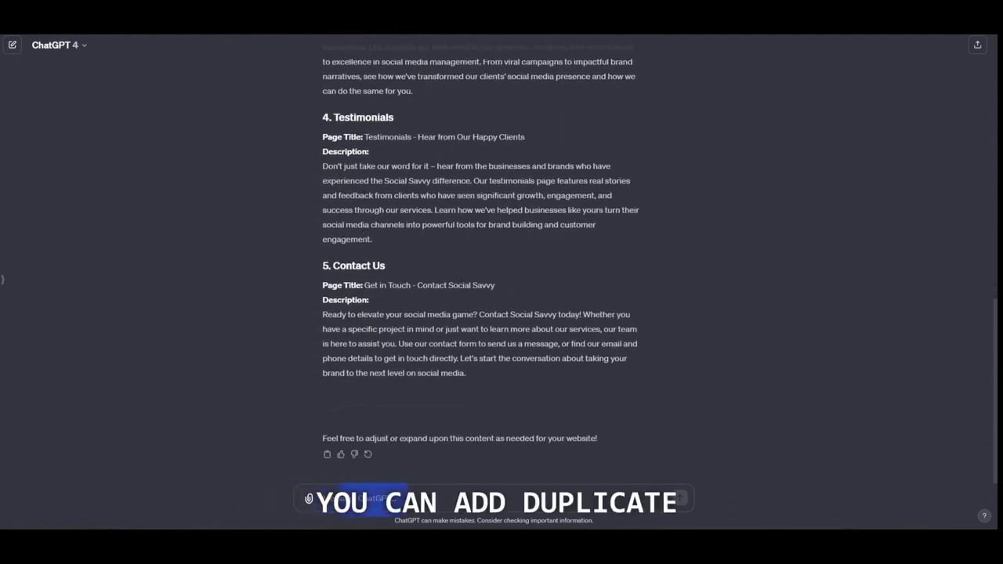
pyautogui.click(659, 492)
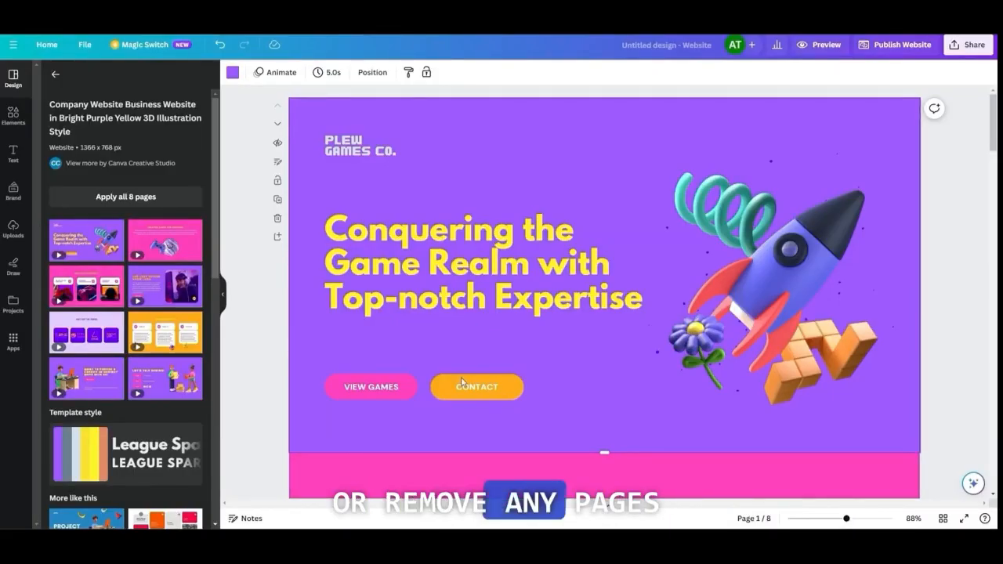
# Delete the "Our Latest Projects" page from the website design
pyautogui.scroll(-3, 461, 382)
pyautogui.scroll(-12, 480, 369)
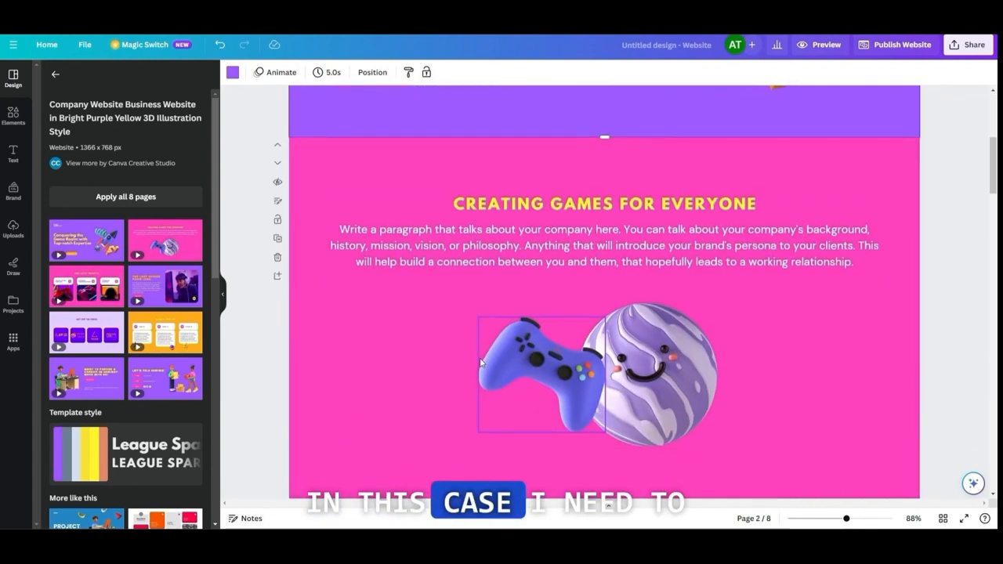
pyautogui.scroll(2, 369, 233)
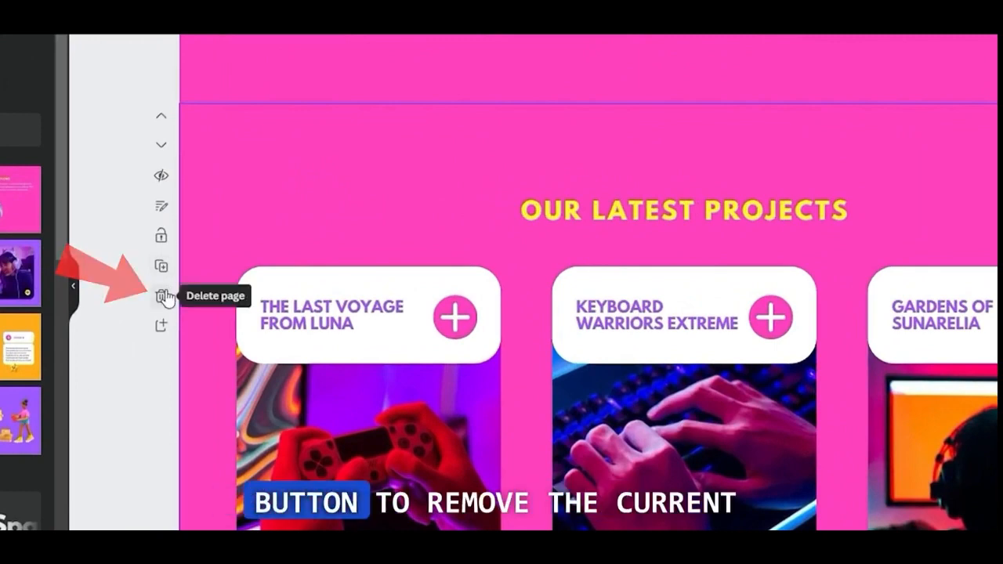
pyautogui.click(163, 296)
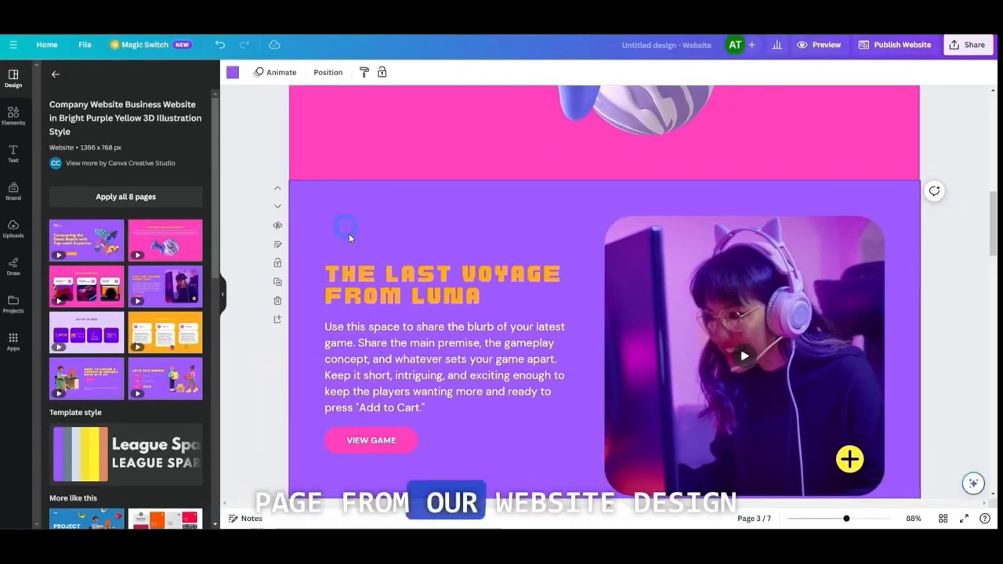
# Delete the page titled "The Last Voyage from Luna" from the website design
pyautogui.scroll(-6, 349, 234)
pyautogui.scroll(5, 357, 262)
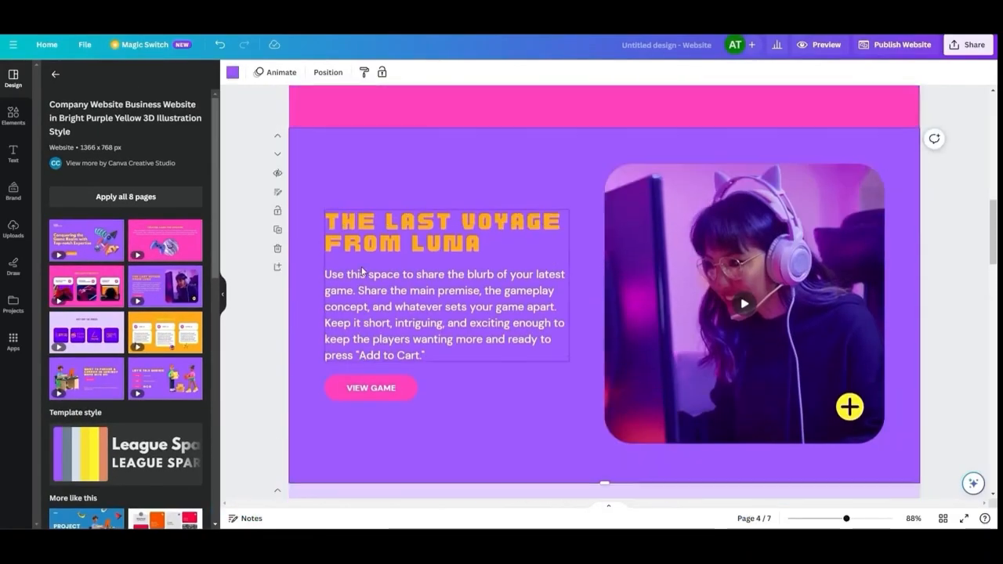
pyautogui.scroll(2, 360, 274)
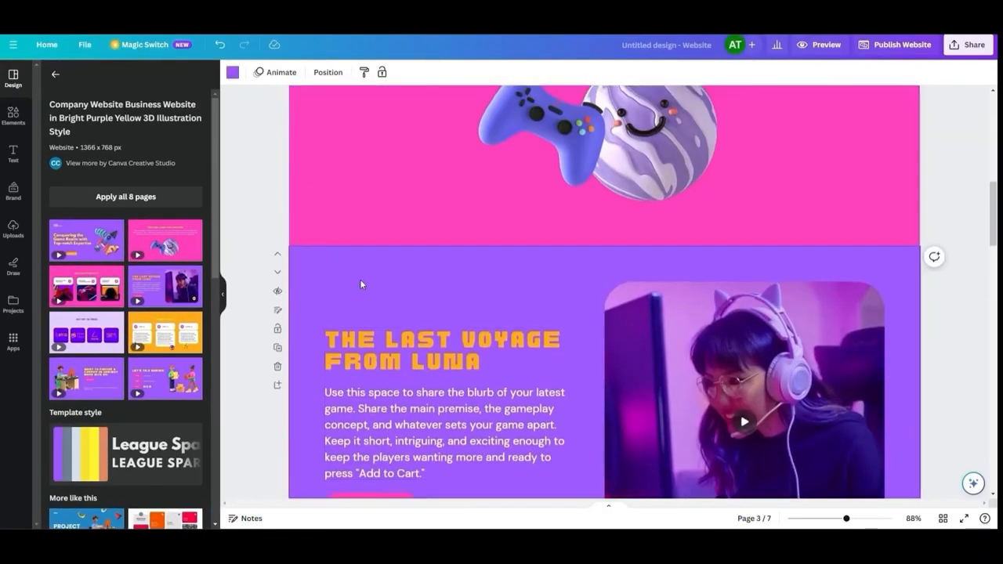
pyautogui.click(278, 367)
# Replace the first page's headline with "Amplify Your Voice, Elevate Your Brand" and relabel the View Games button as Services
pyautogui.scroll(10, 508, 346)
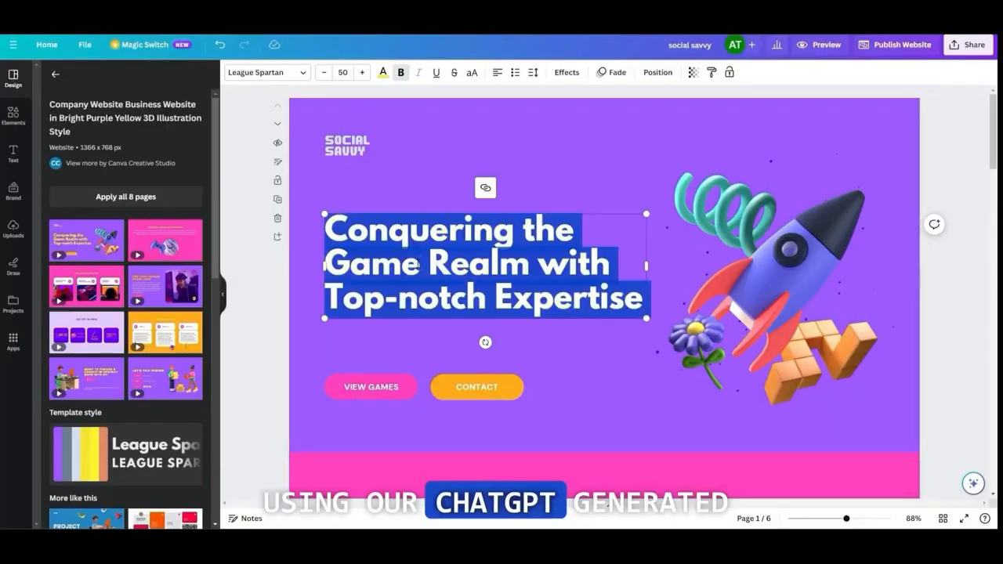
pyautogui.write('Amplify Your Voice, Elevate Your Brand')
pyautogui.doubleClick(390, 386)
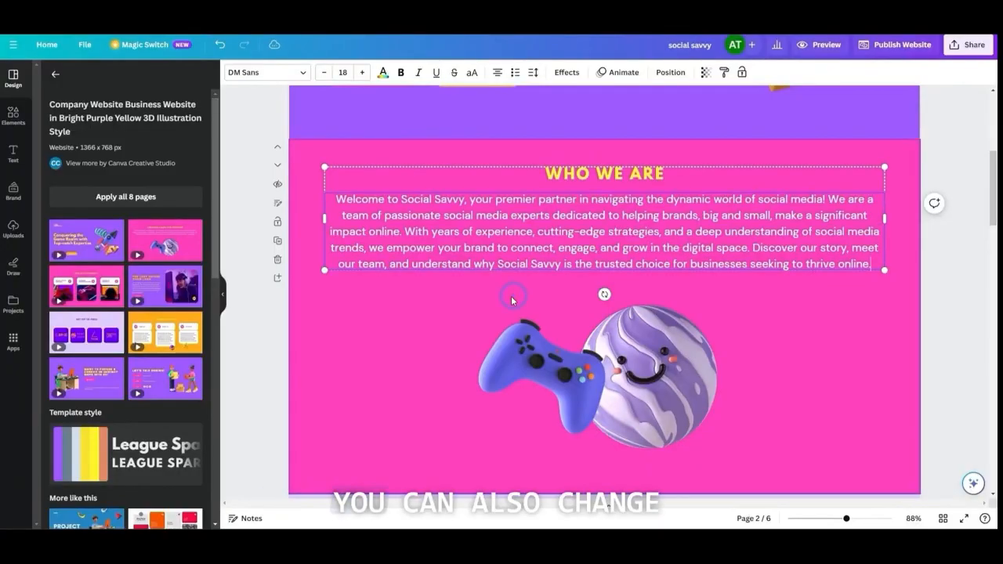
# Delete the game controller and smiling planet graphics from the "Who We Are" page
pyautogui.click(564, 346)
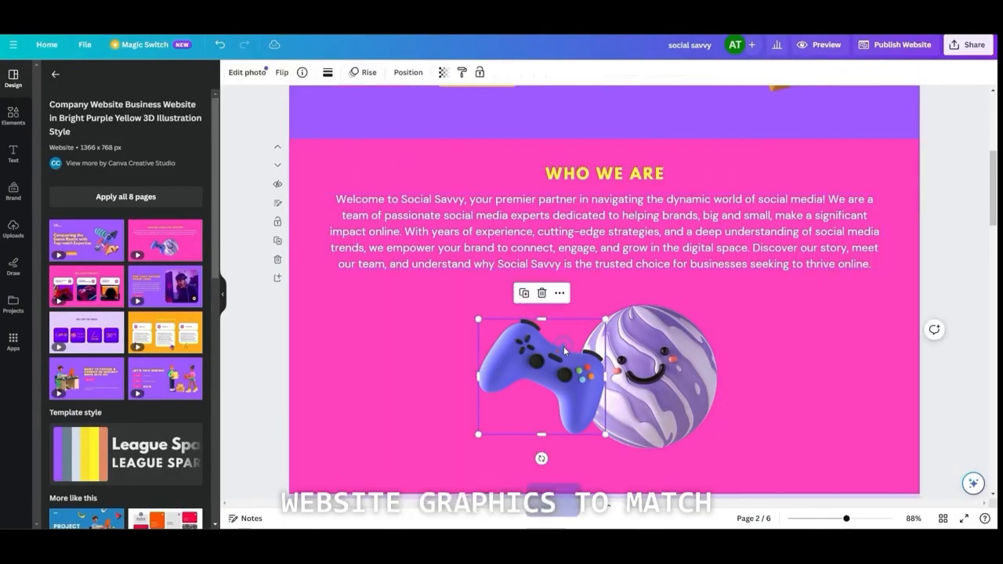
pyautogui.click(732, 343)
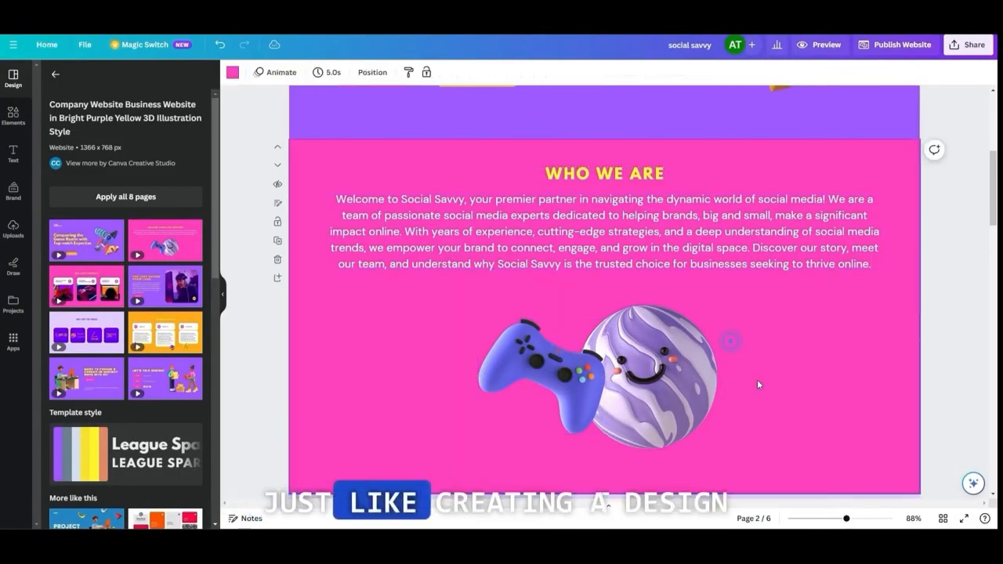
pyautogui.moveTo(758, 381); pyautogui.dragTo(532, 353)
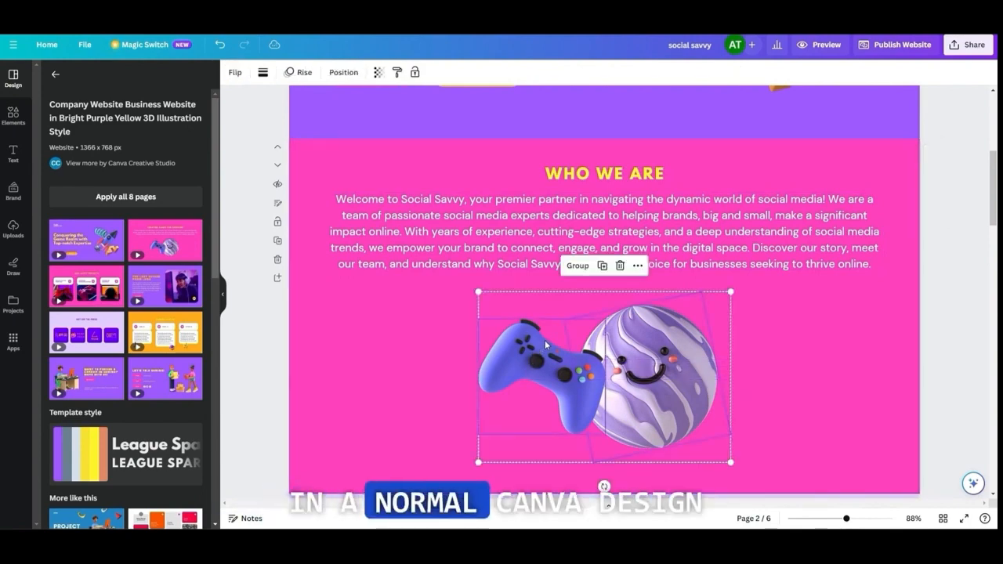
pyautogui.click(619, 265)
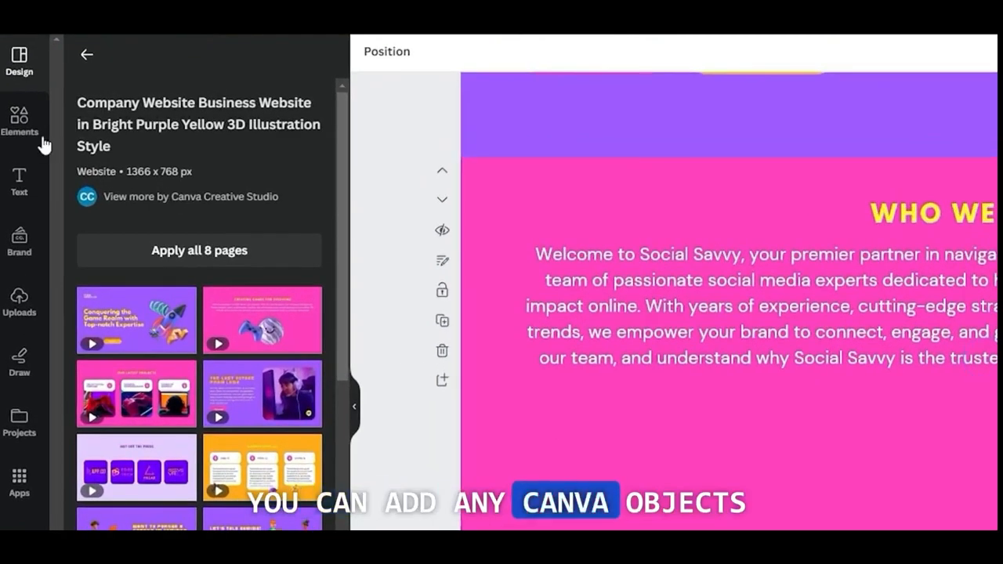
# Search the elements for "social media" and limit the results to graphics
pyautogui.click(40, 128)
pyautogui.click(138, 62)
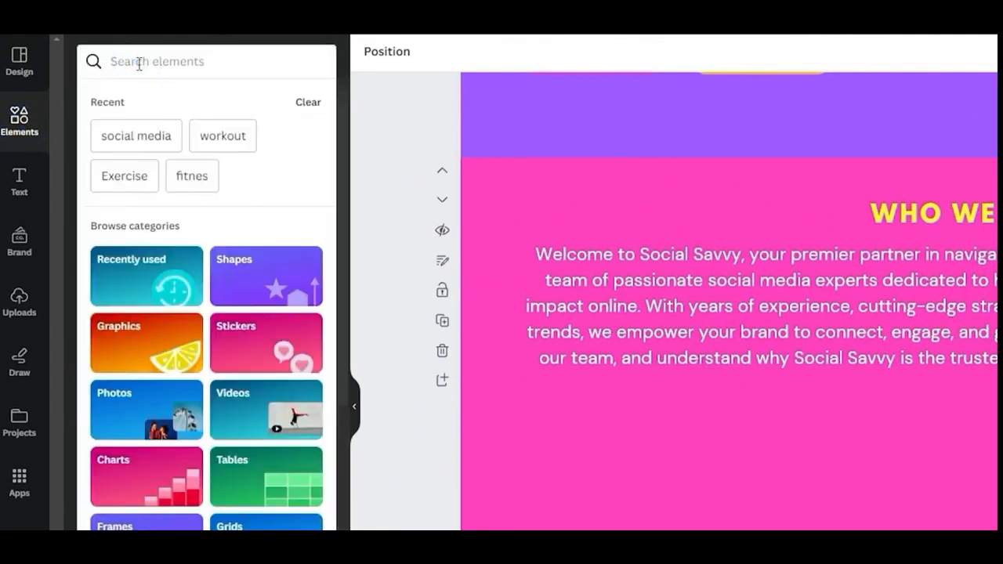
pyautogui.write('social')
pyautogui.click(139, 128)
pyautogui.click(305, 194)
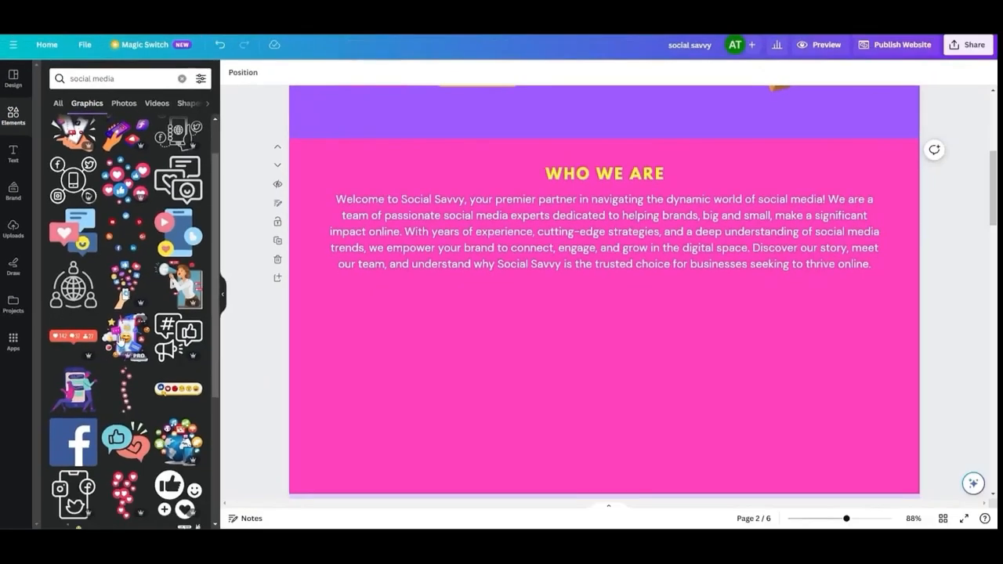
# Add the 3D smartphone graphic with emoji and social icons, resized and centred below the "Who We Are" text
pyautogui.click(120, 340)
pyautogui.moveTo(466, 174); pyautogui.dragTo(587, 299)
pyautogui.moveTo(658, 383); pyautogui.dragTo(597, 383)
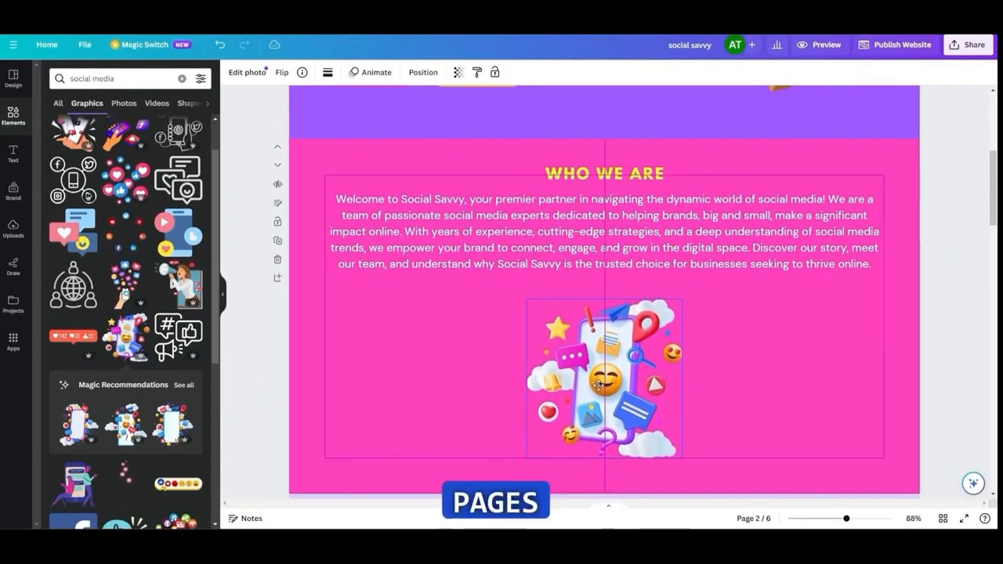
pyautogui.click(708, 239)
pyautogui.moveTo(708, 241); pyautogui.dragTo(710, 243)
pyautogui.click(757, 329)
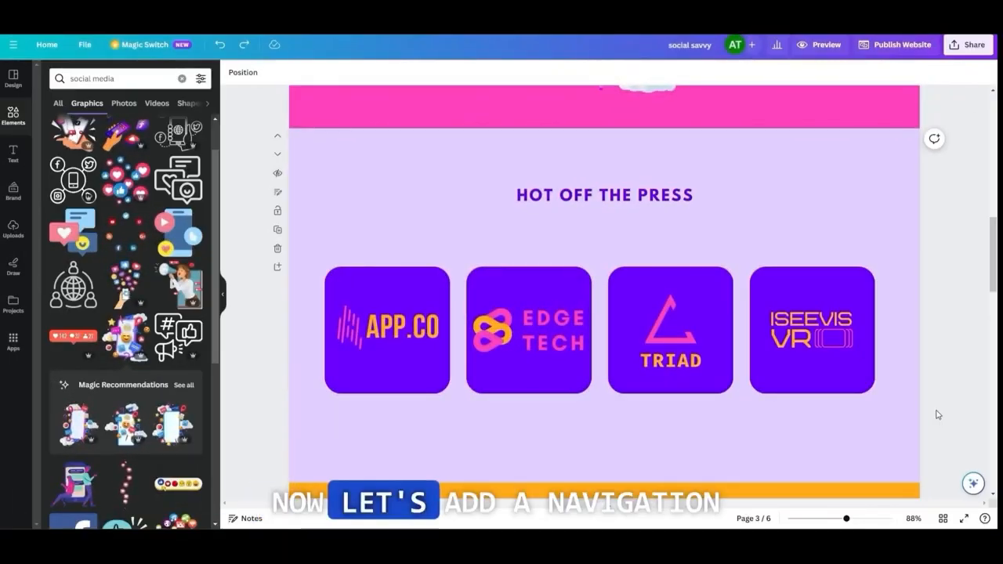
# Add the "Rodeo" text style from the font combinations to the first page
pyautogui.scroll(15, 872, 416)
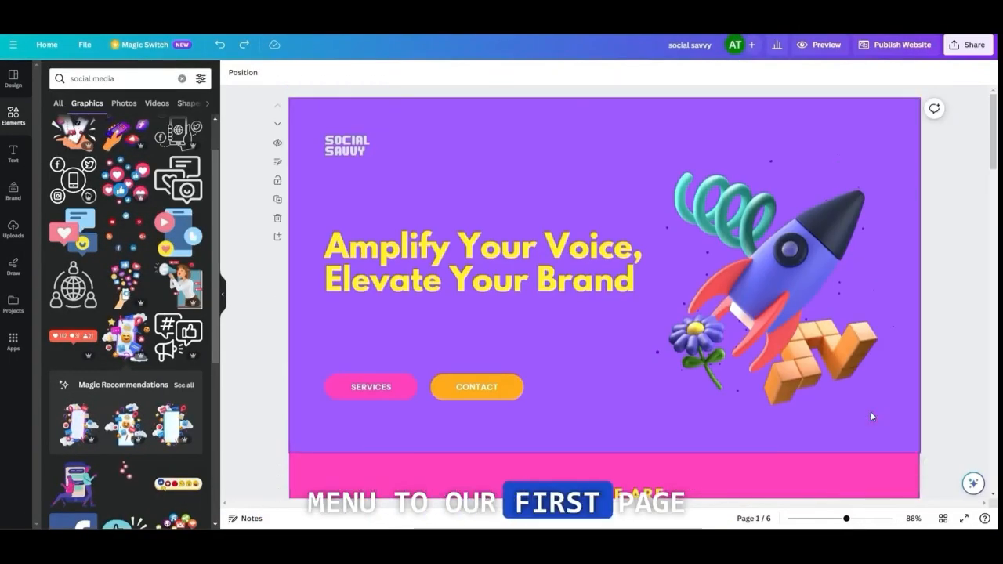
pyautogui.click(13, 152)
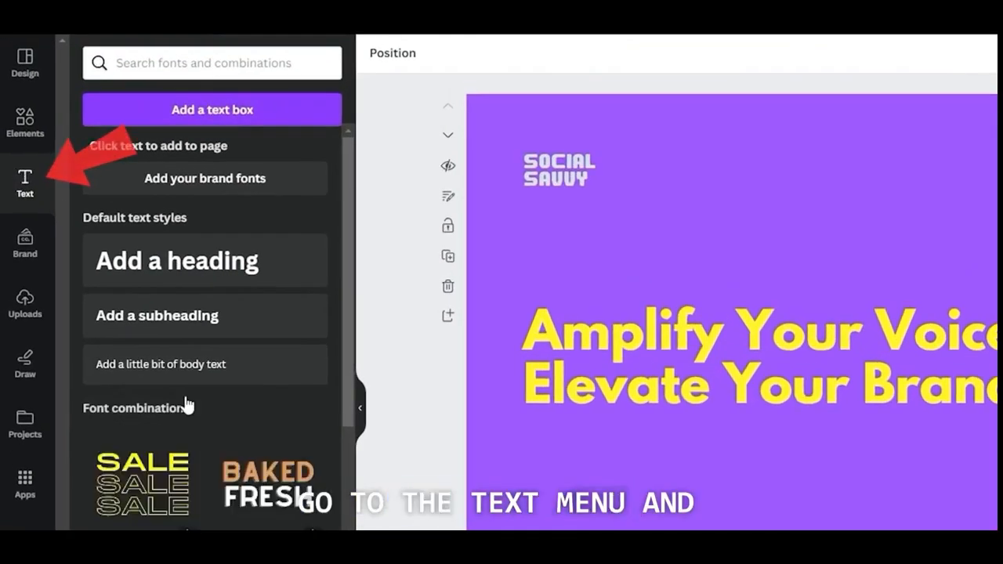
pyautogui.scroll(-6, 195, 441)
pyautogui.scroll(-4, 149, 478)
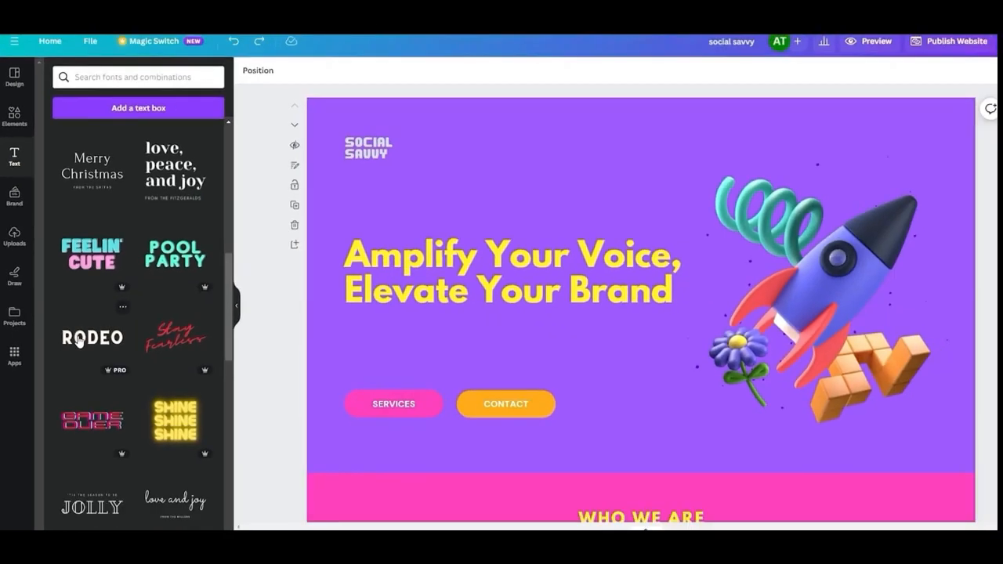
pyautogui.click(121, 459)
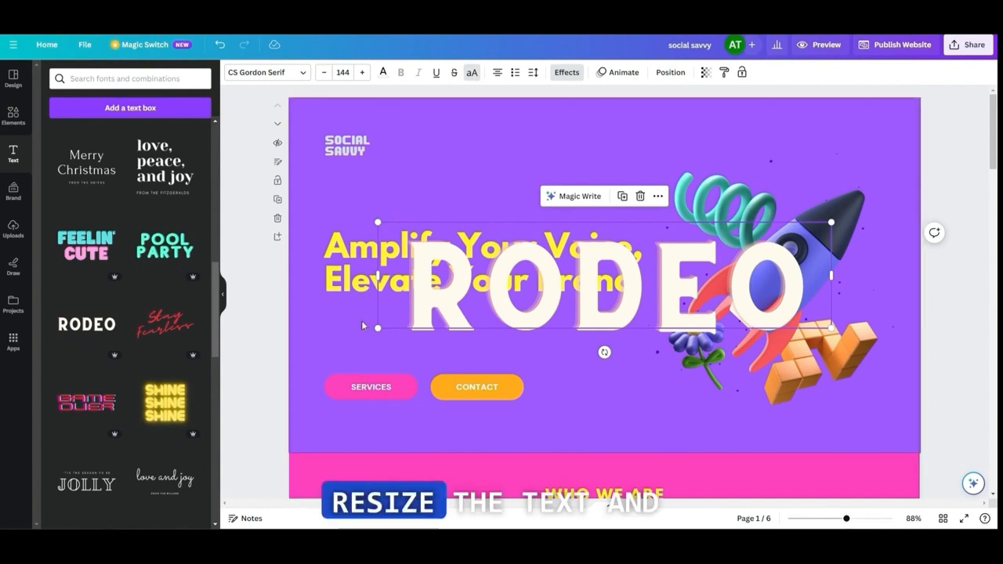
# Shrink the Rodeo text to size 12.1 at the top of the first page and reword it as "ABOUT US"
pyautogui.moveTo(379, 328); pyautogui.dragTo(702, 253)
pyautogui.moveTo(775, 245); pyautogui.dragTo(679, 122)
pyautogui.doubleClick(689, 129)
pyautogui.click(324, 73)
pyautogui.click(325, 73)
pyautogui.click(324, 73)
pyautogui.click(324, 73)
pyautogui.click(325, 73)
pyautogui.click(325, 73)
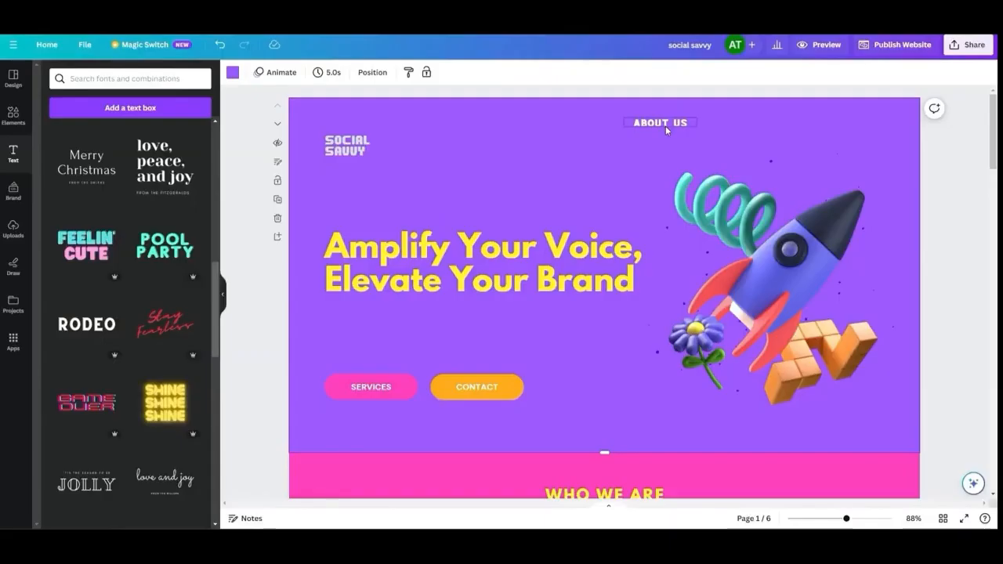
# Copy the About Us text to create the menu items Services, Portfolio, Testimonials and Contact Us
pyautogui.click(665, 124)
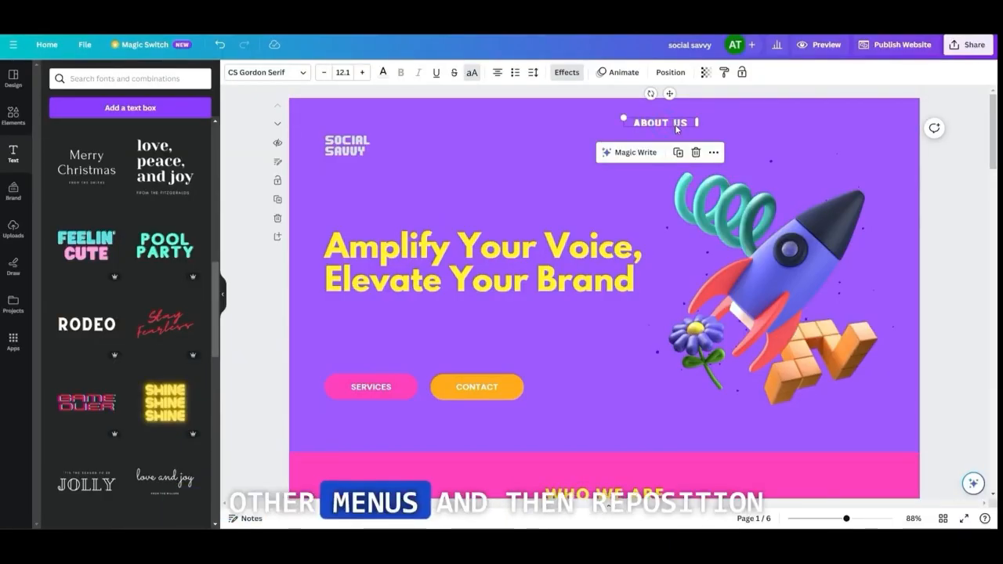
pyautogui.click(728, 123)
pyautogui.hotkey('ctrl', 'v')
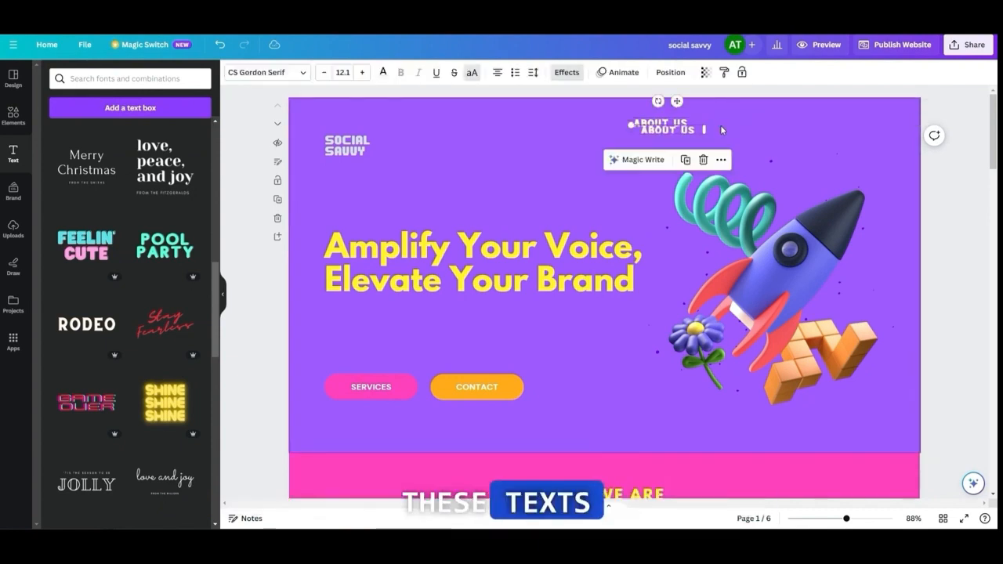
pyautogui.click(820, 134)
pyautogui.hotkey('ctrl', 'v')
pyautogui.hotkey('ctrl', 'v')
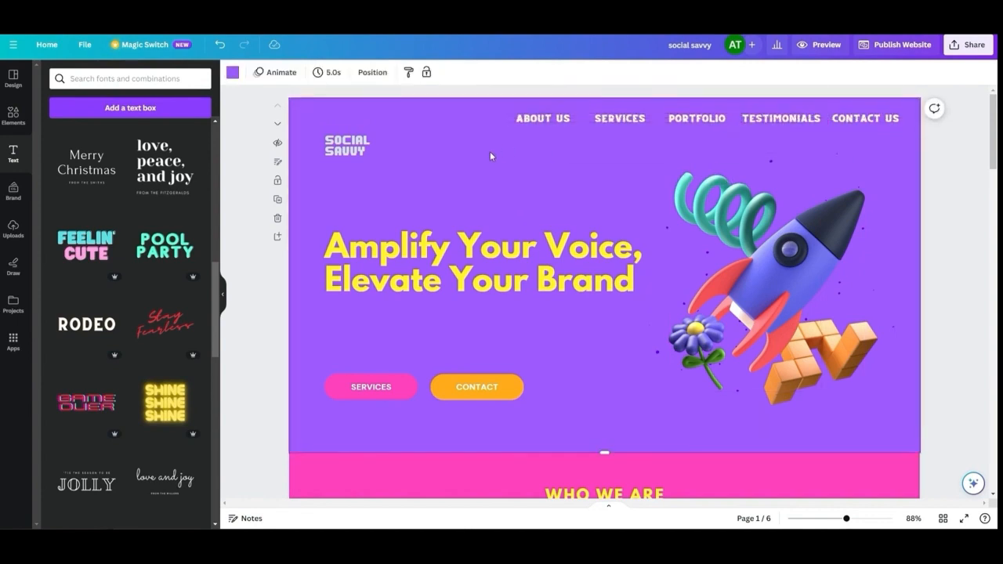
# Space the five menu items evenly in one row along the top of the first page
pyautogui.click(690, 119)
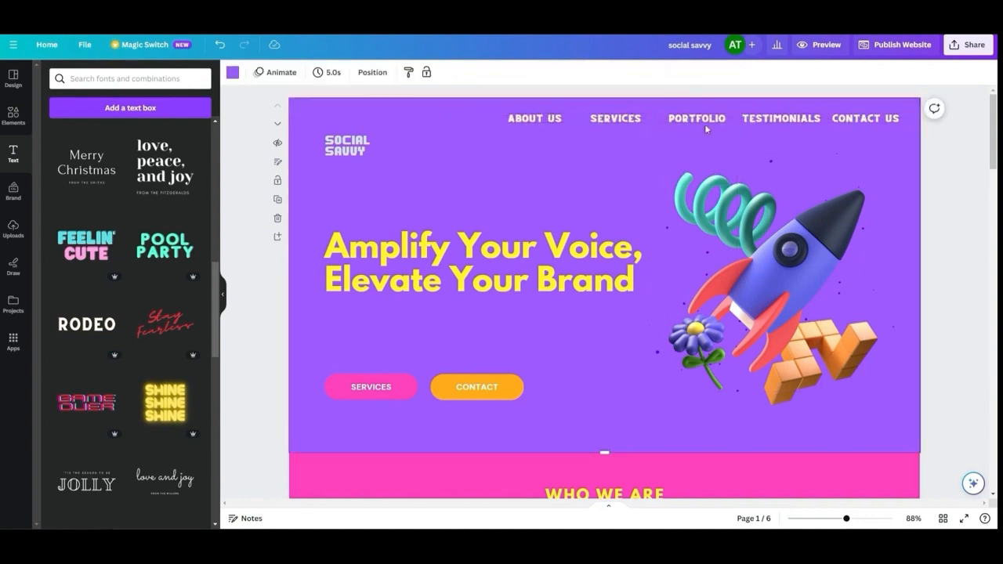
pyautogui.moveTo(704, 118); pyautogui.dragTo(709, 118)
pyautogui.moveTo(583, 115); pyautogui.dragTo(580, 115)
pyautogui.click(670, 152)
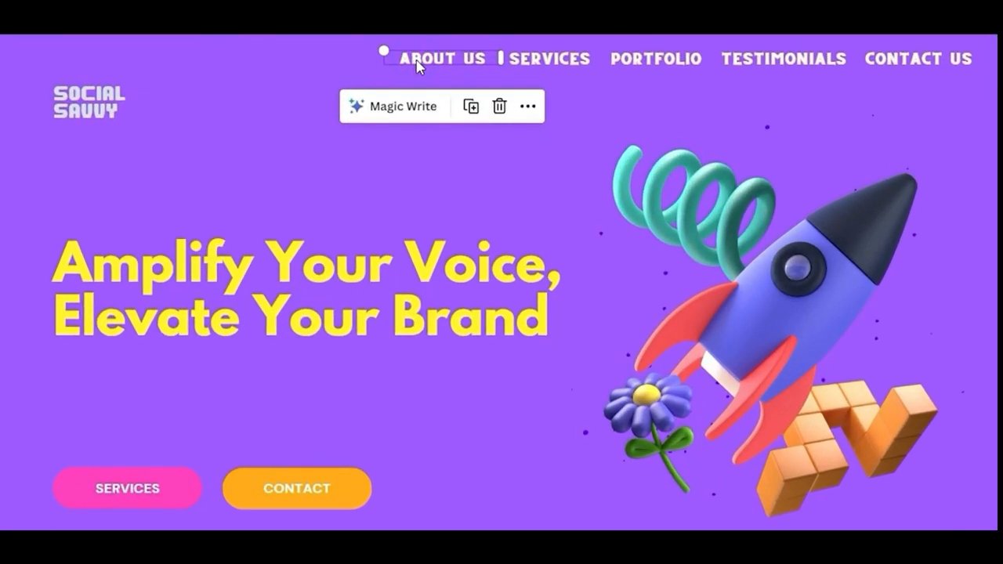
# Link the About Us menu item to page 2 of the document
pyautogui.rightClick(424, 64)
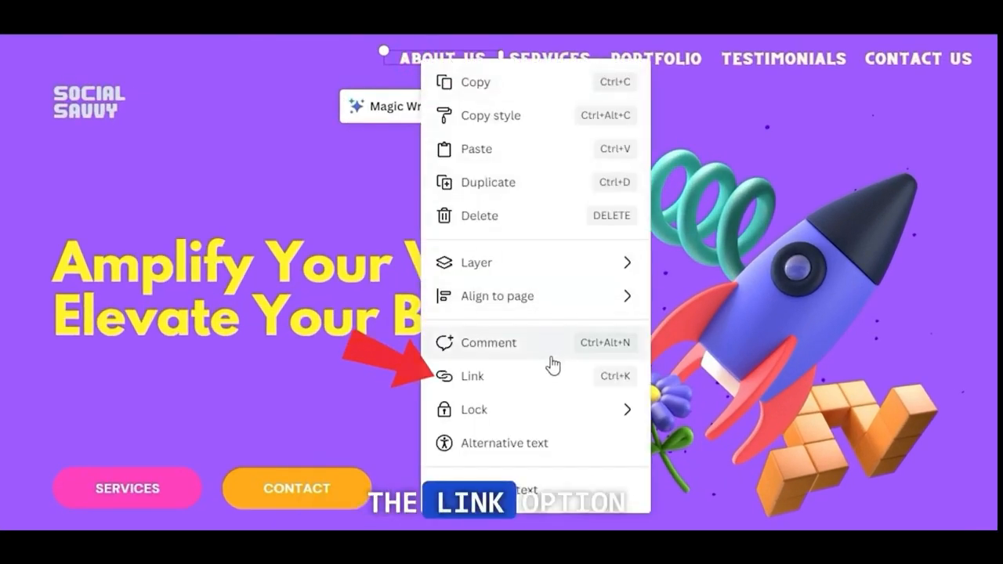
pyautogui.click(480, 377)
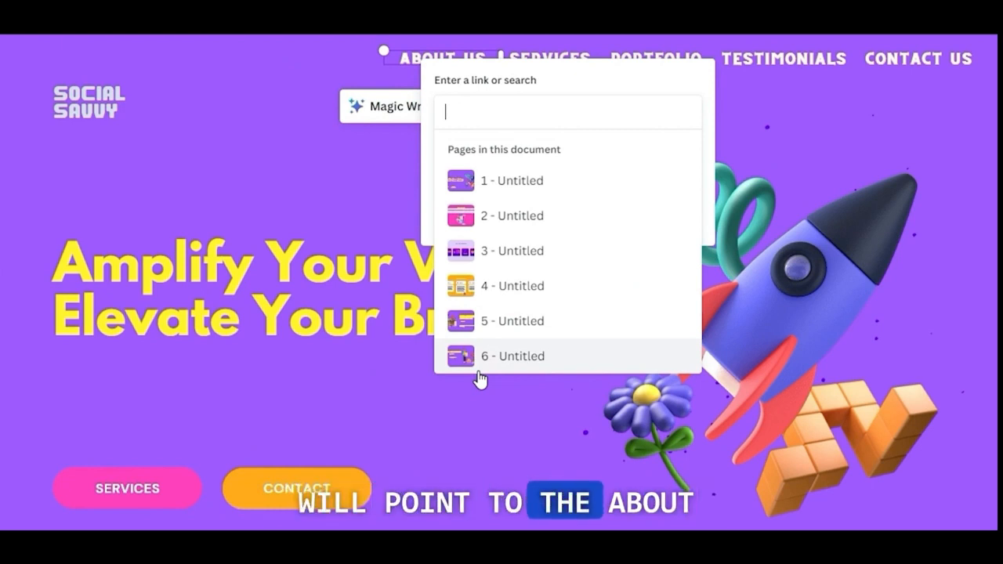
pyautogui.click(512, 219)
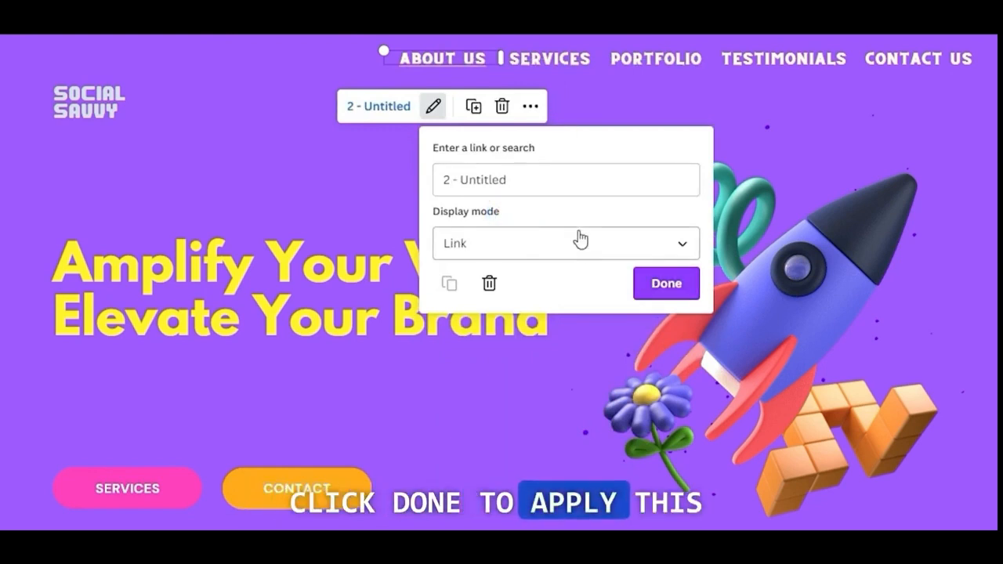
pyautogui.click(653, 287)
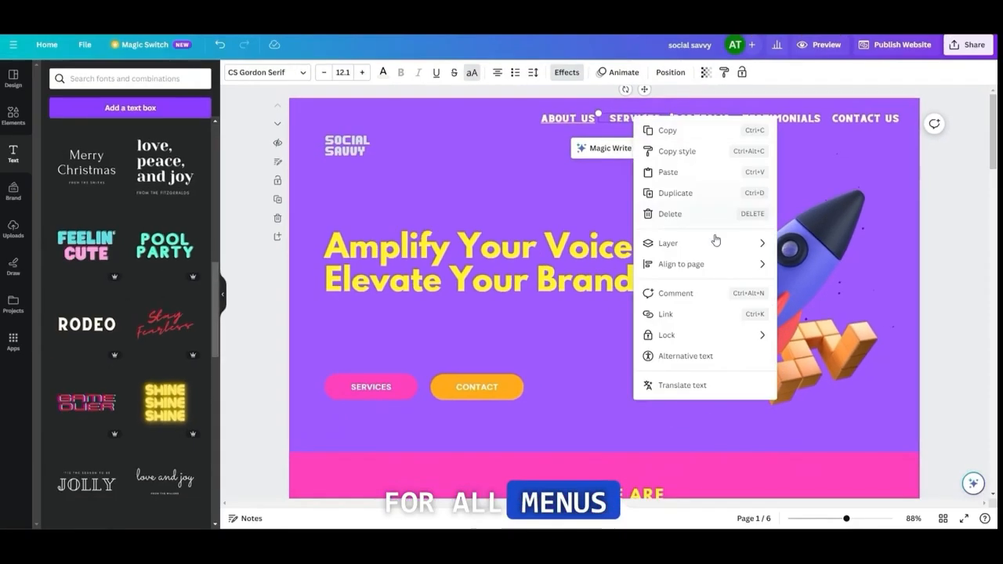
# Link the Services menu item to page 3 and the Portfolio menu item to page 4
pyautogui.click(670, 314)
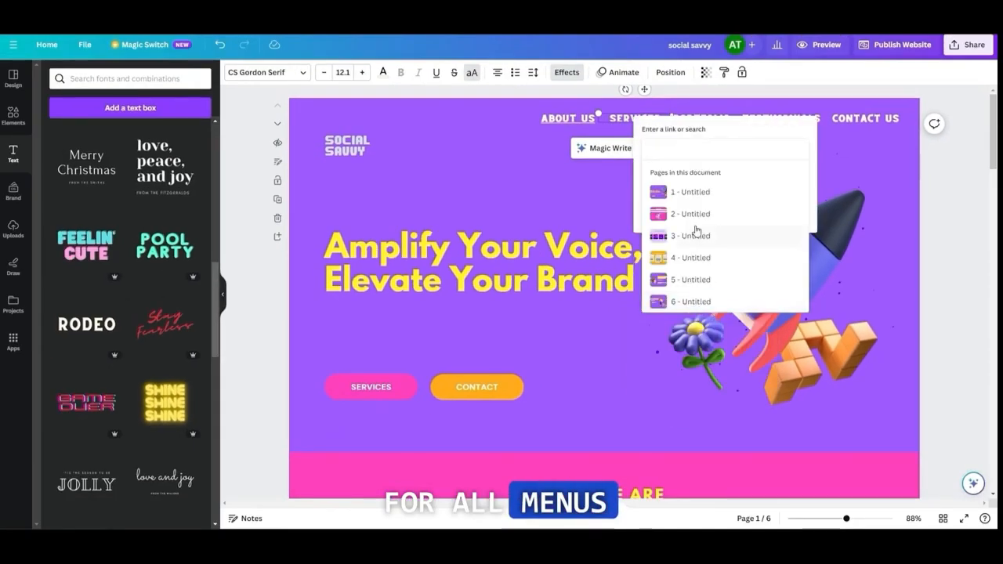
pyautogui.click(696, 233)
pyautogui.rightClick(702, 119)
pyautogui.click(738, 314)
pyautogui.click(756, 258)
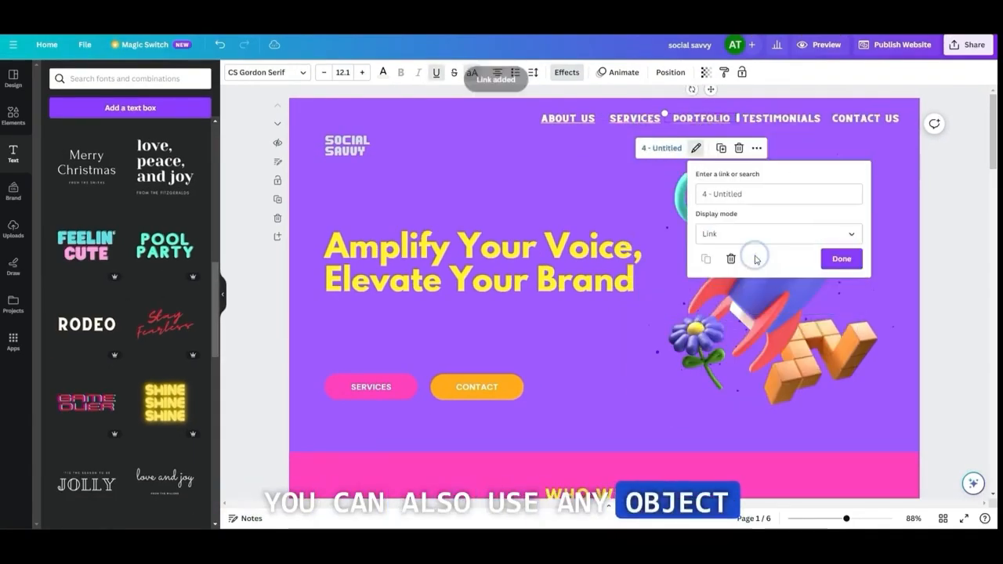
pyautogui.click(838, 259)
# Link the Testimonials menu item to its page and the Contact Us menu item to page 6
pyautogui.rightClick(779, 117)
pyautogui.click(817, 293)
pyautogui.click(820, 284)
pyautogui.click(912, 264)
pyautogui.rightClick(855, 118)
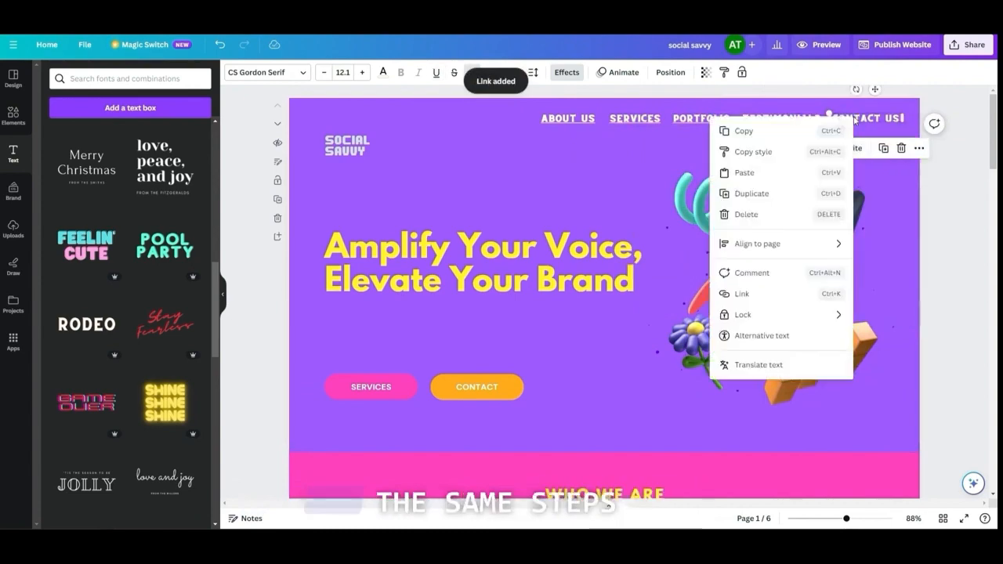
pyautogui.click(742, 294)
pyautogui.click(742, 280)
pyautogui.click(600, 198)
# Link the pink Services button on the first page to page 3
pyautogui.scroll(-2, 608, 190)
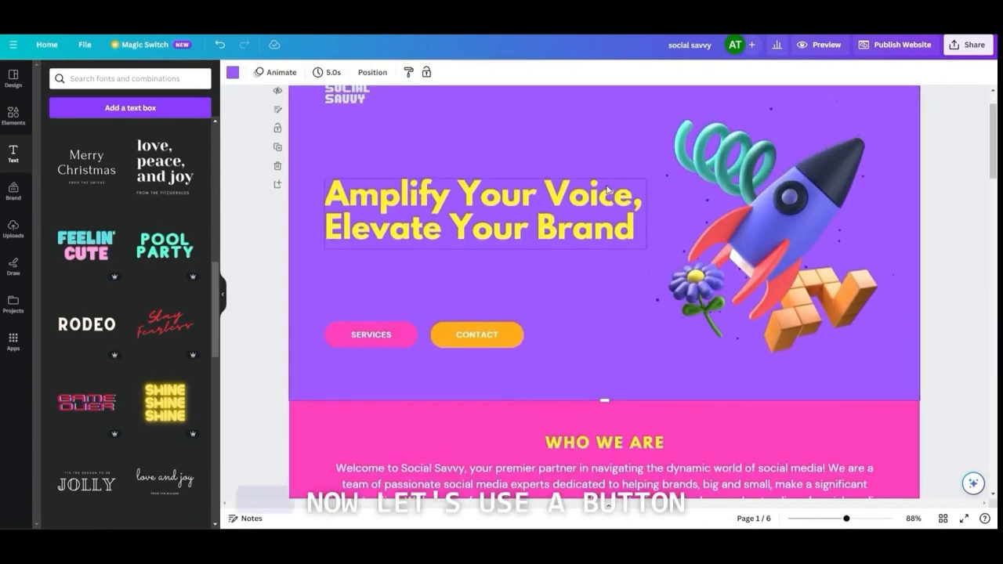
pyautogui.scroll(2, 608, 191)
pyautogui.click(388, 385)
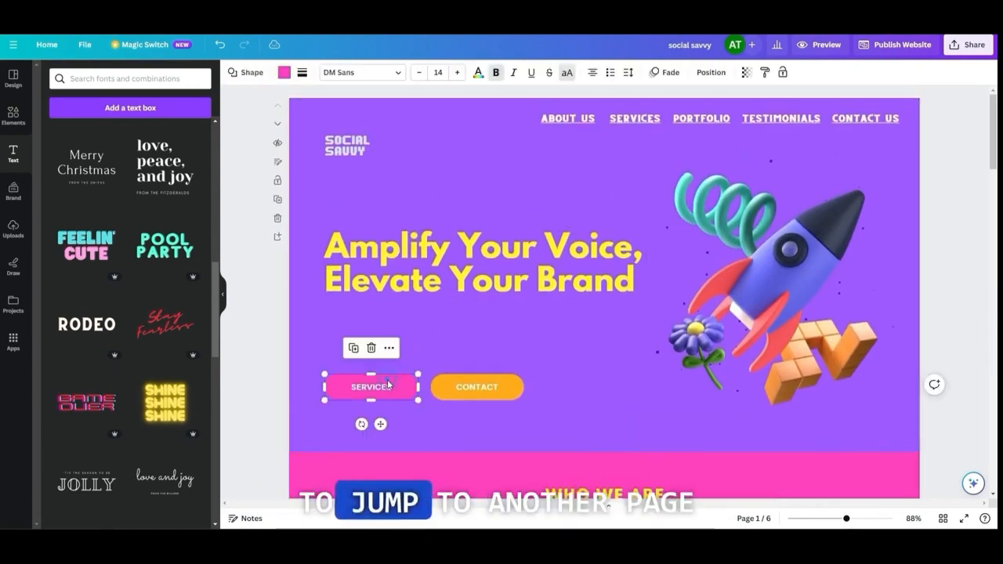
pyautogui.rightClick(388, 384)
pyautogui.click(443, 421)
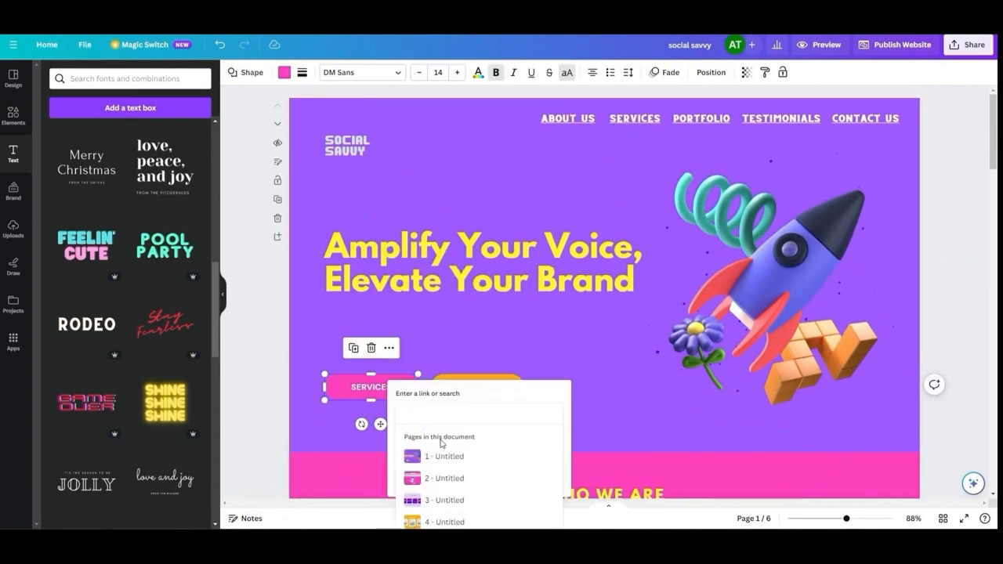
pyautogui.click(445, 501)
pyautogui.click(504, 463)
# Link the orange Contact button on the first page to page 6
pyautogui.click(496, 337)
pyautogui.scroll(-1, 494, 337)
pyautogui.rightClick(494, 334)
pyautogui.click(549, 419)
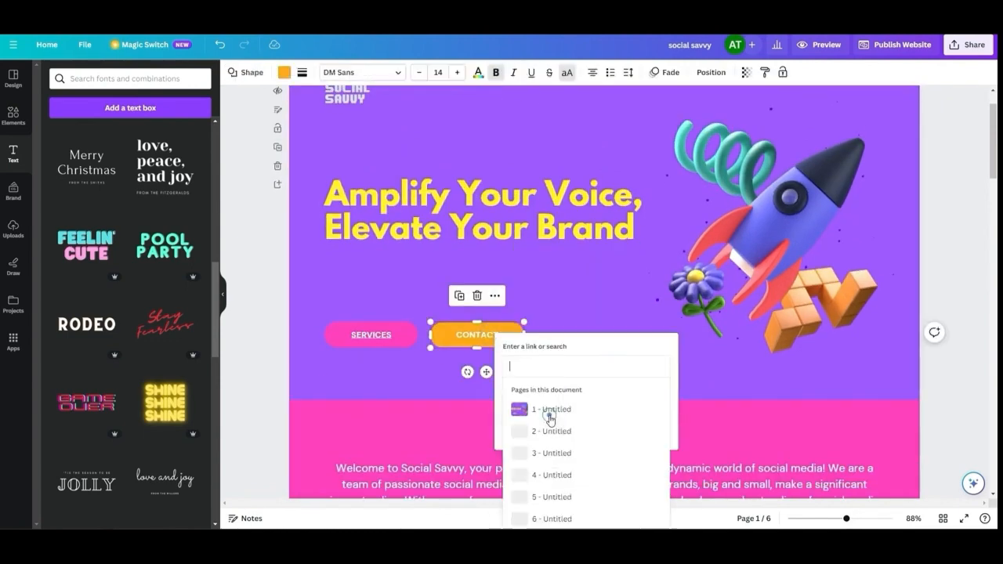
pyautogui.click(569, 519)
# Preview the website and test the About Us and Contact Us menu links and the Services button
pyautogui.scroll(2, 627, 330)
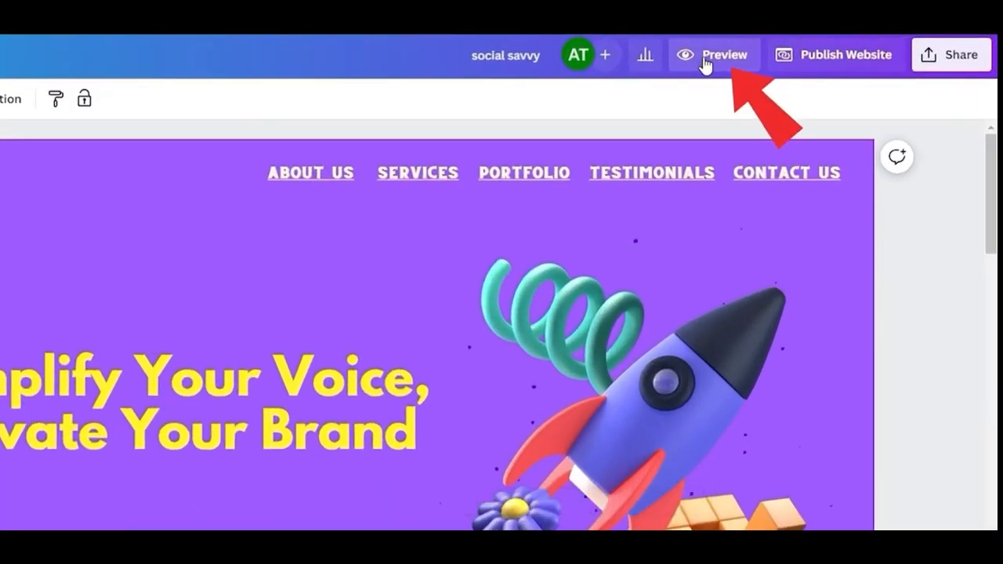
pyautogui.click(705, 56)
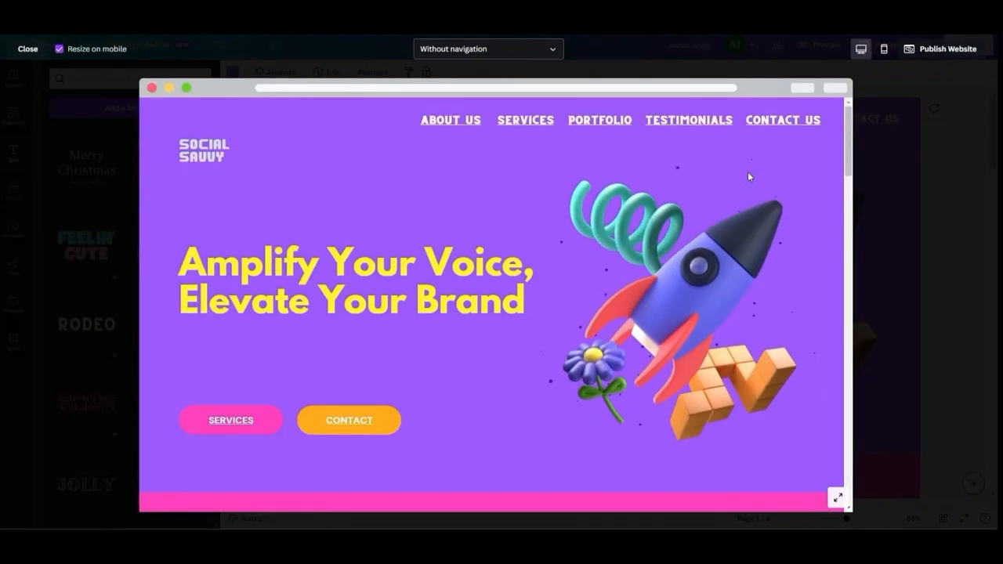
pyautogui.click(463, 121)
pyautogui.scroll(5, 374, 364)
pyautogui.click(769, 122)
pyautogui.scroll(10, 689, 256)
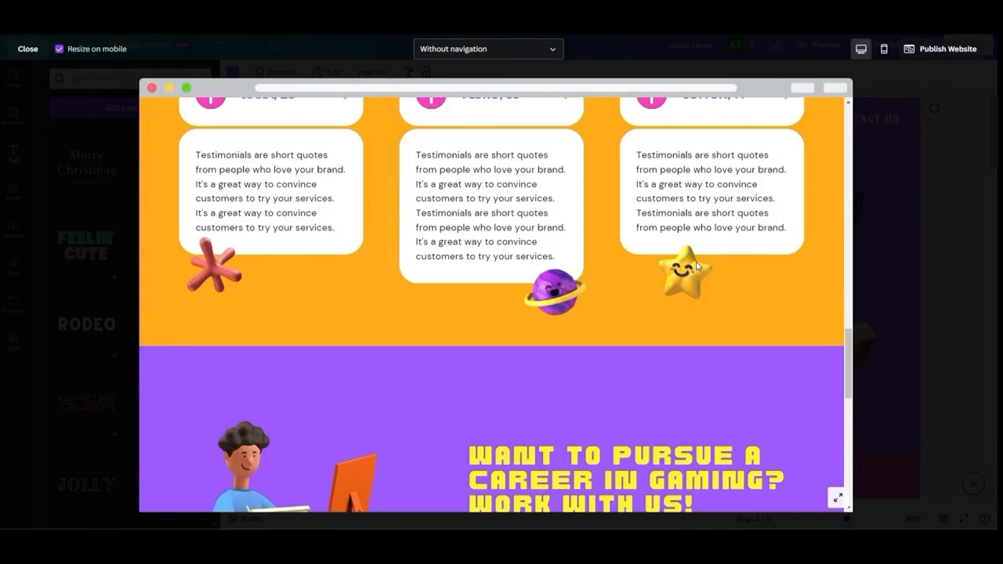
pyautogui.click(240, 420)
pyautogui.scroll(10, 313, 399)
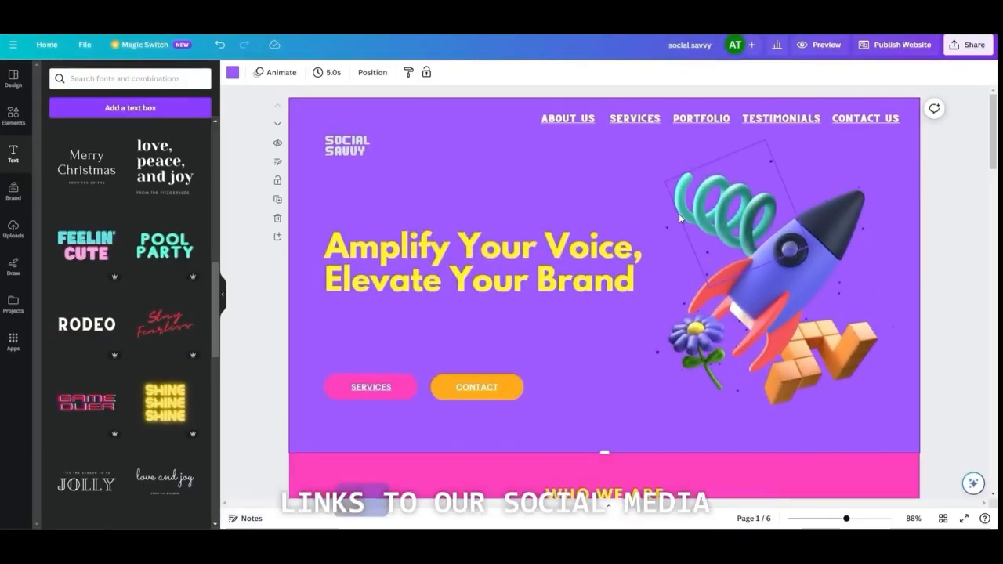
pyautogui.scroll(-1, 680, 218)
pyautogui.moveTo(993, 119); pyautogui.dragTo(993, 432)
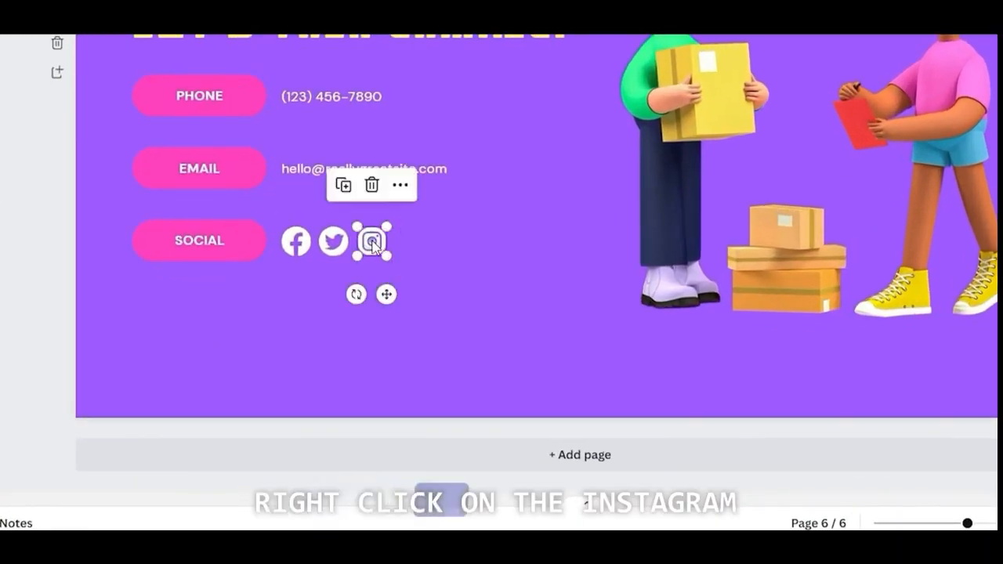
pyautogui.rightClick(374, 246)
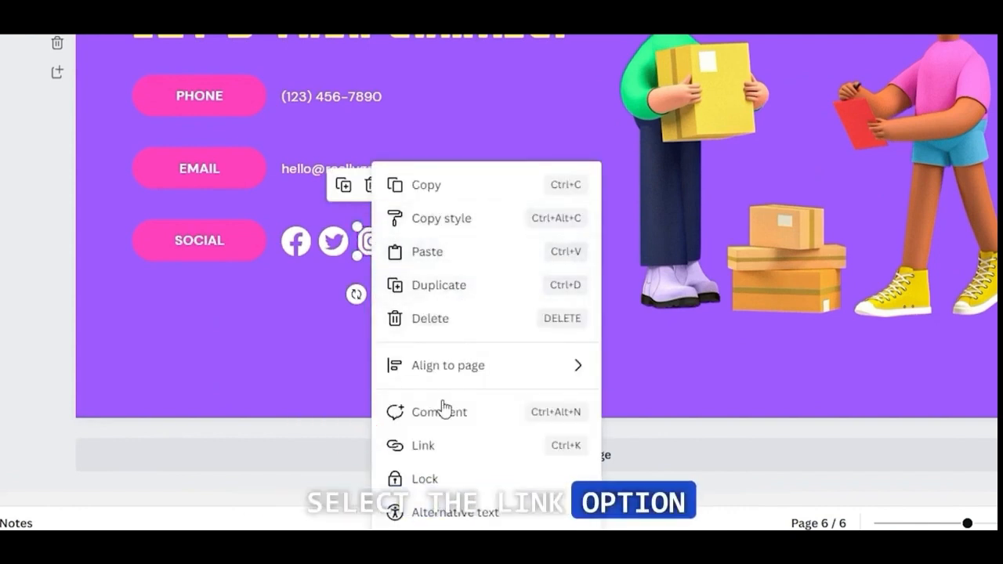
pyautogui.click(445, 446)
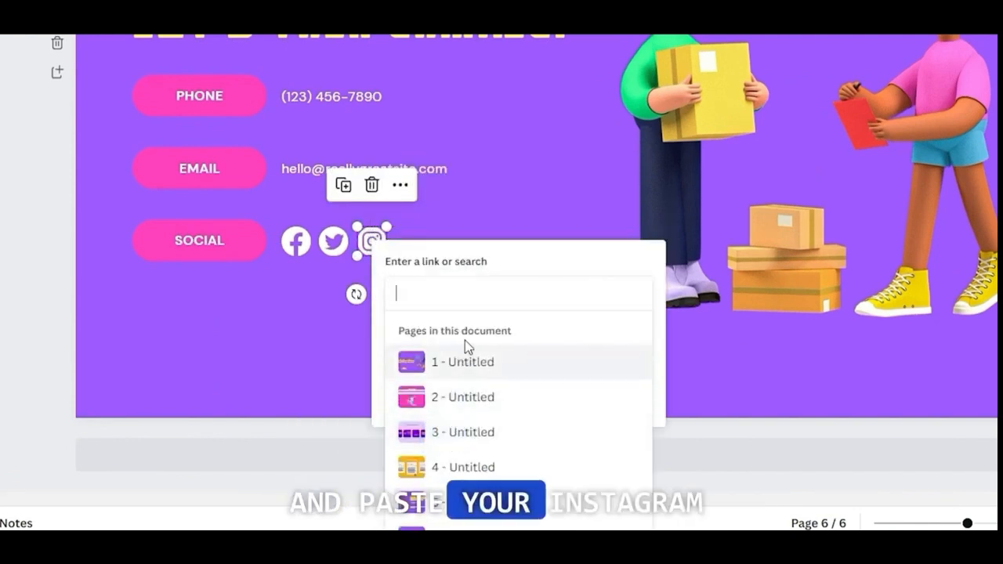
pyautogui.rightClick(541, 294)
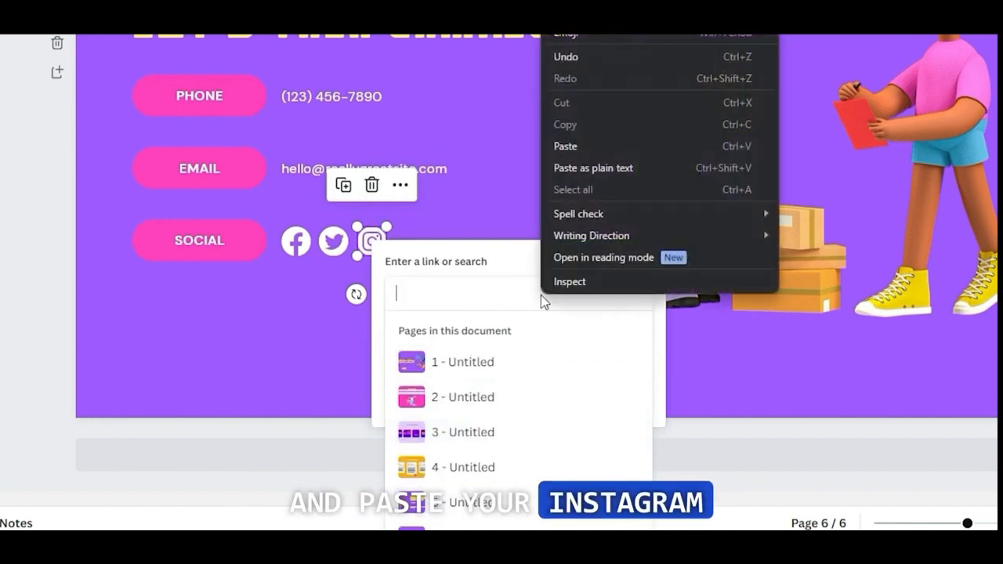
pyautogui.click(593, 174)
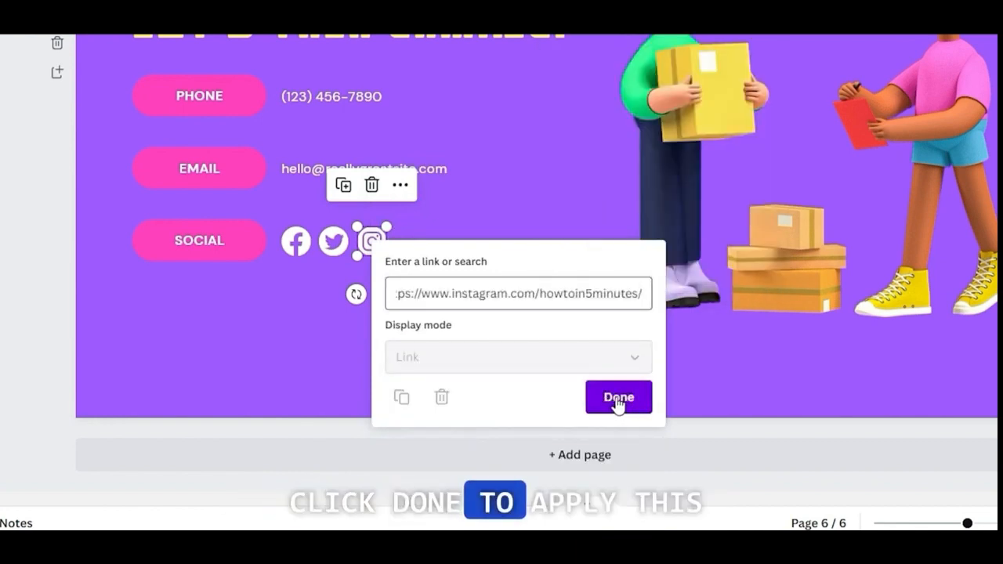
pyautogui.click(619, 398)
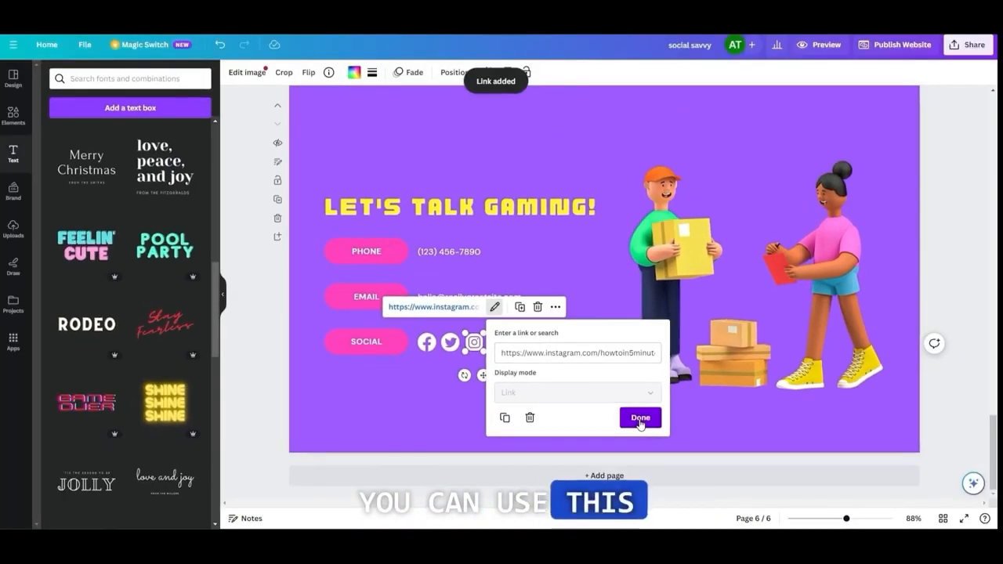
pyautogui.click(638, 363)
pyautogui.click(638, 365)
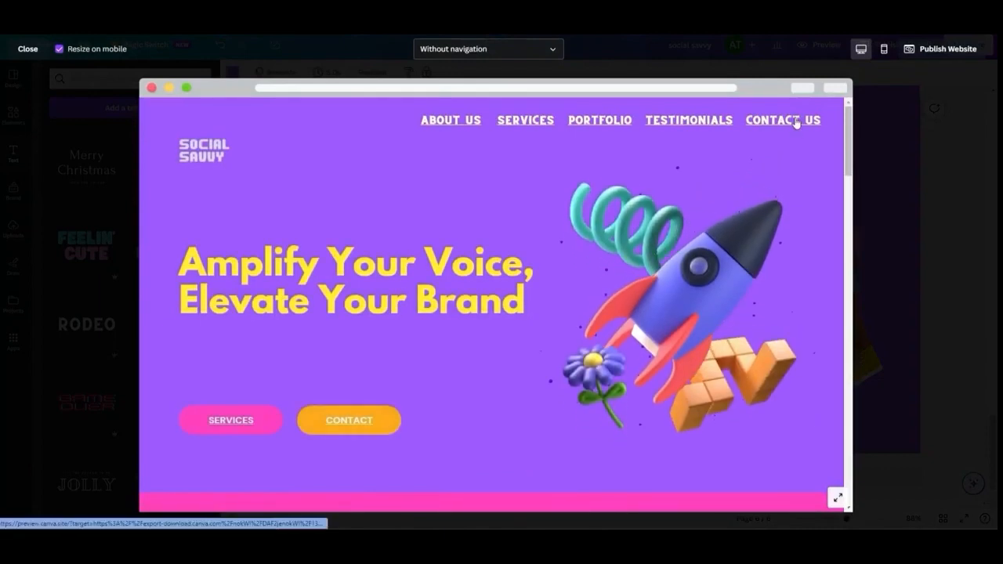
# Test the Contact Us menu link and the Instagram icon's link in the website preview
pyautogui.click(794, 123)
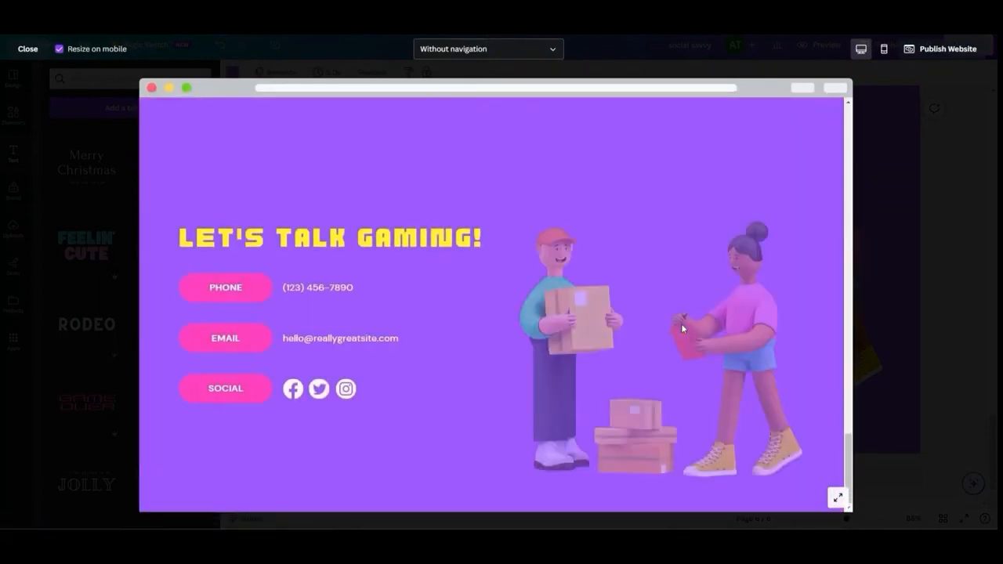
pyautogui.click(346, 390)
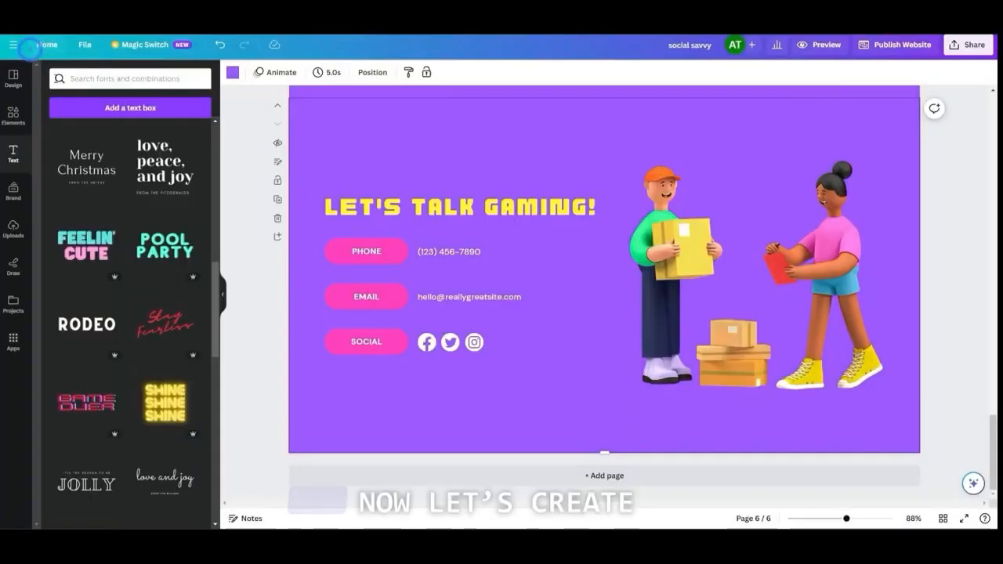
# Link the email text on page 6 to a mailto: link for the same email address and test it in the preview
pyautogui.click(464, 295)
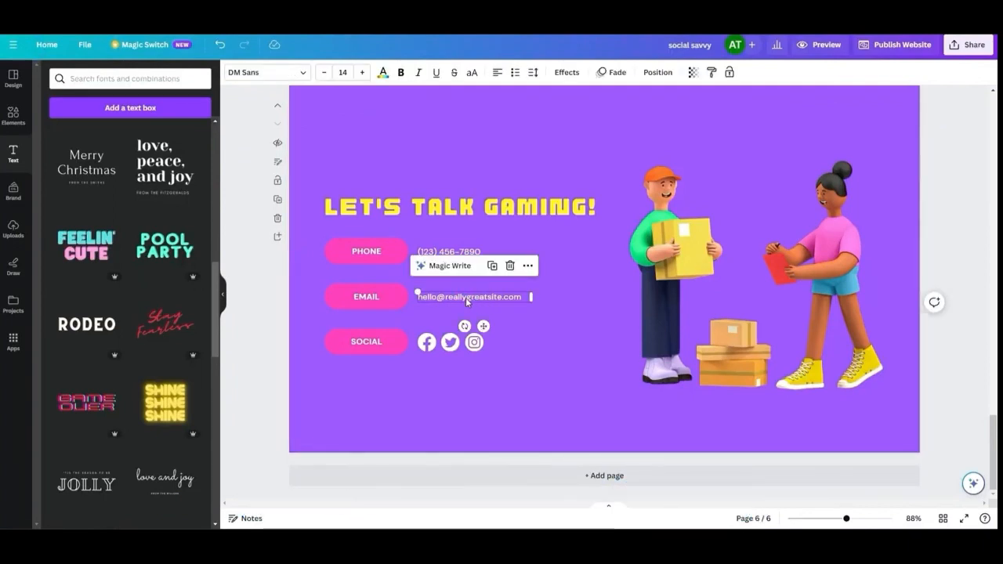
pyautogui.click(440, 315)
pyautogui.click(436, 298)
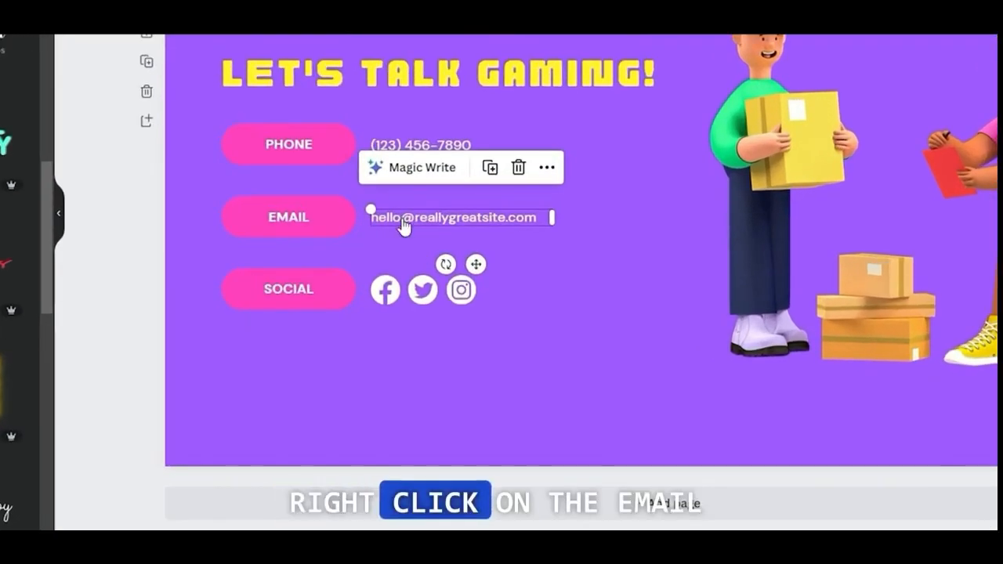
pyautogui.rightClick(403, 225)
pyautogui.click(520, 446)
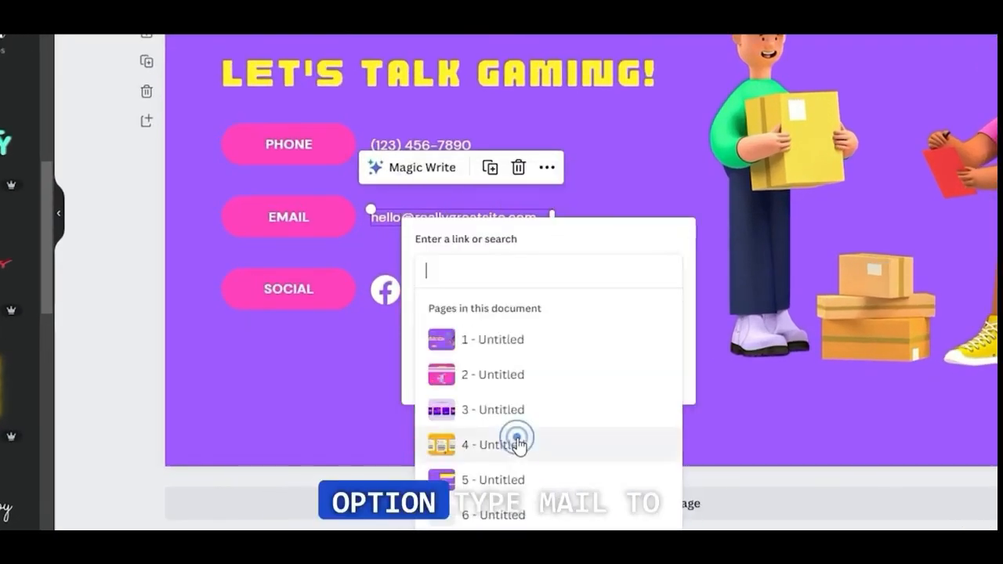
pyautogui.click(458, 277)
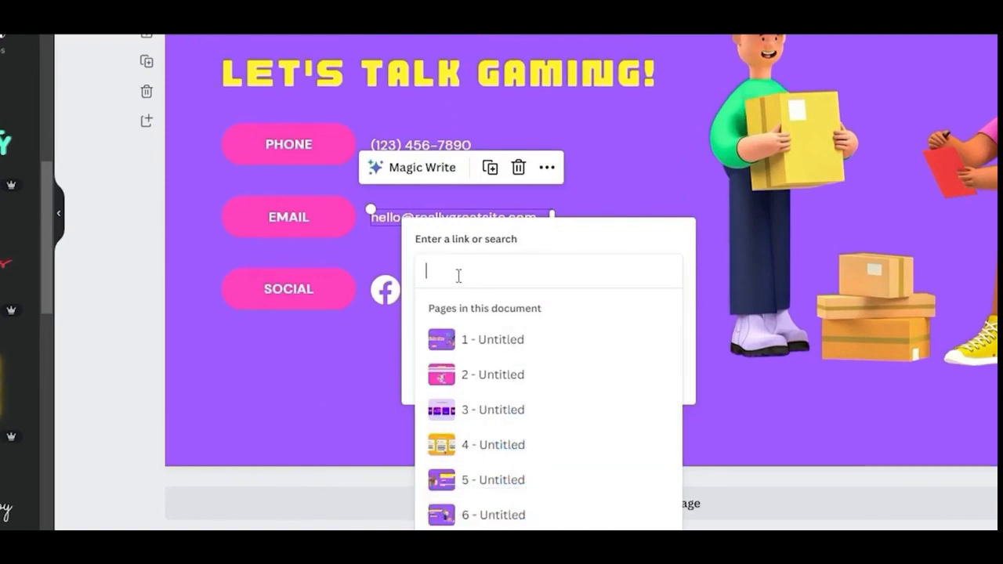
pyautogui.write('mail')
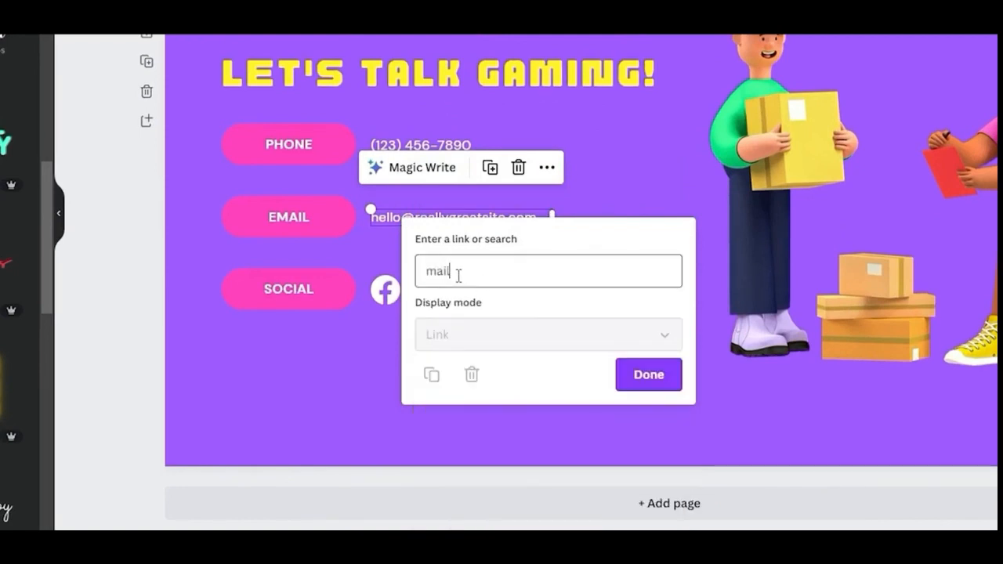
pyautogui.write('to:')
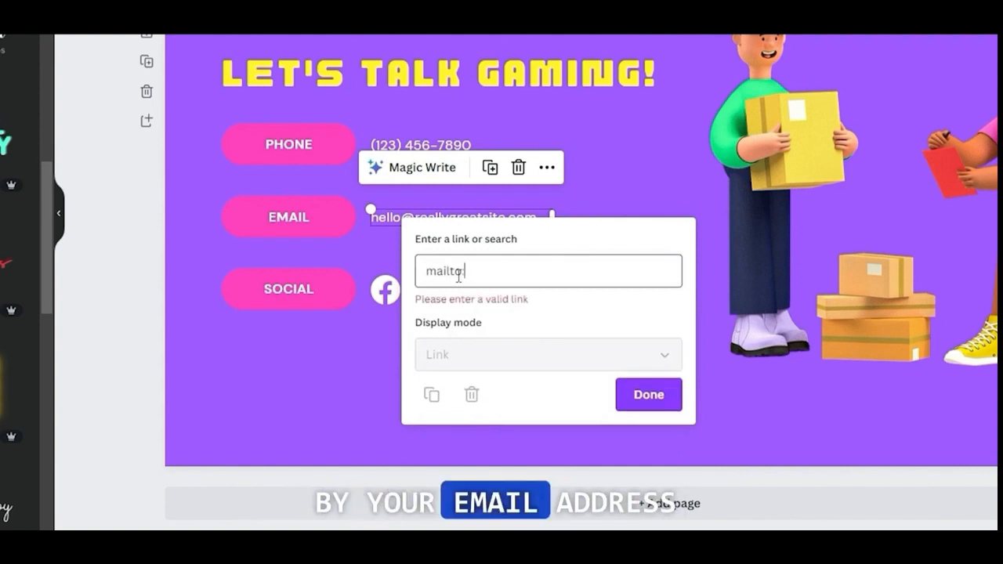
pyautogui.hotkey('ctrl', 'v')
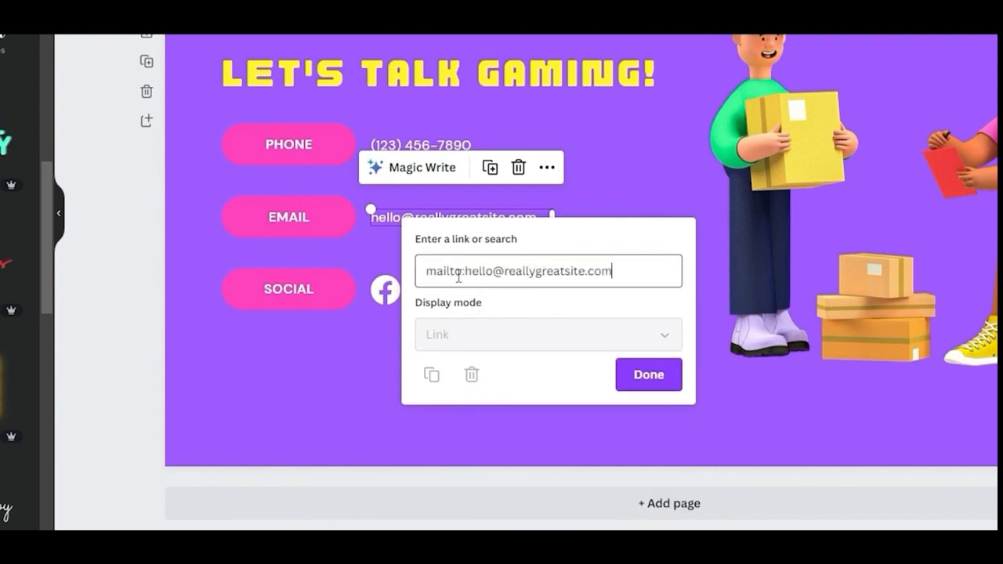
pyautogui.click(650, 375)
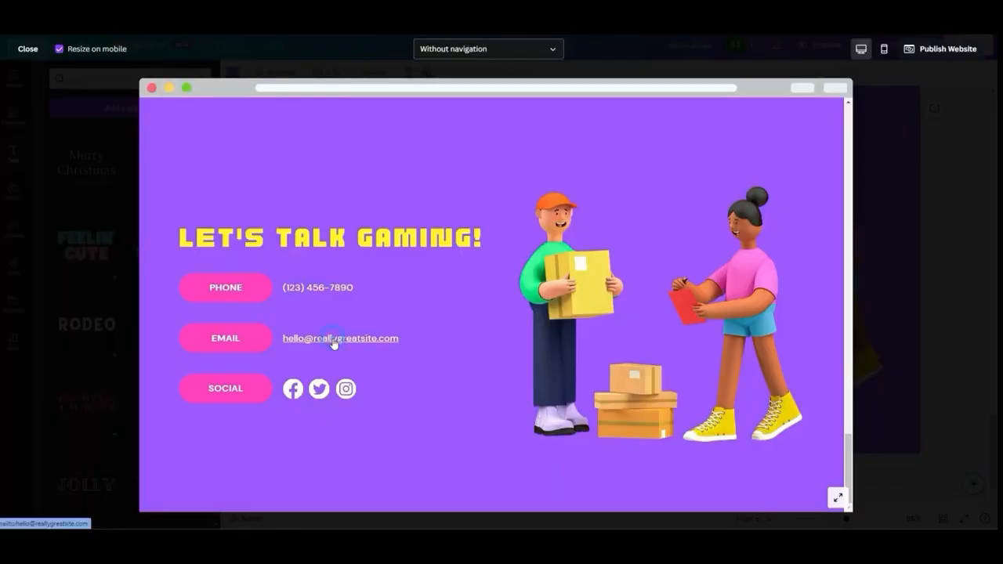
pyautogui.click(332, 340)
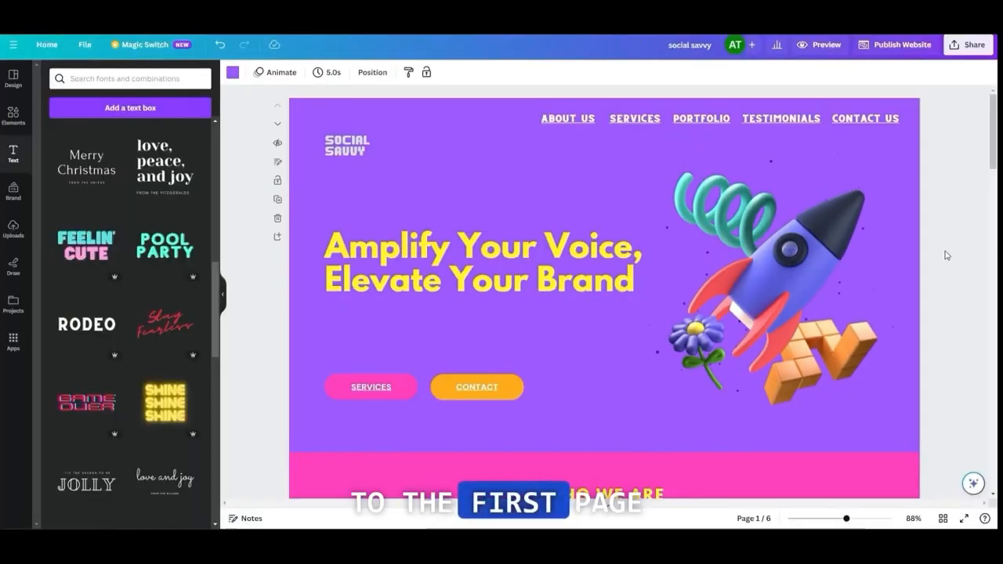
# Choose an animation for the "Amplify Your Voice, Elevate Your Brand" headline on page 1
pyautogui.click(540, 252)
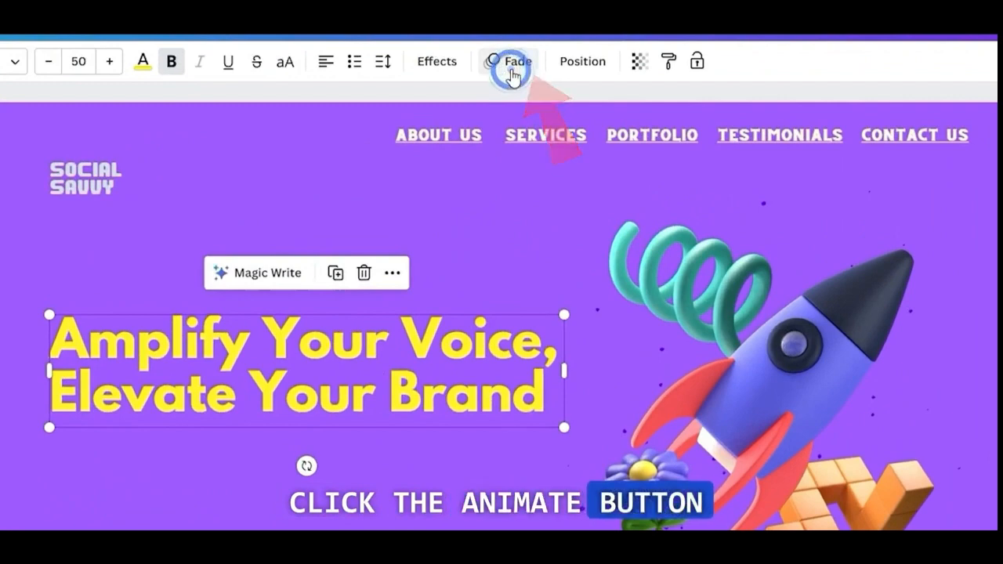
pyautogui.click(511, 67)
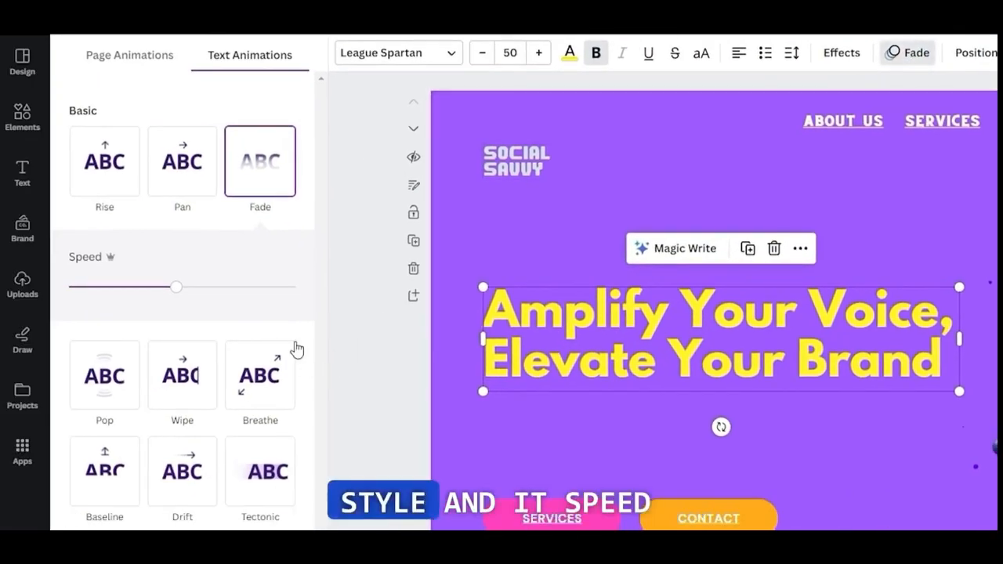
pyautogui.click(92, 382)
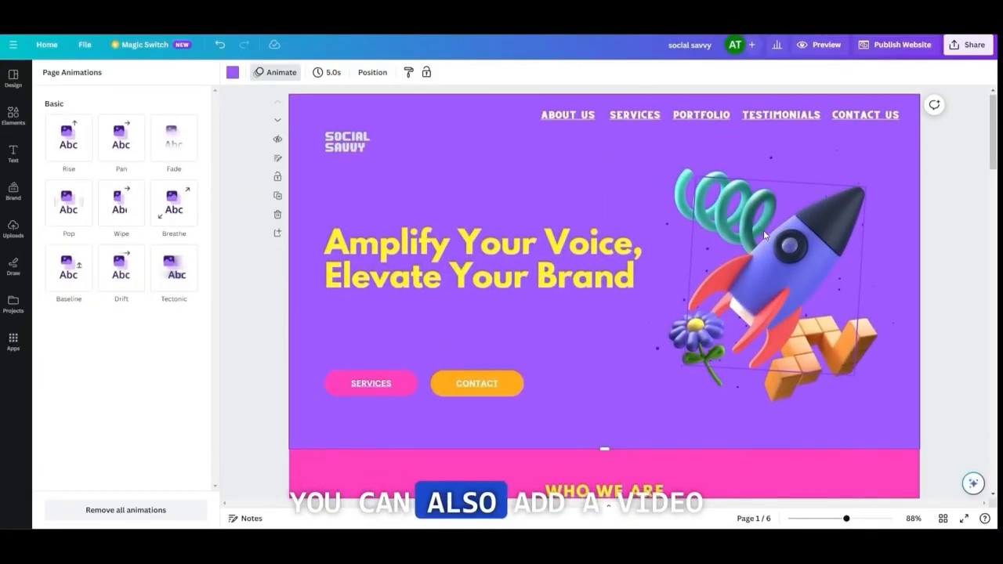
# Insert the 24-second stock video of glowing social media icons on page 2 and make it the page background
pyautogui.scroll(-5, 766, 233)
pyautogui.click(798, 284)
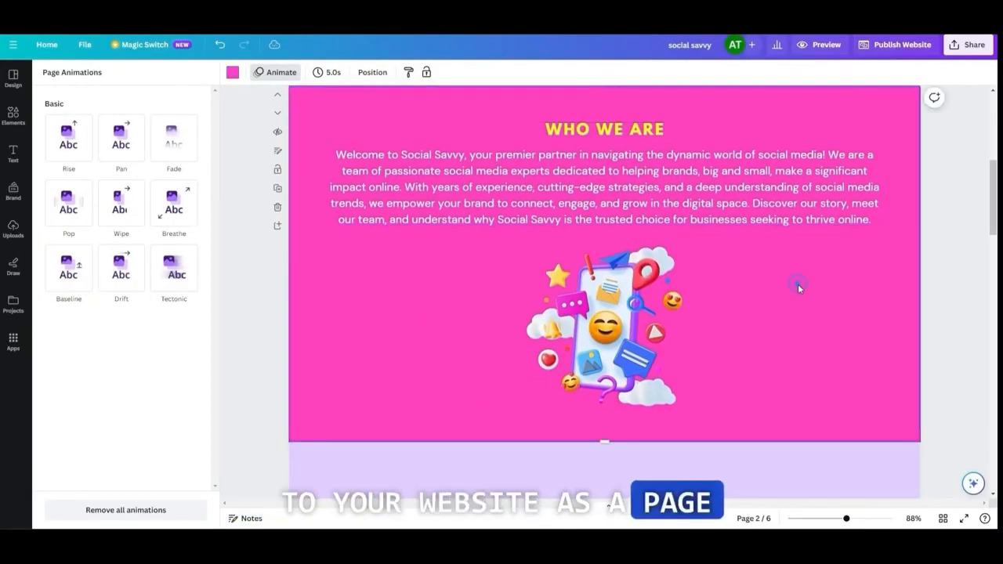
pyautogui.click(13, 116)
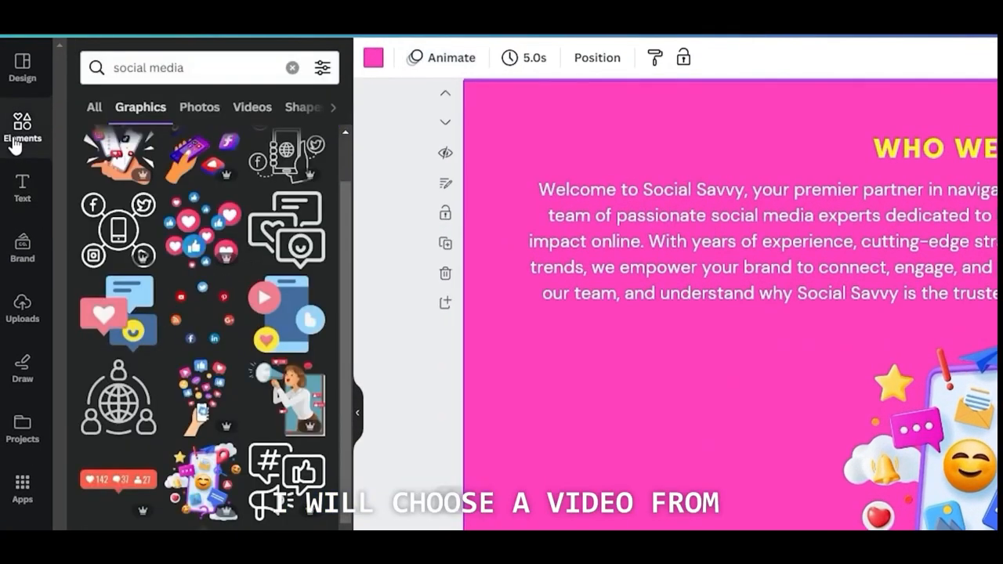
pyautogui.click(252, 107)
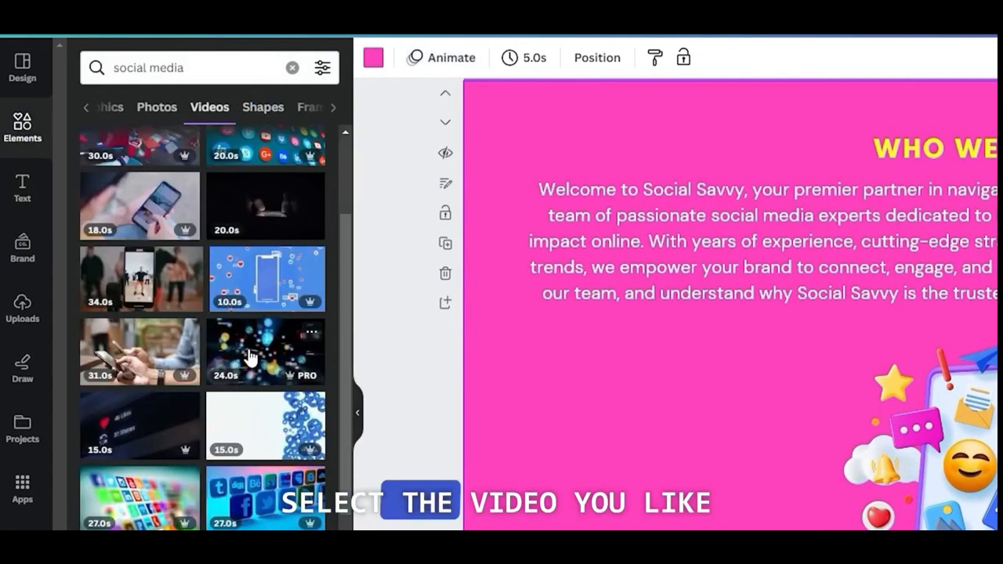
pyautogui.click(249, 357)
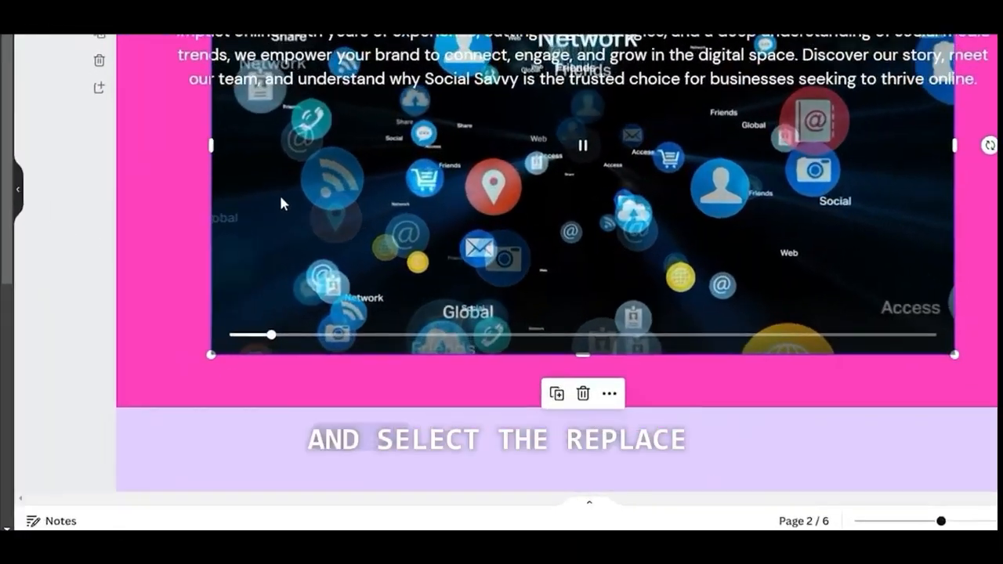
pyautogui.rightClick(281, 203)
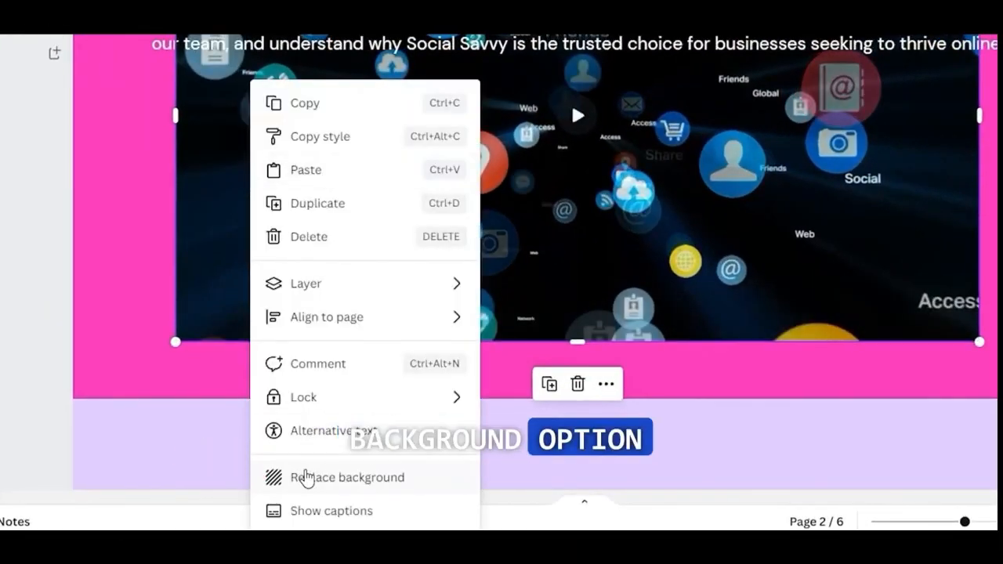
pyautogui.click(306, 477)
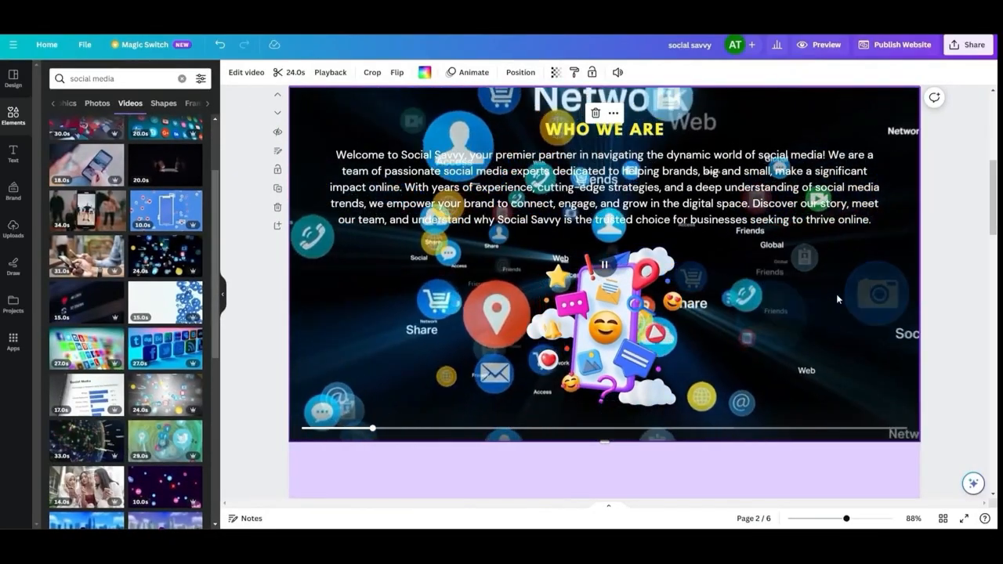
# Replace the page 2 background with the 20-second dark blue and green network video and delete the phone illustration
pyautogui.scroll(-2, 240, 331)
pyautogui.scroll(-20, 198, 358)
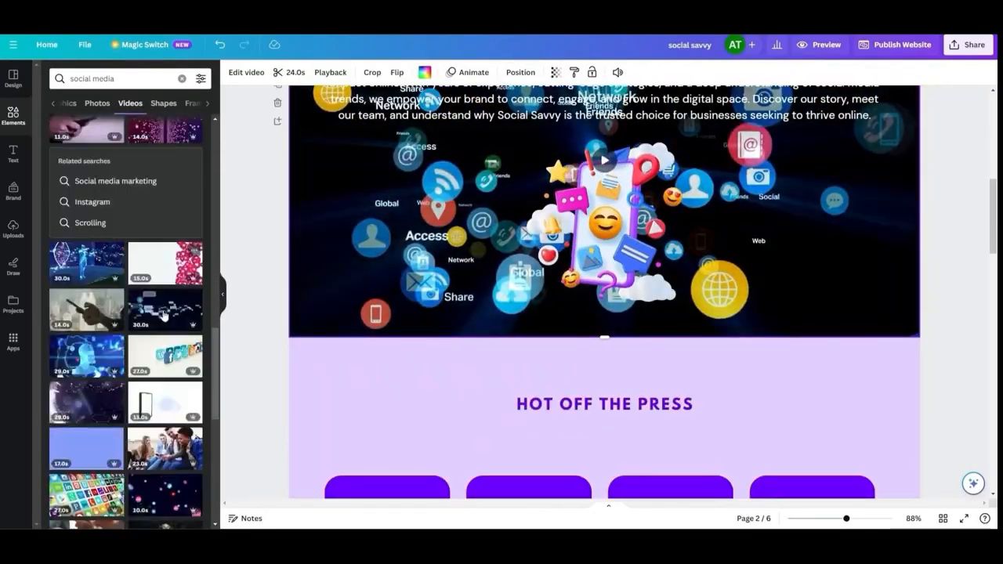
pyautogui.moveTo(96, 320); pyautogui.dragTo(376, 403)
pyautogui.scroll(2, 376, 402)
pyautogui.scroll(-10, 165, 361)
pyautogui.moveTo(165, 361); pyautogui.dragTo(639, 375)
pyautogui.click(638, 374)
pyautogui.press('Delete')
pyautogui.click(729, 208)
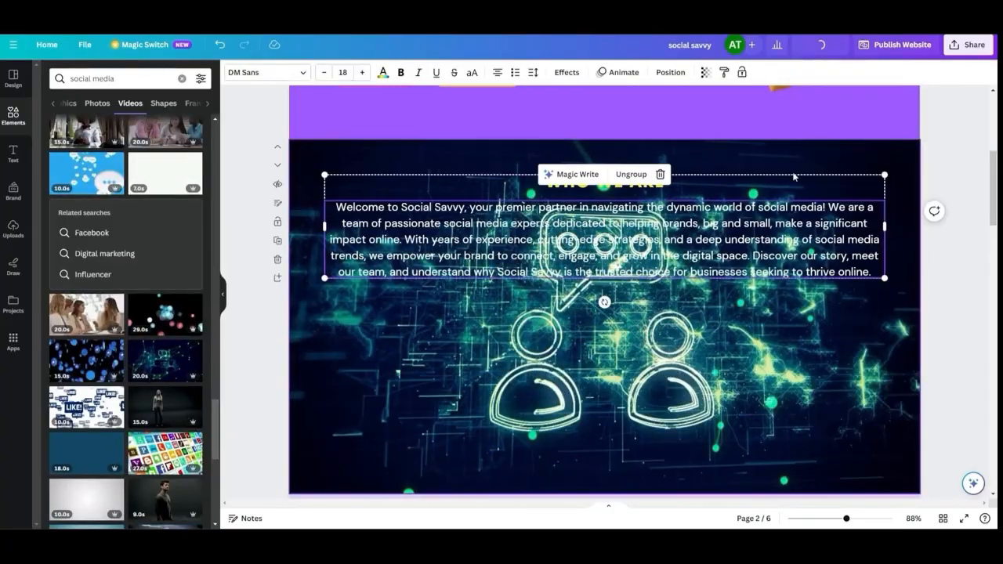
# Preview the website and examine the Who We Are section with its video background
pyautogui.click(820, 45)
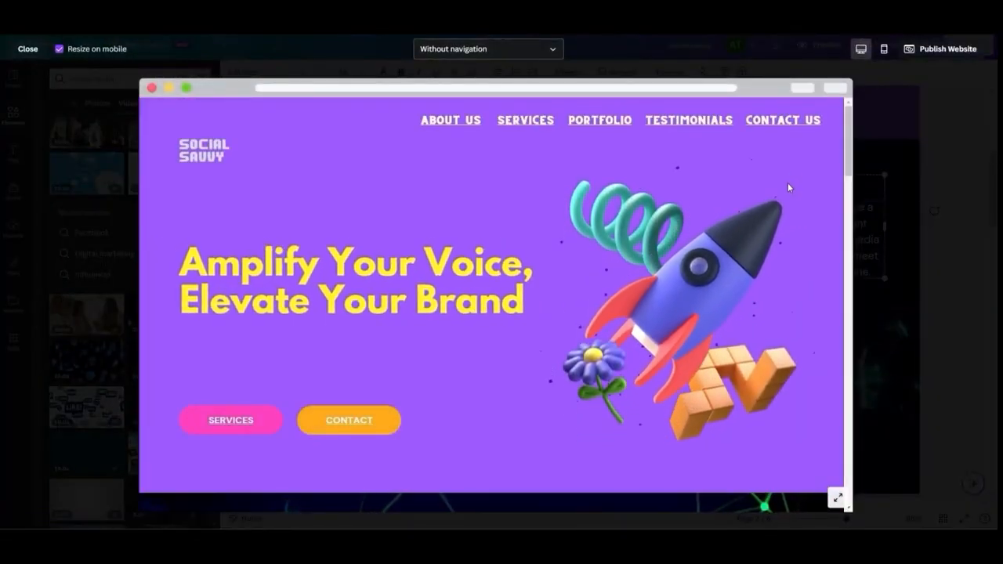
pyautogui.scroll(-5, 787, 188)
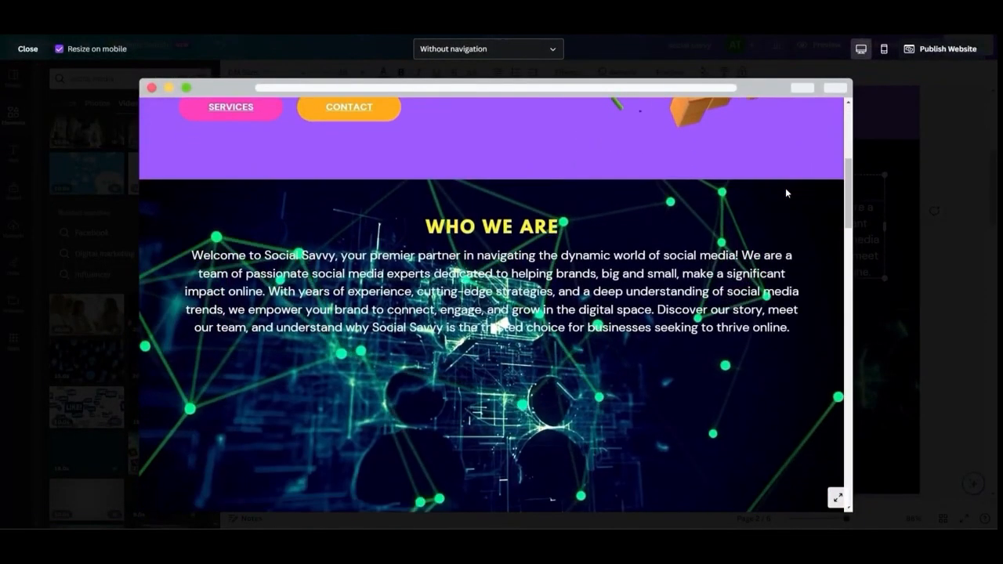
pyautogui.scroll(-1, 786, 192)
pyautogui.scroll(1, 787, 192)
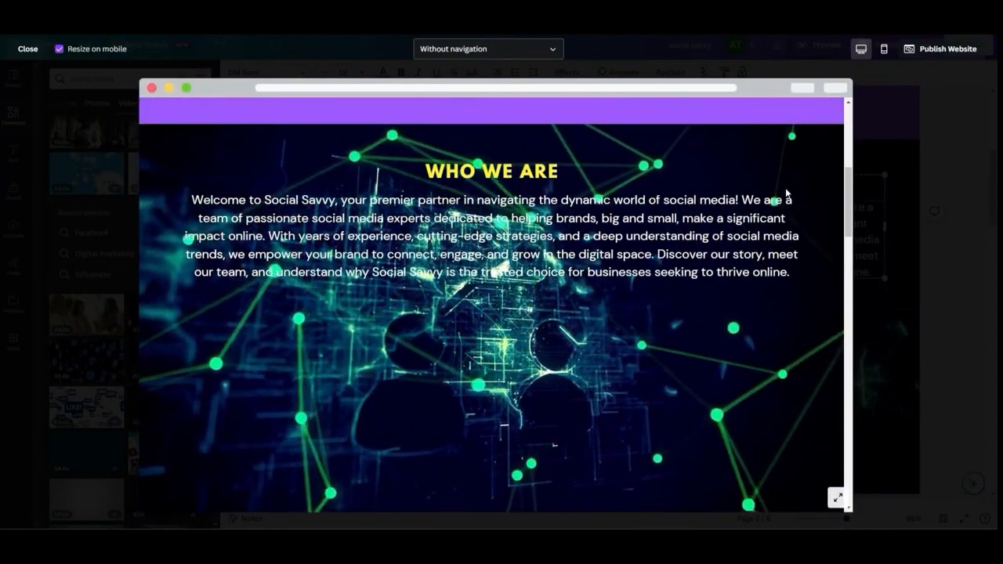
pyautogui.scroll(-1, 786, 192)
pyautogui.scroll(2, 786, 192)
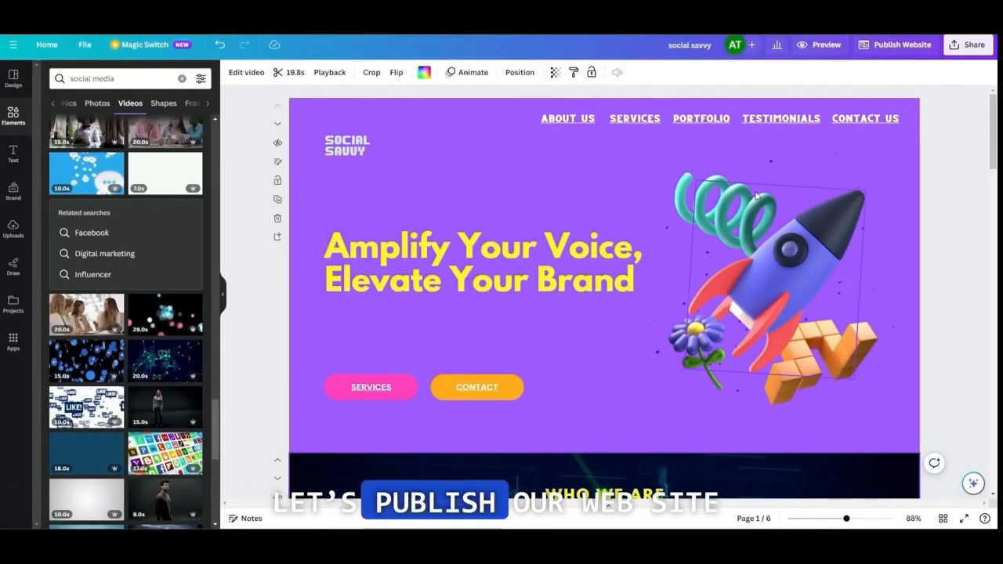
# Start publishing the website to a free domain with the subdomain "howtoin5minutes"
pyautogui.click(900, 48)
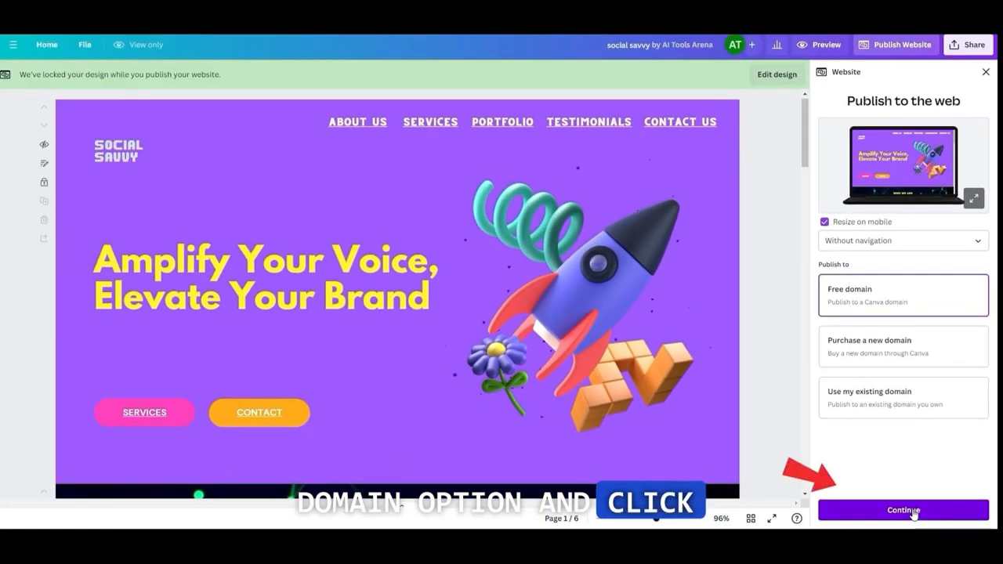
pyautogui.click(913, 515)
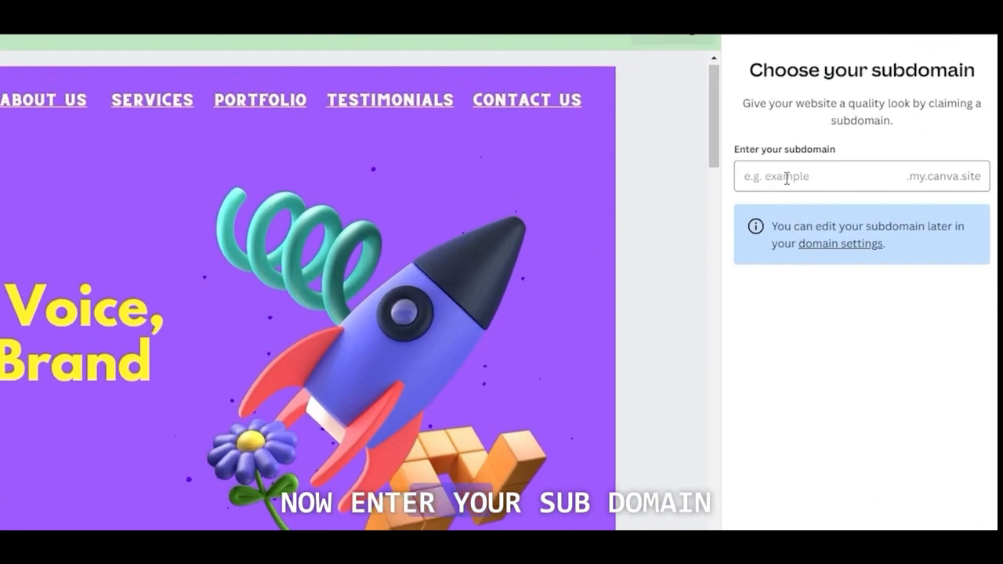
pyautogui.click(851, 172)
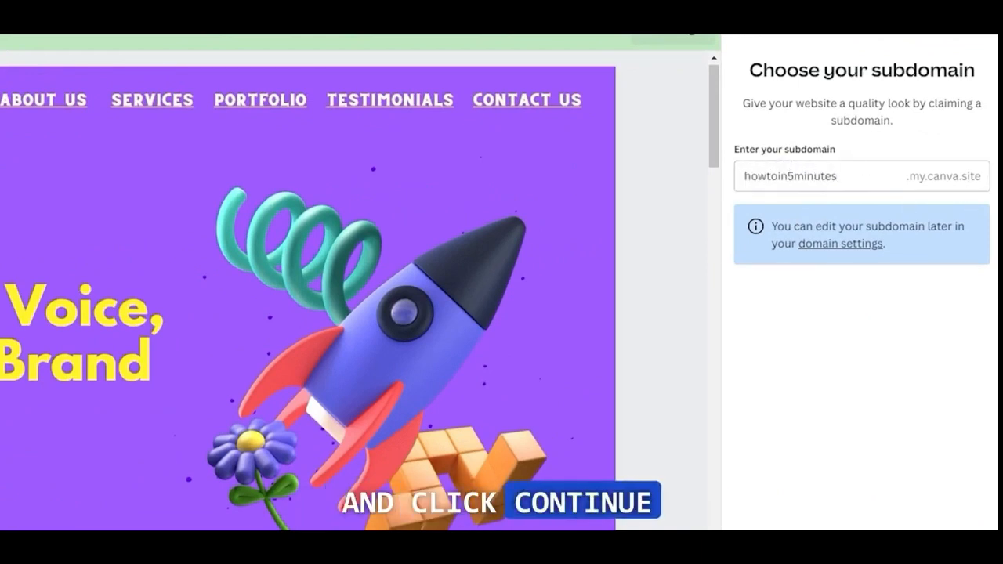
pyautogui.press('Return')
# Expand the advanced publishing settings and enter "Social Media Management" as the page description
pyautogui.click(964, 381)
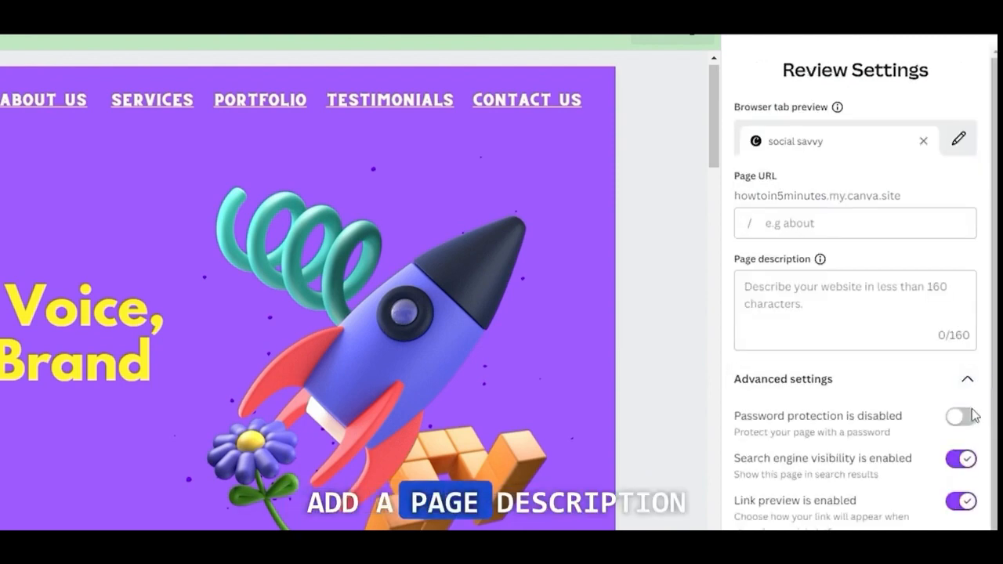
pyautogui.click(843, 296)
pyautogui.write('Social Media ')
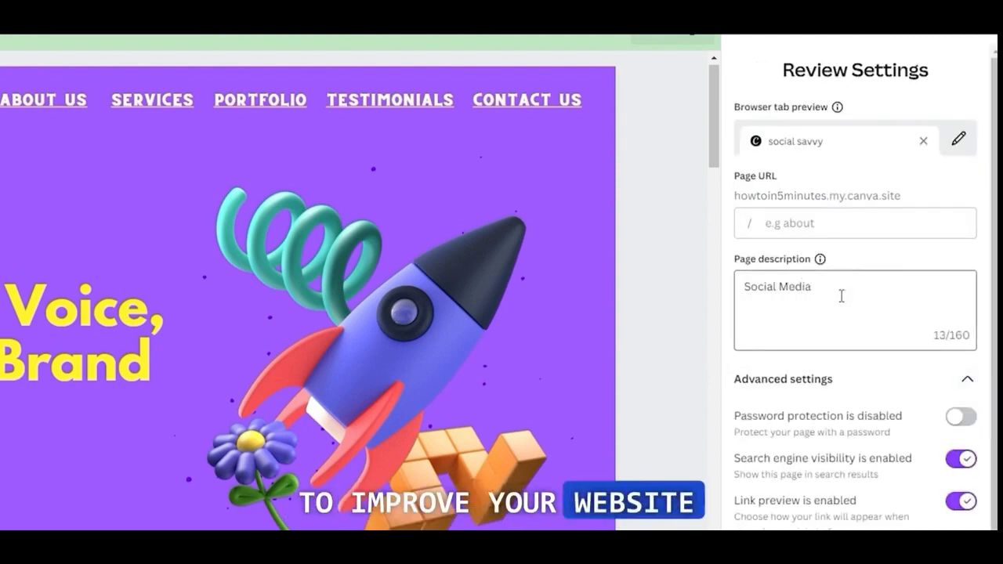
pyautogui.write('Management')
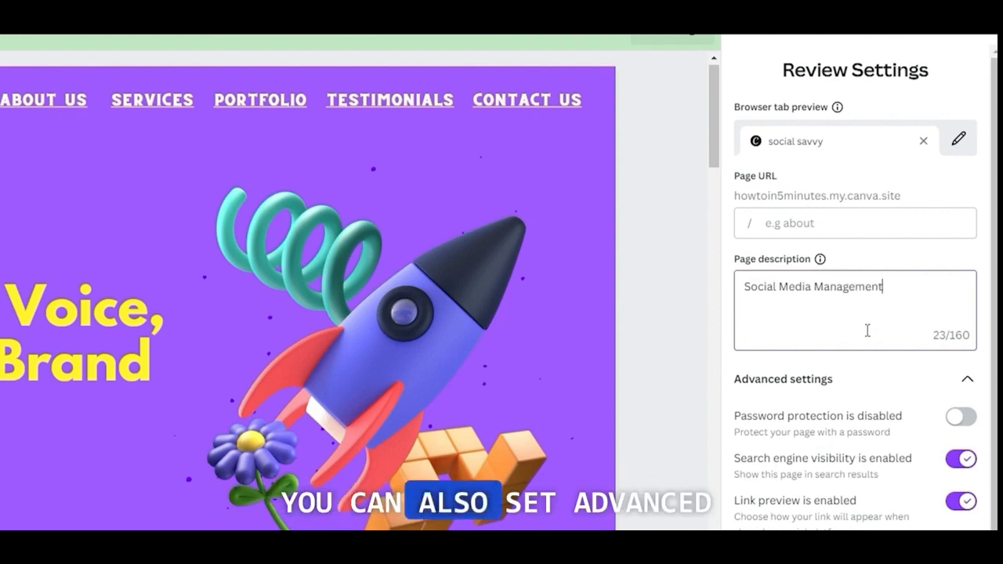
# Try enabling password protection for the page and switch it back off
pyautogui.scroll(-1, 847, 342)
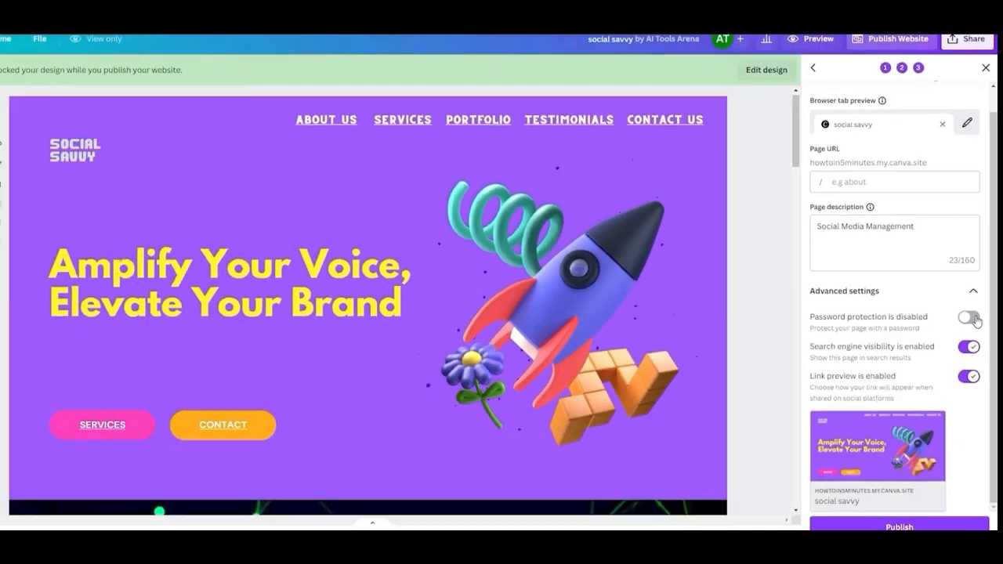
pyautogui.click(969, 384)
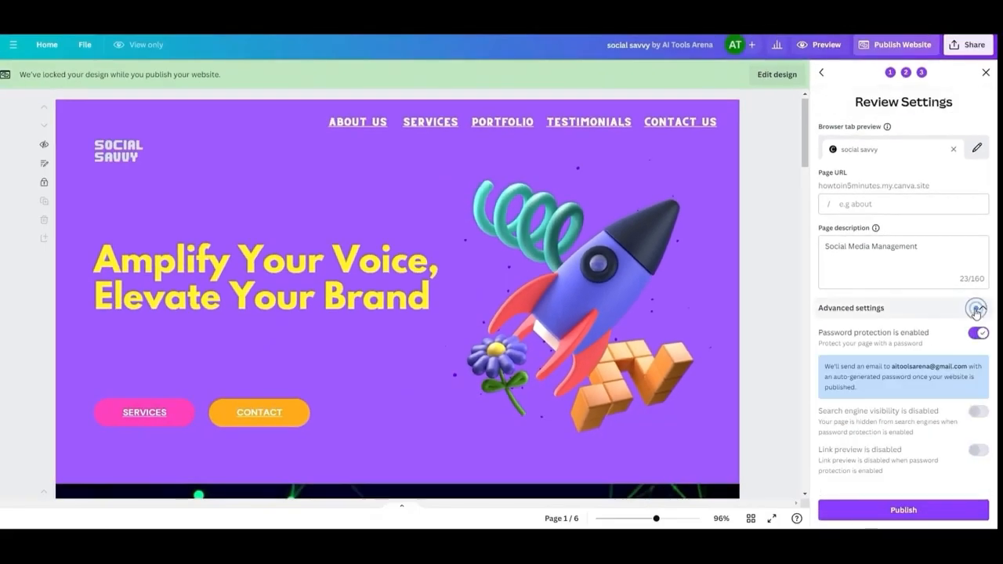
pyautogui.click(977, 334)
# Publish the website, open the live site and look through its sections
pyautogui.scroll(-1, 941, 385)
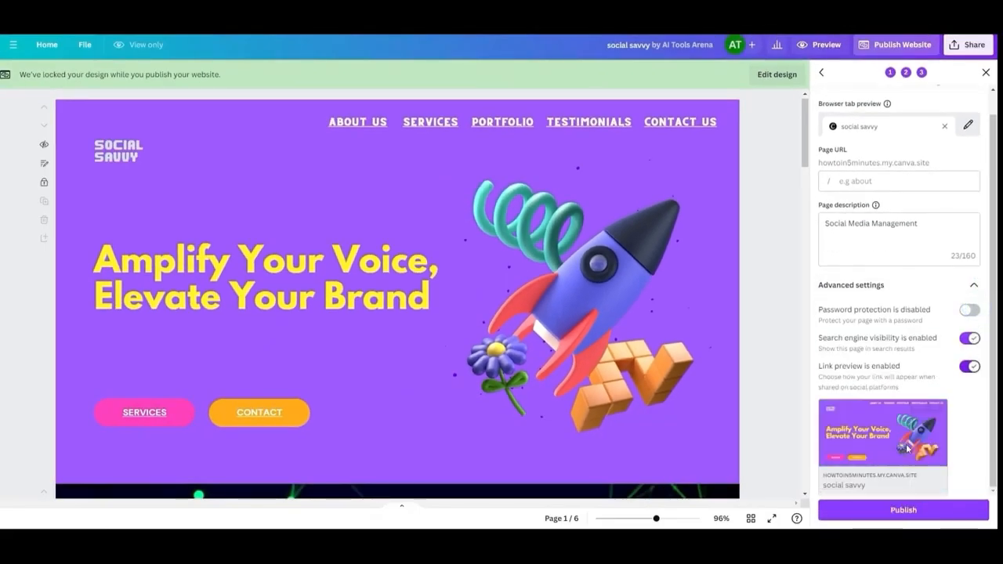
pyautogui.click(907, 513)
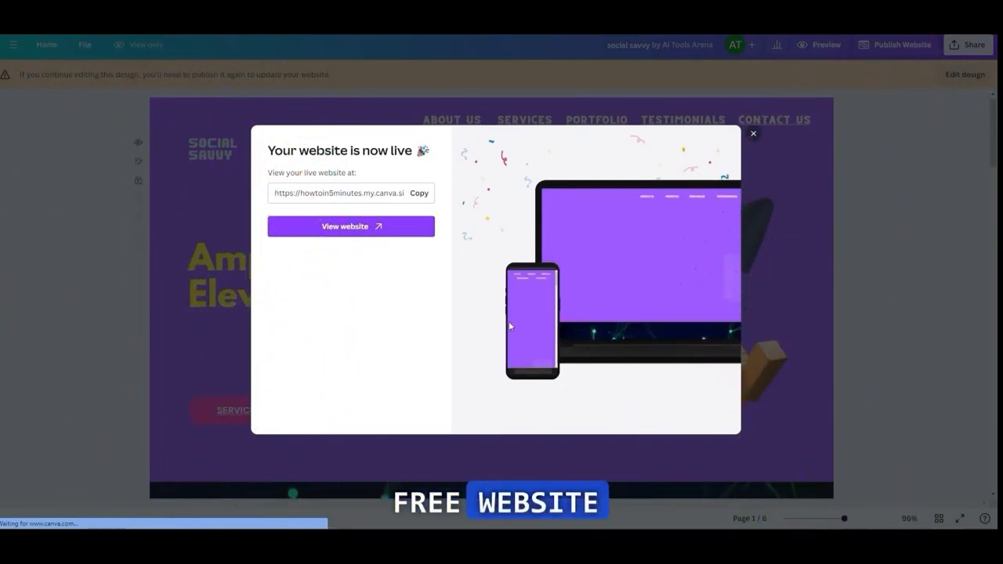
pyautogui.click(342, 235)
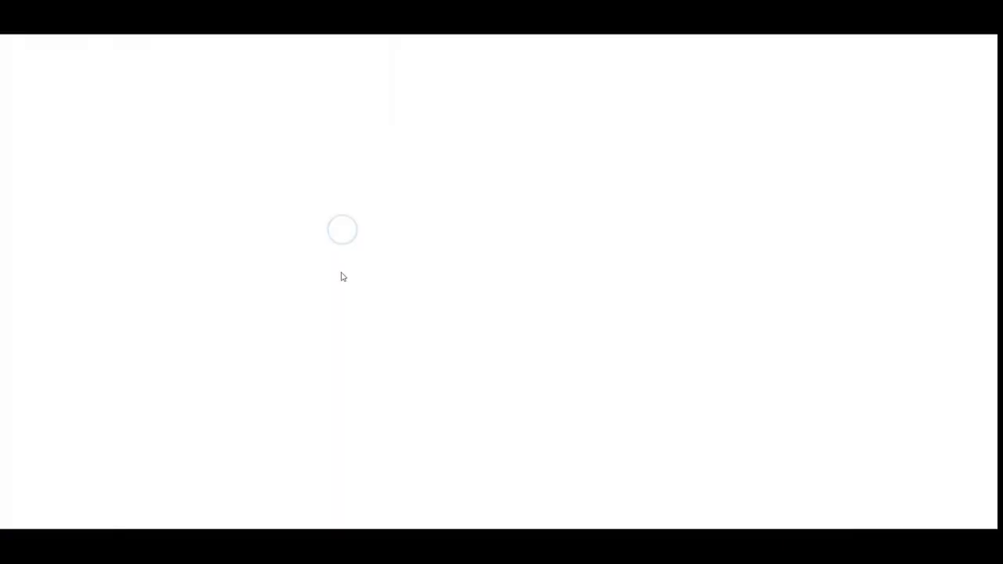
pyautogui.scroll(-15, 894, 196)
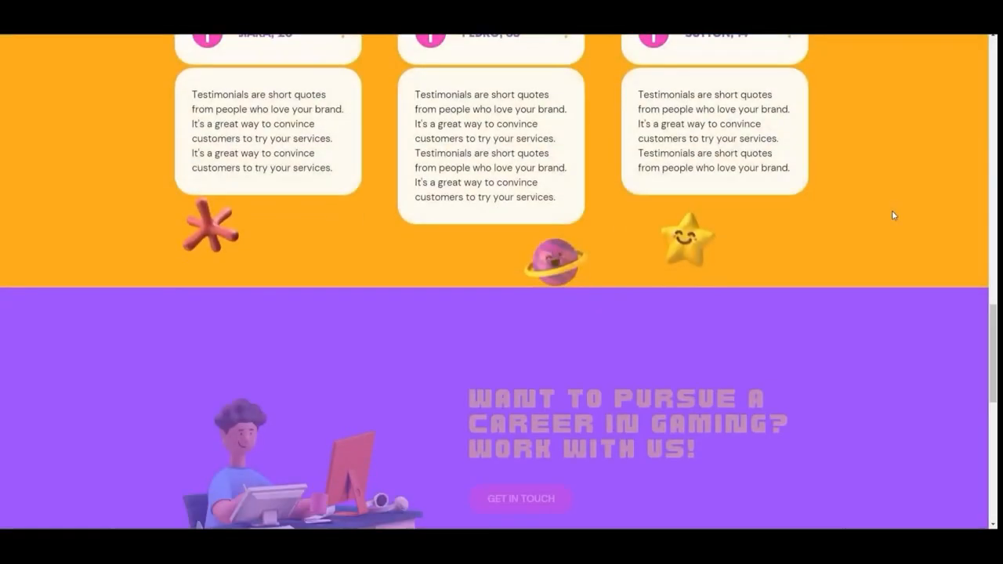
# Review the remaining sections of the published live website and return to its opening section
pyautogui.scroll(-8, 892, 210)
pyautogui.scroll(20, 892, 210)
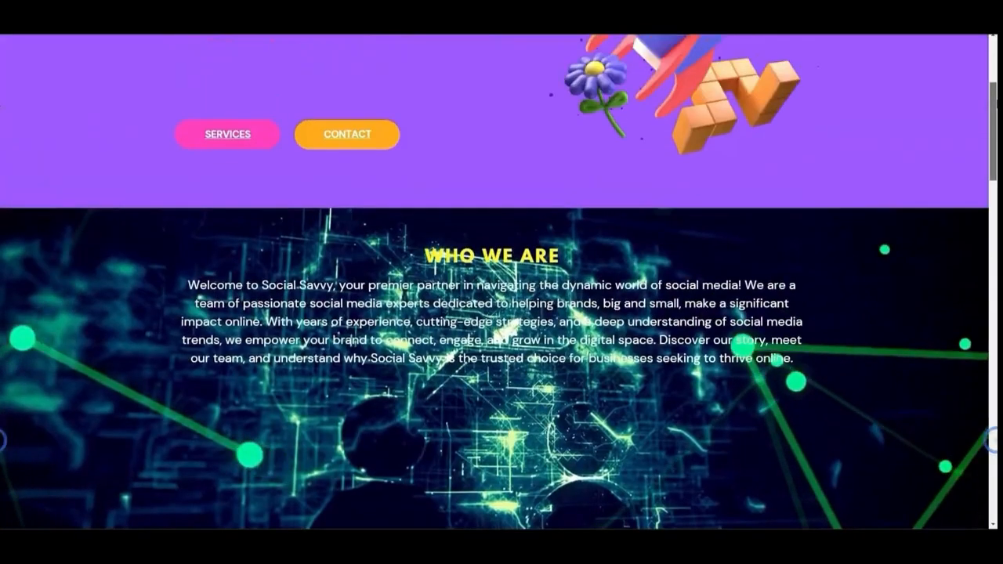
pyautogui.scroll(3, 940, 161)
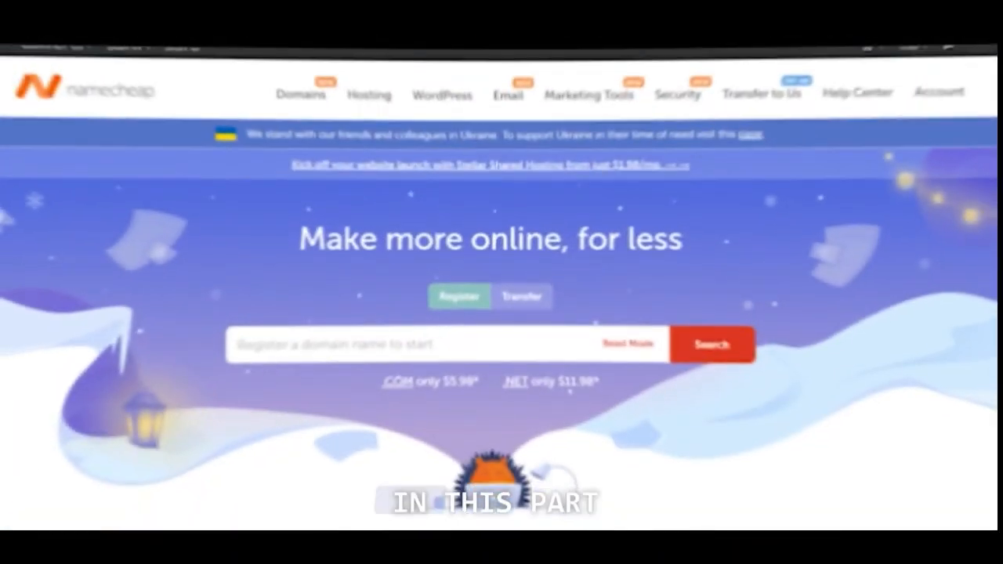
# Switch to the Namecheap website, open its domain price list and expand it to show more extensions
pyautogui.scroll(-5, 931, 212)
pyautogui.scroll(-10, 931, 213)
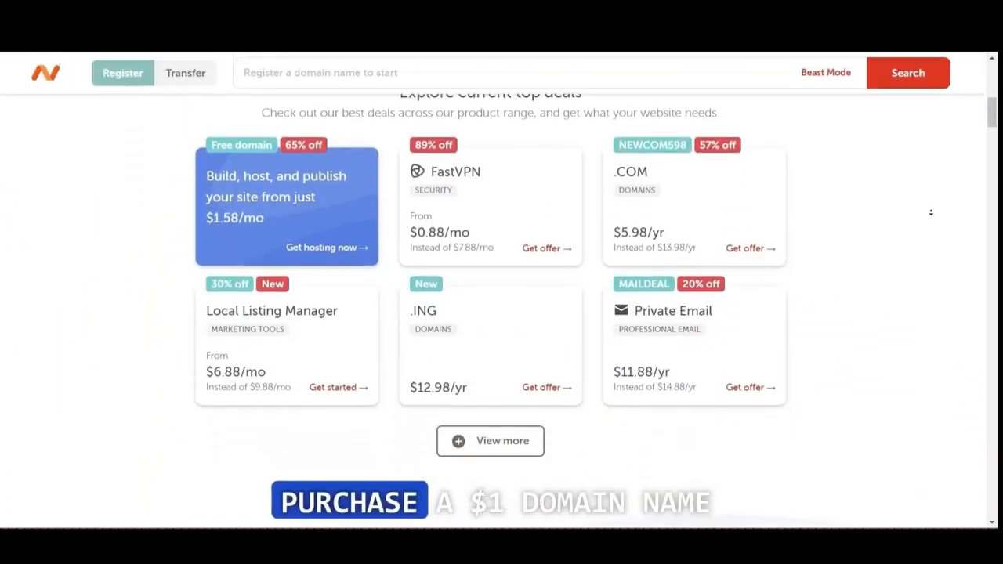
pyautogui.scroll(-8, 931, 212)
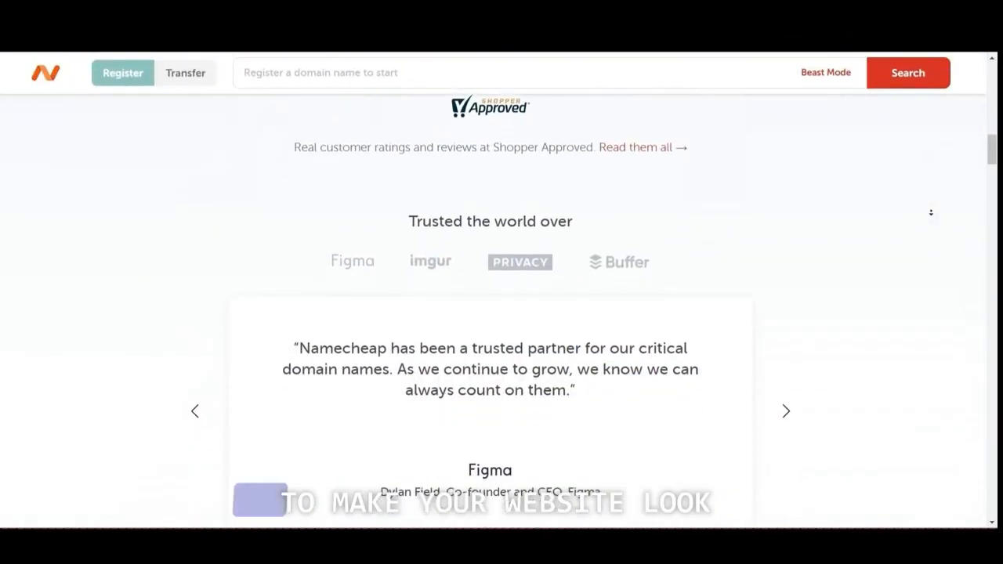
pyautogui.scroll(-10, 935, 221)
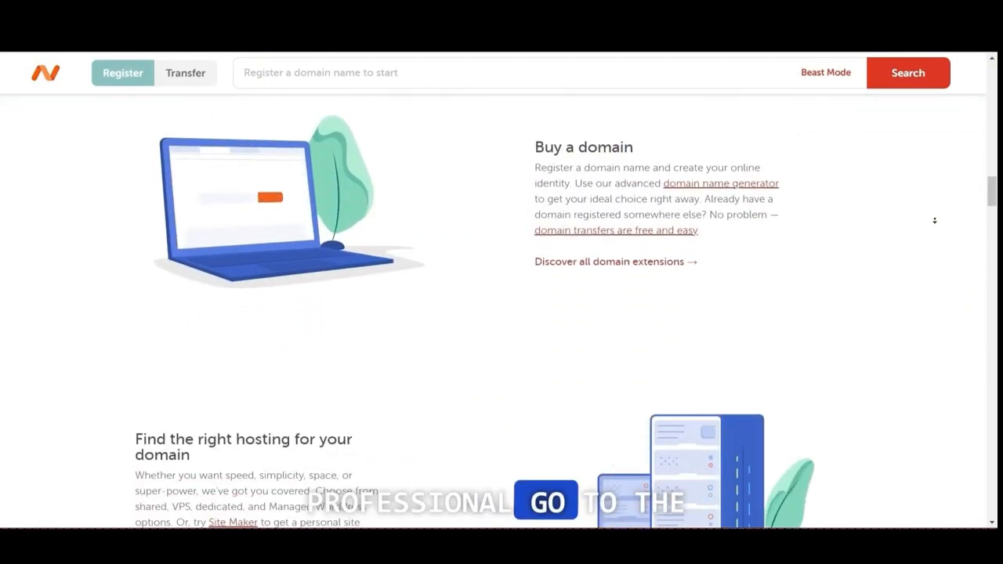
pyautogui.scroll(-10, 936, 216)
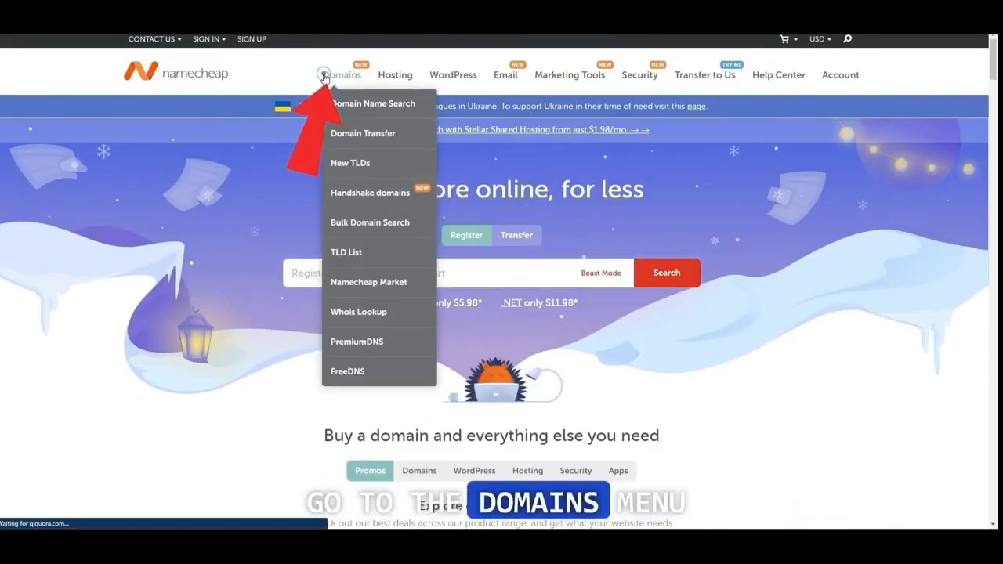
pyautogui.click(324, 79)
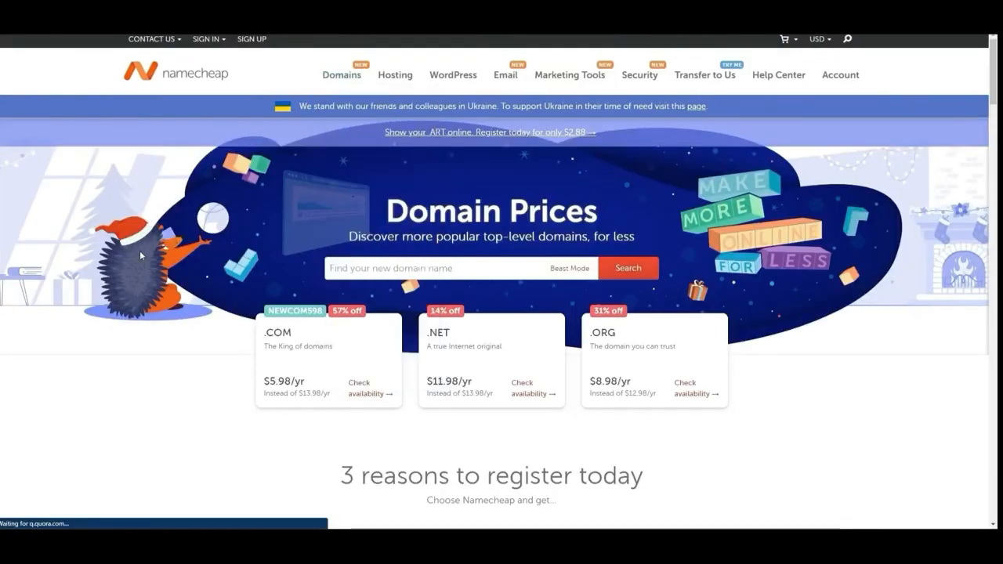
pyautogui.scroll(-12, 400, 336)
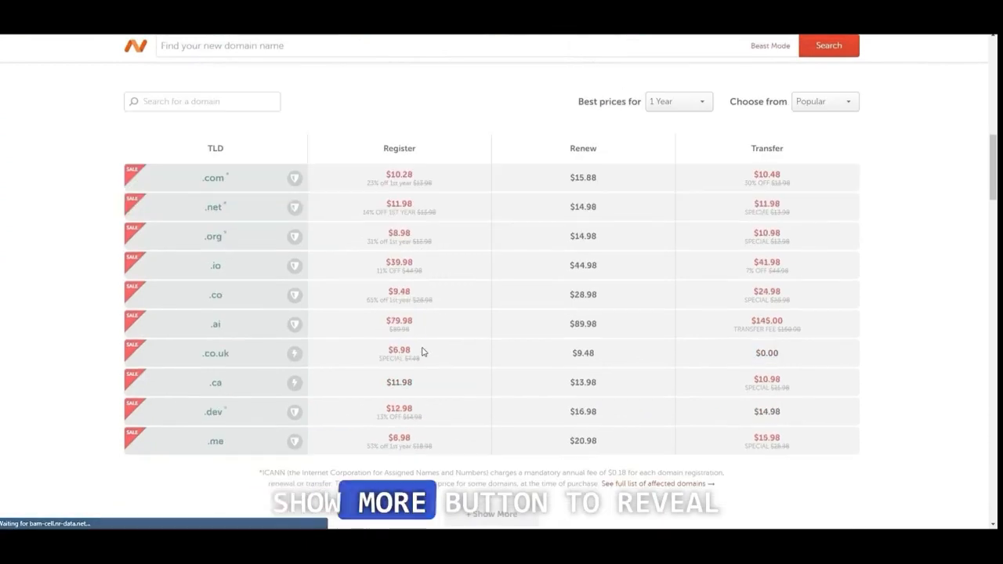
pyautogui.click(468, 407)
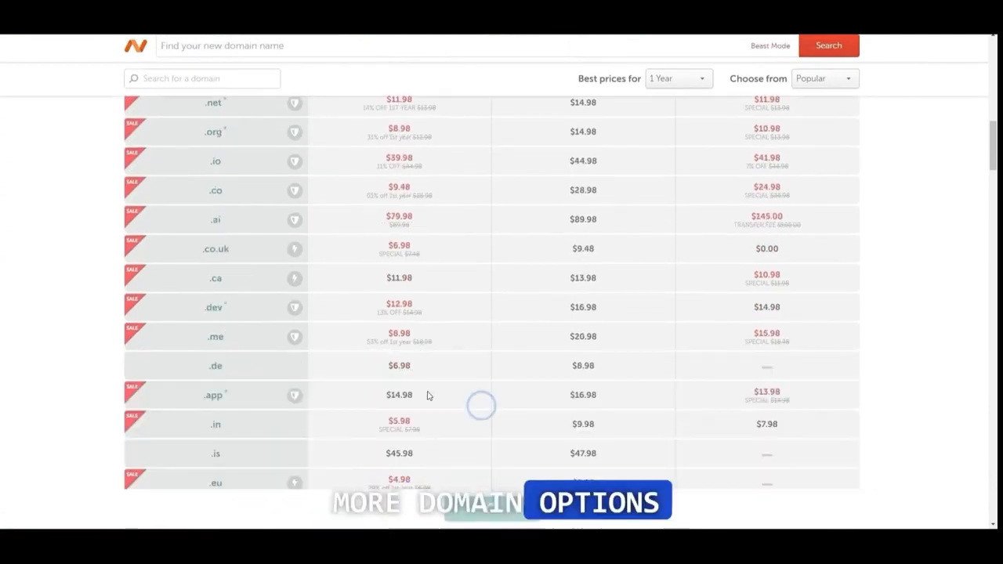
# Find the .online extension in the domain price list and open its registration page
pyautogui.scroll(-3, 427, 395)
pyautogui.scroll(-2, 415, 386)
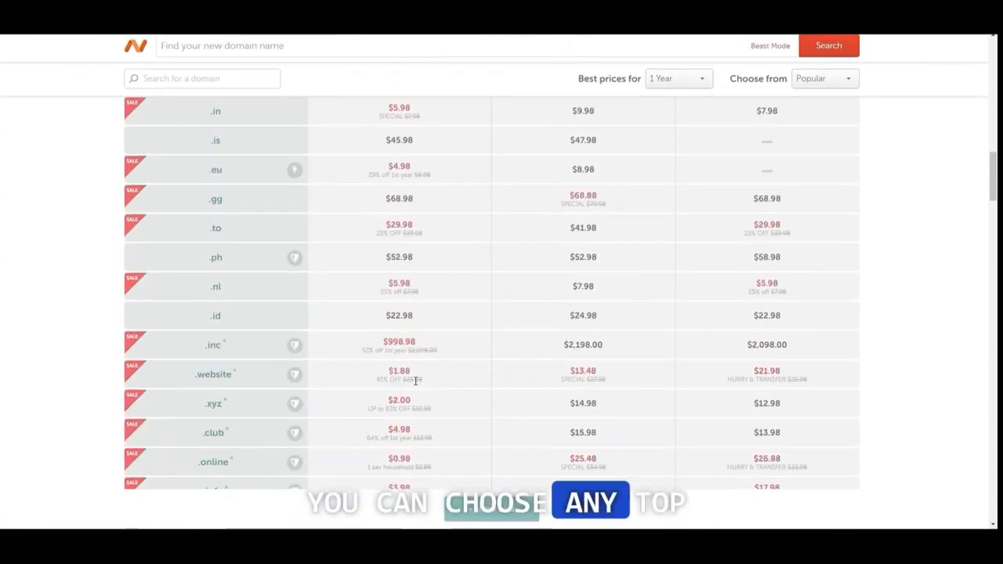
pyautogui.scroll(-2, 415, 382)
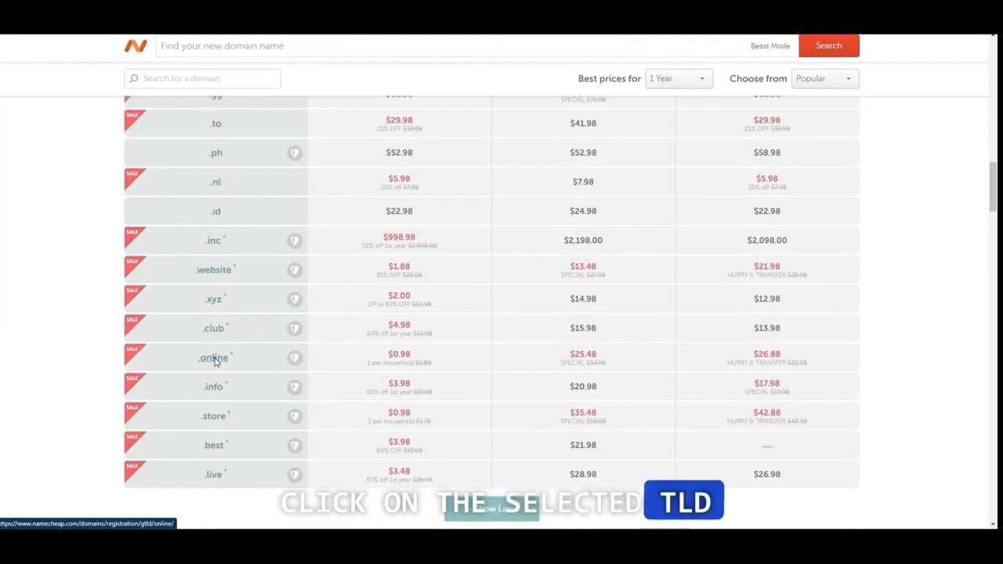
pyautogui.click(214, 359)
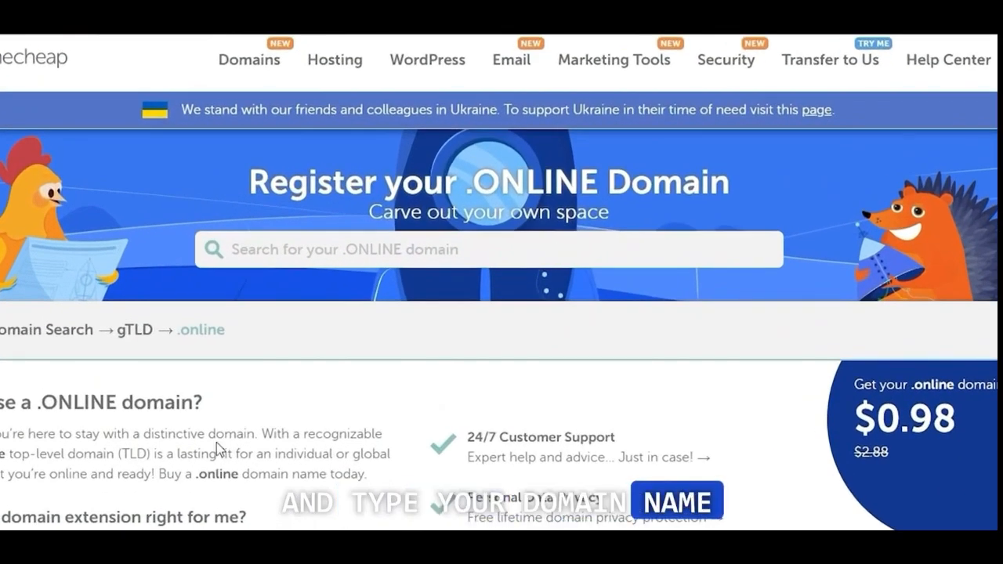
# Search for the .online domain "canvawebsitedemo" and add canvawebsitedemo.online to the cart
pyautogui.click(274, 256)
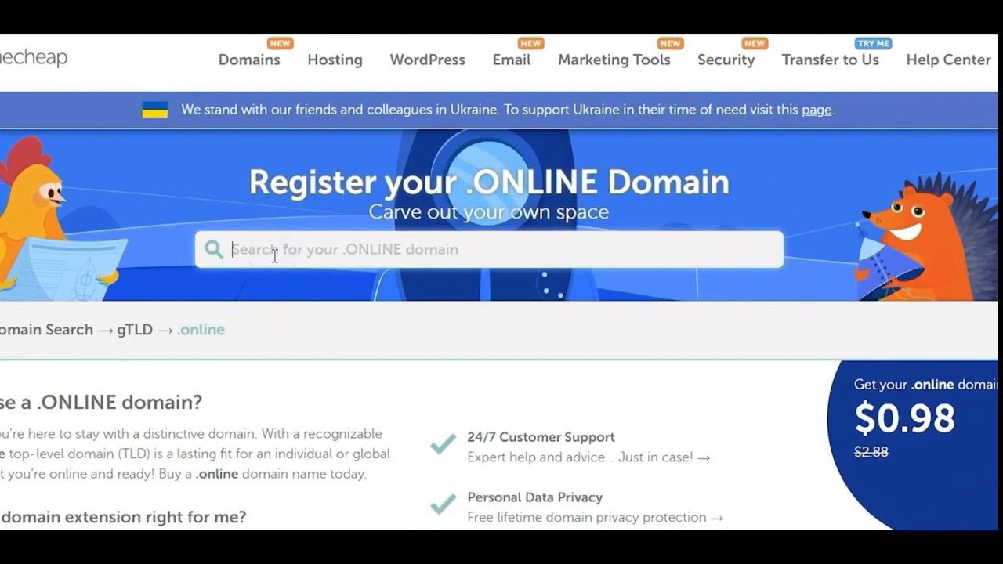
pyautogui.write('canvawebsitedemo')
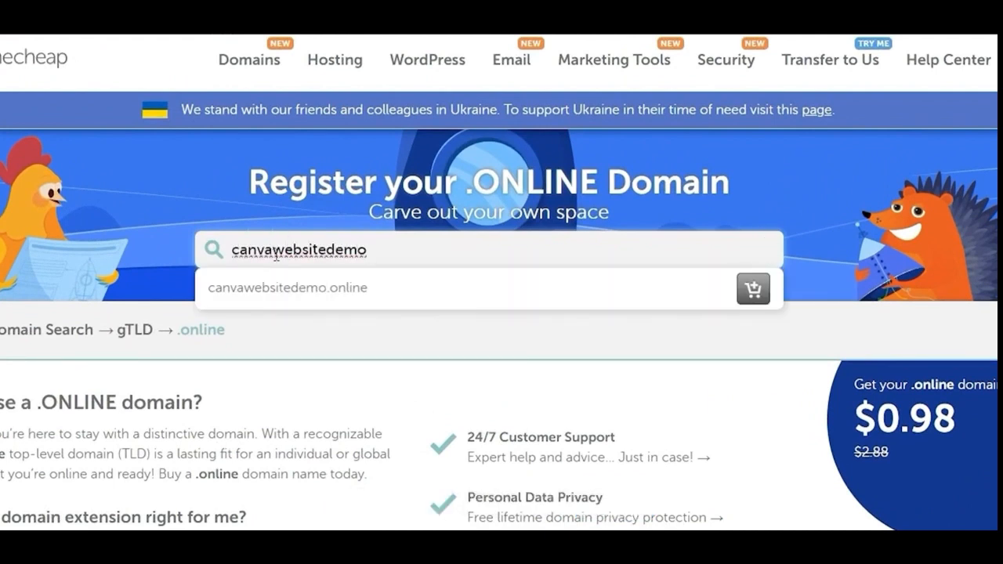
pyautogui.click(753, 291)
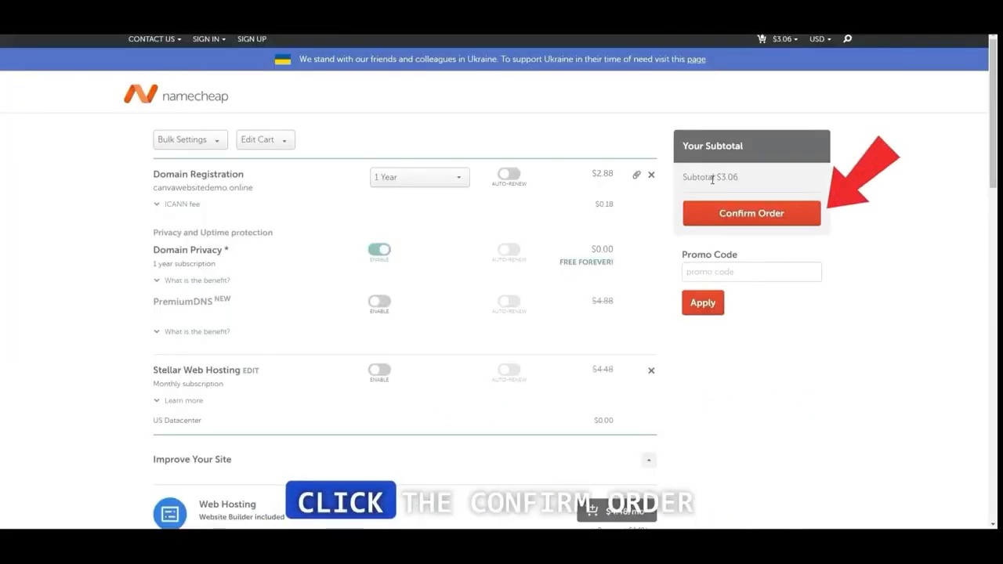
# Confirm the domain order and start creating a new account by entering the username
pyautogui.click(782, 209)
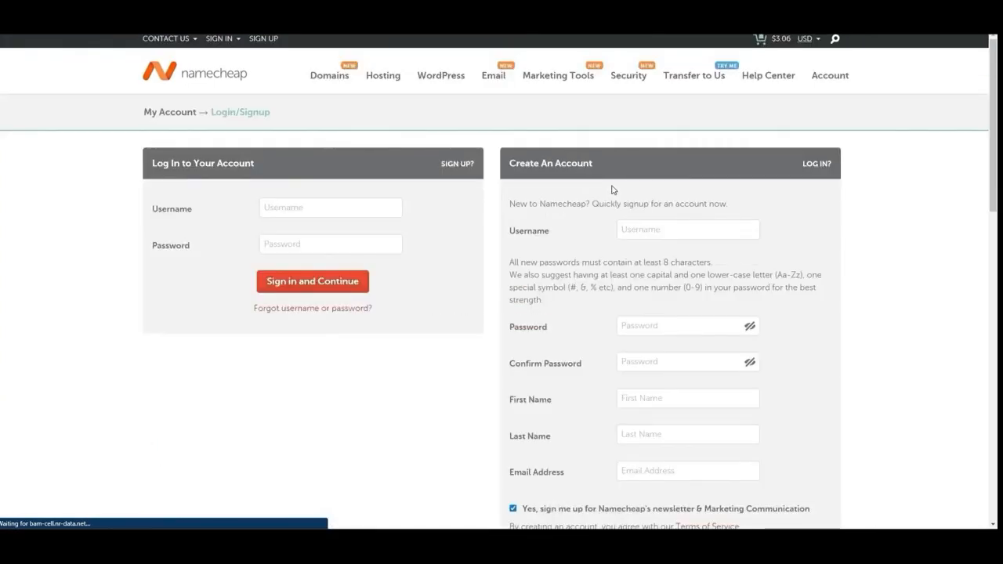
pyautogui.click(659, 229)
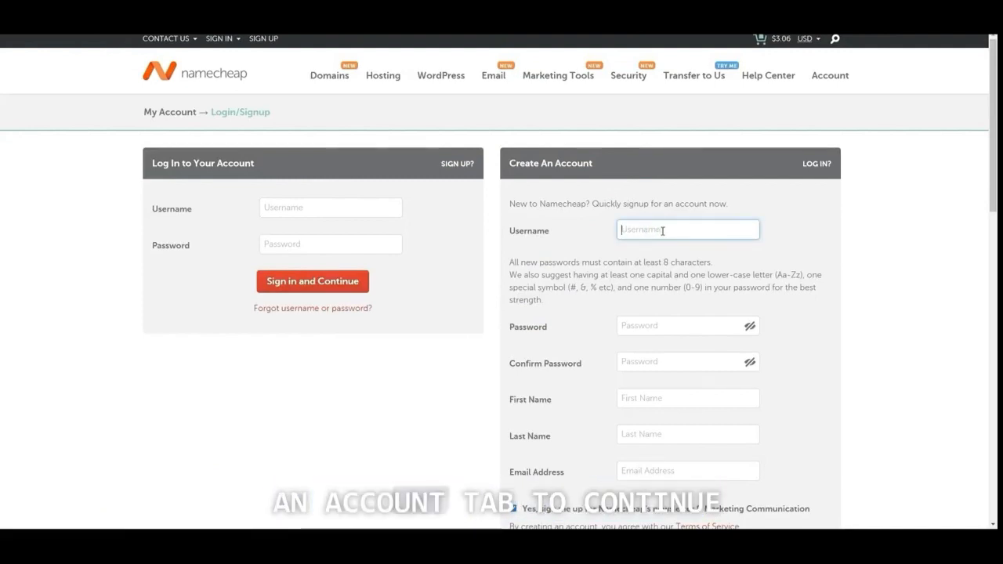
pyautogui.write('a')
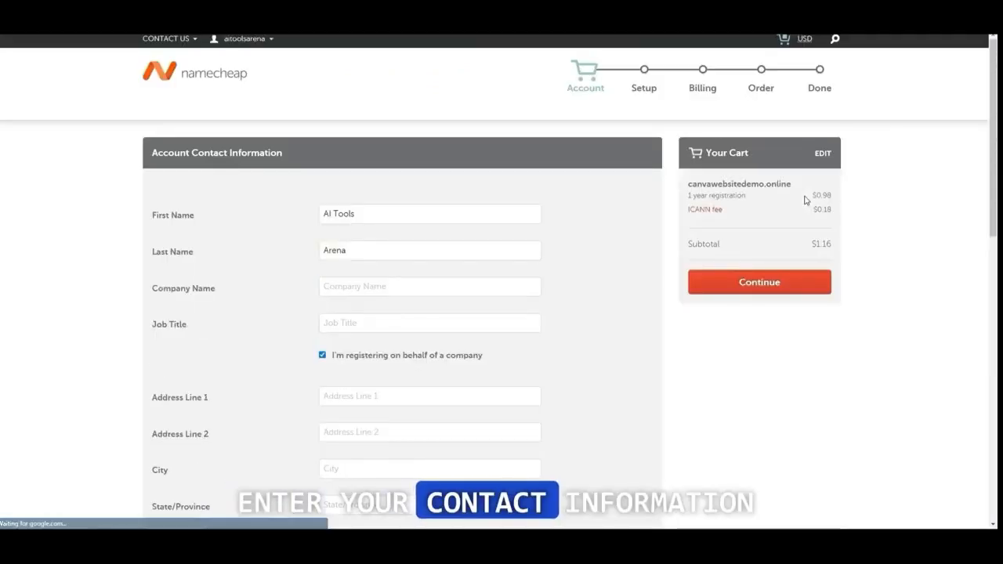
# Turn off registering on behalf of a company and look over the remaining account contact fields
pyautogui.click(322, 355)
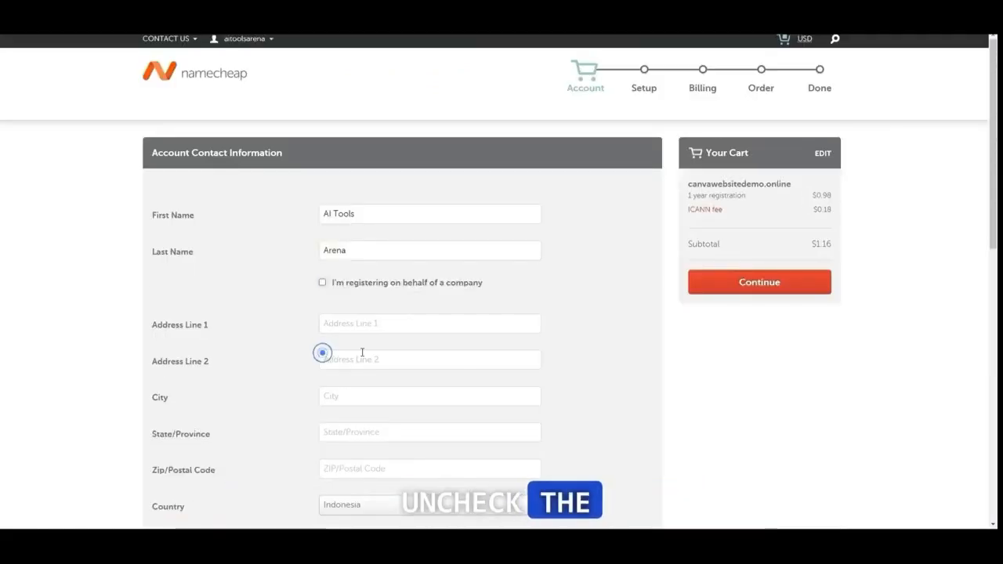
pyautogui.scroll(-6, 565, 321)
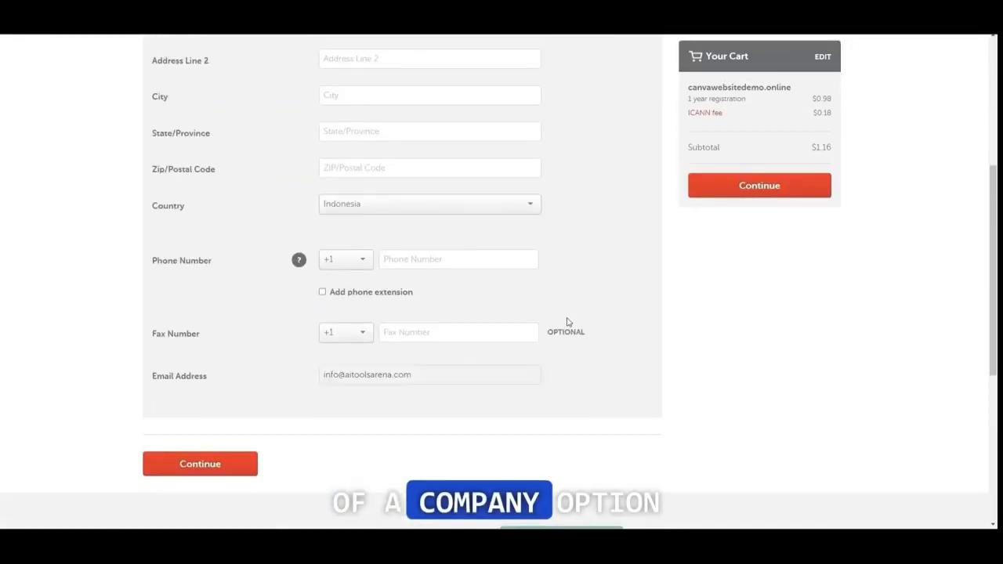
pyautogui.scroll(6, 667, 346)
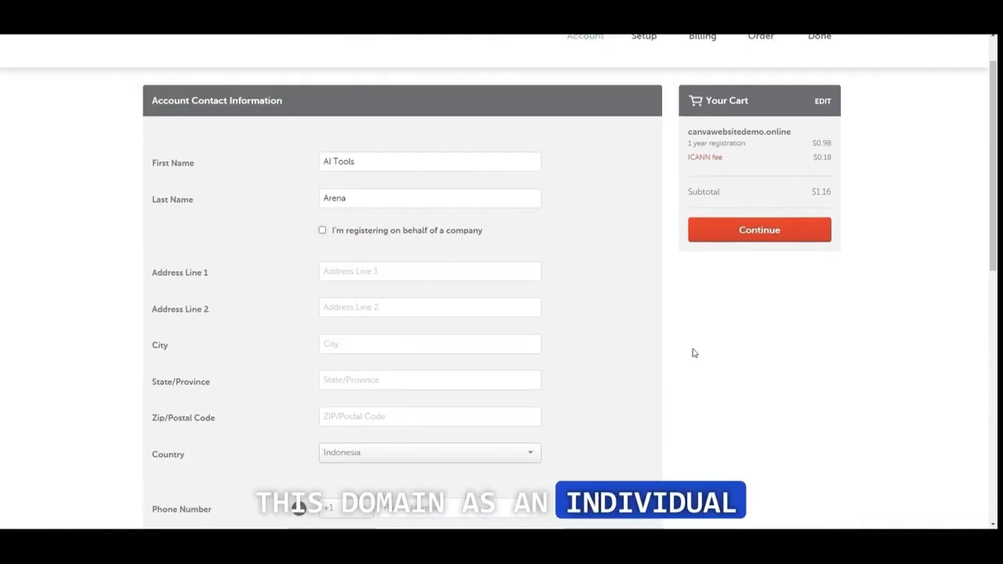
pyautogui.scroll(-4, 693, 354)
pyautogui.scroll(4, 728, 352)
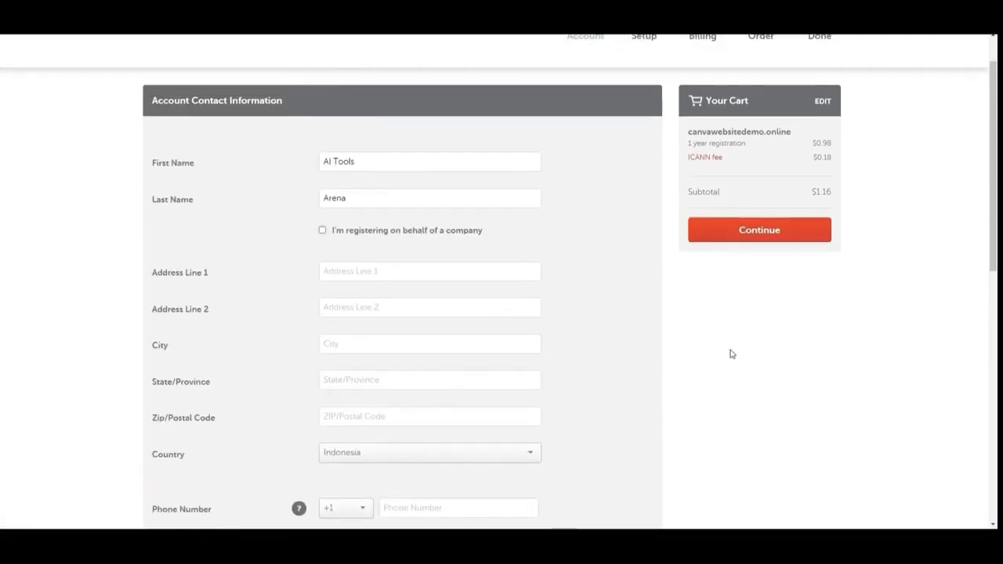
pyautogui.scroll(-6, 741, 313)
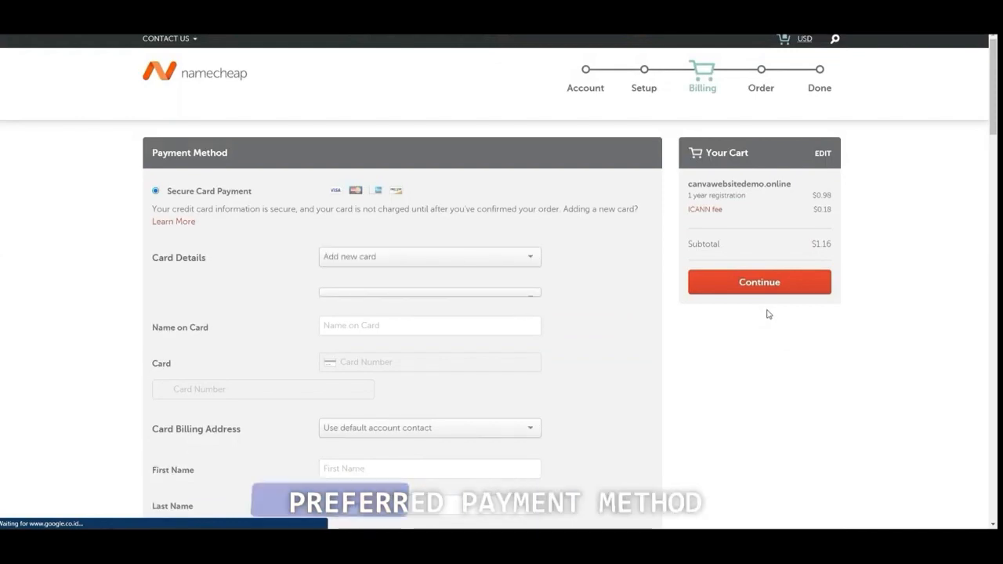
# Choose PayPal as the payment method for the domain order and continue to the order review
pyautogui.scroll(-2, 717, 374)
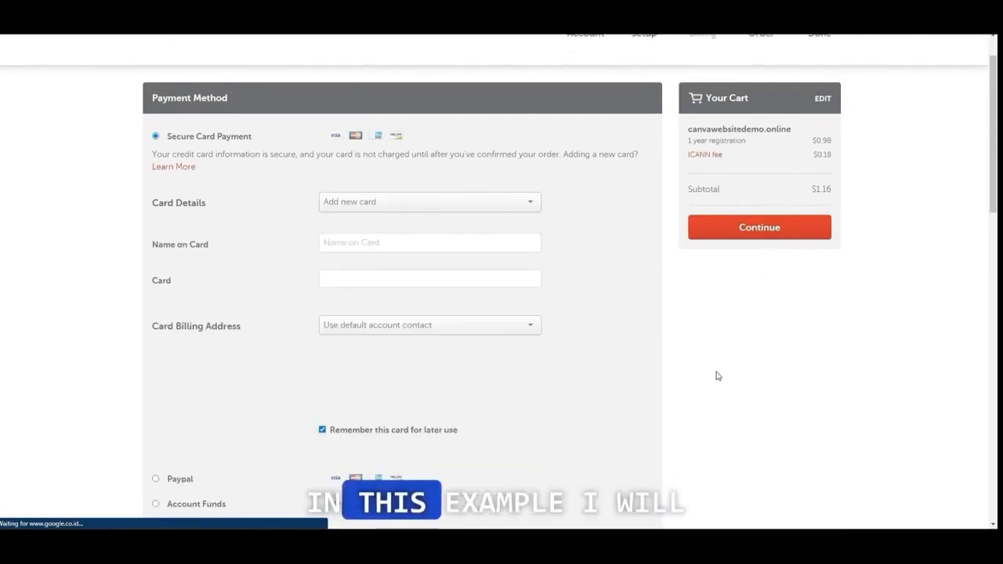
pyautogui.scroll(-1, 716, 376)
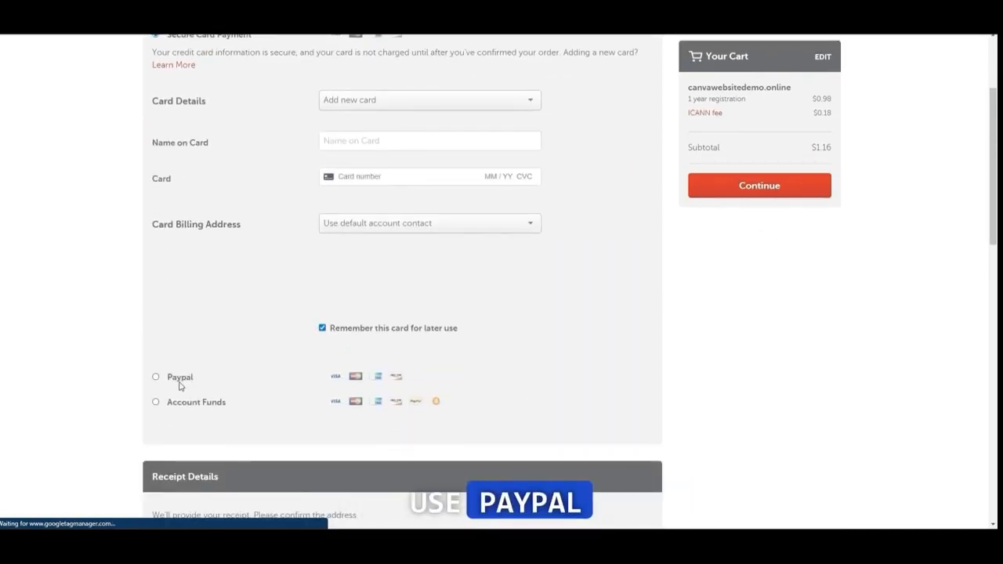
pyautogui.click(178, 381)
pyautogui.scroll(3, 553, 376)
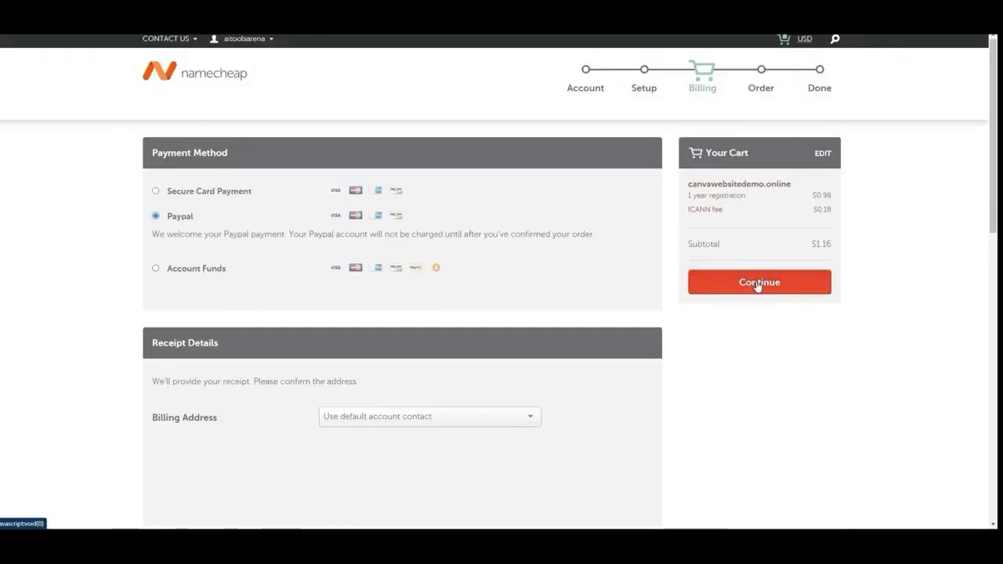
pyautogui.click(758, 284)
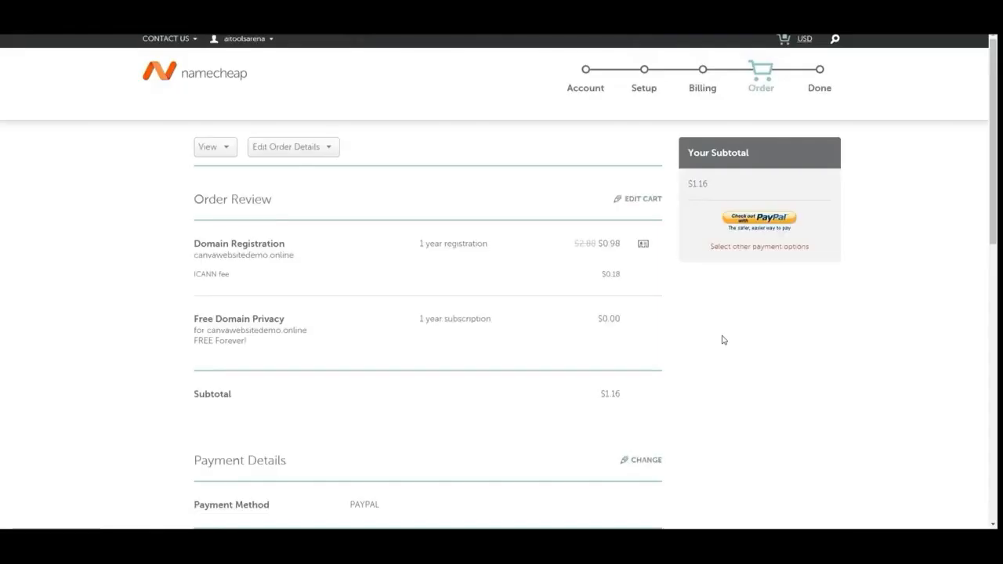
# Accept the contact-details confirmation agreement for the PayPal checkout and open the management page for canvawebsitedemo.online
pyautogui.click(756, 220)
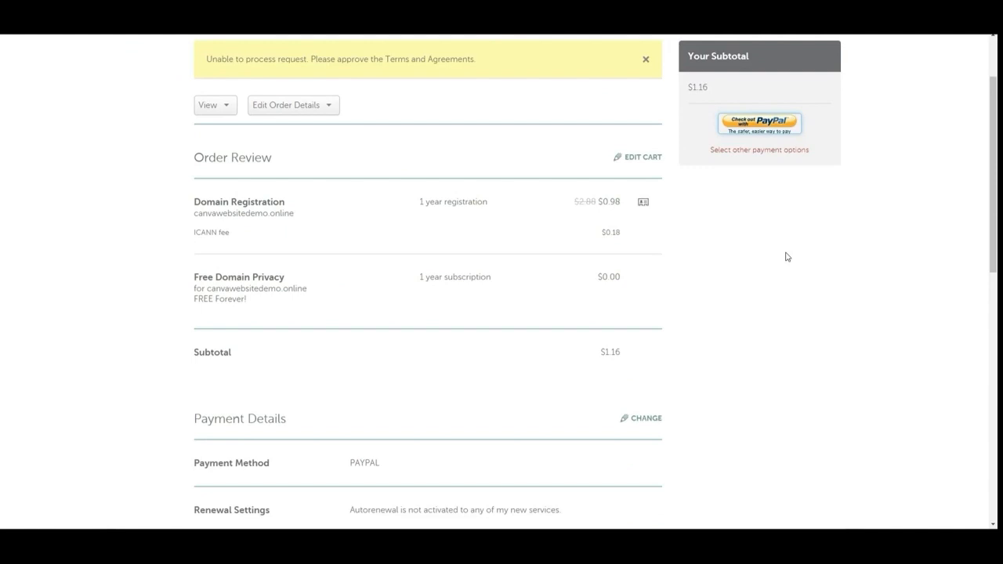
pyautogui.scroll(2, 780, 260)
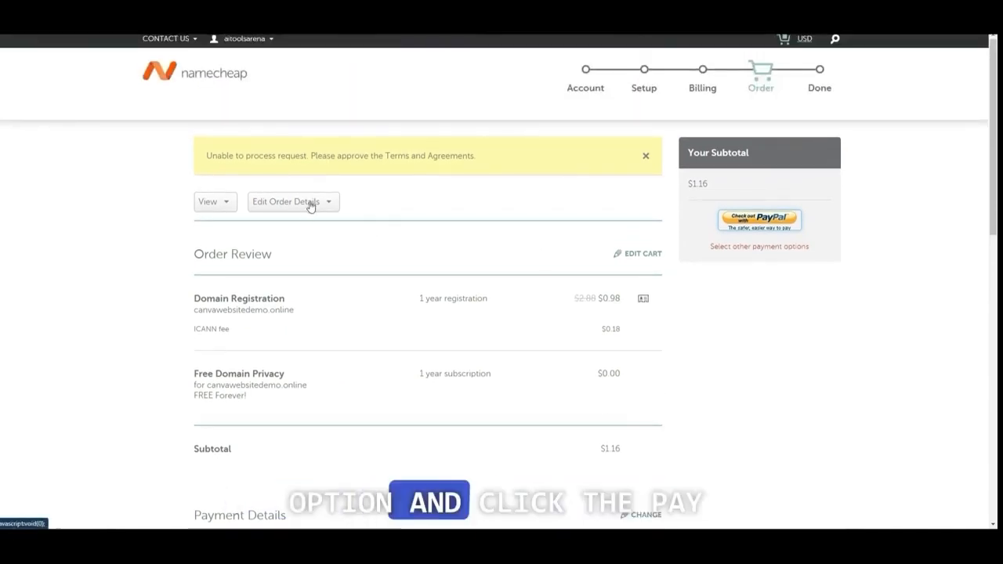
pyautogui.scroll(-7, 290, 211)
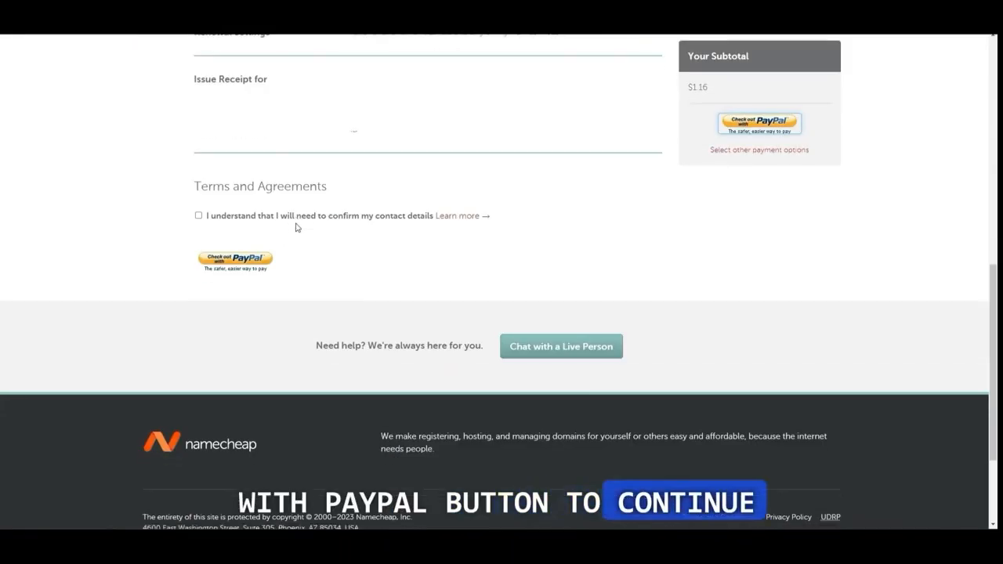
pyautogui.click(198, 215)
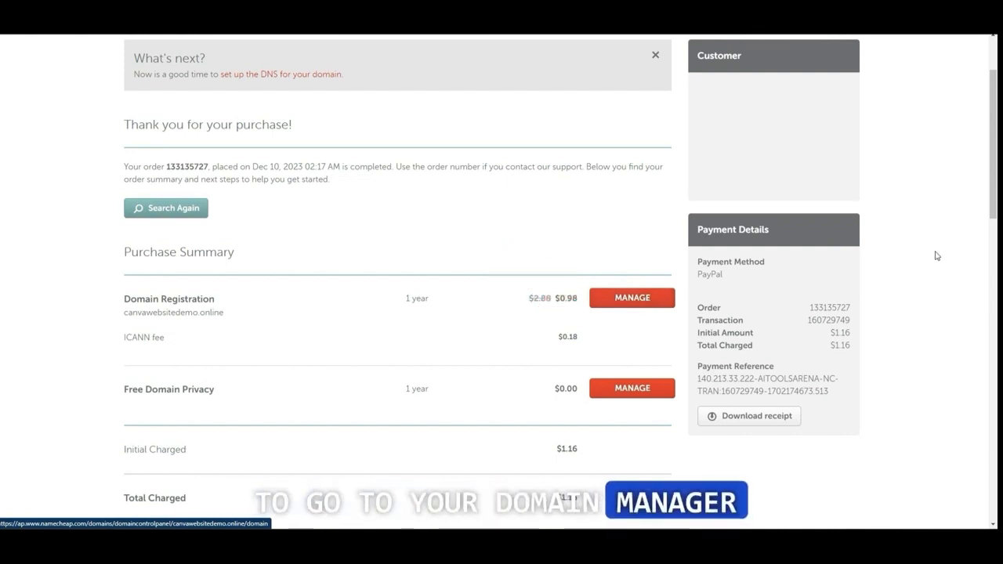
pyautogui.click(634, 302)
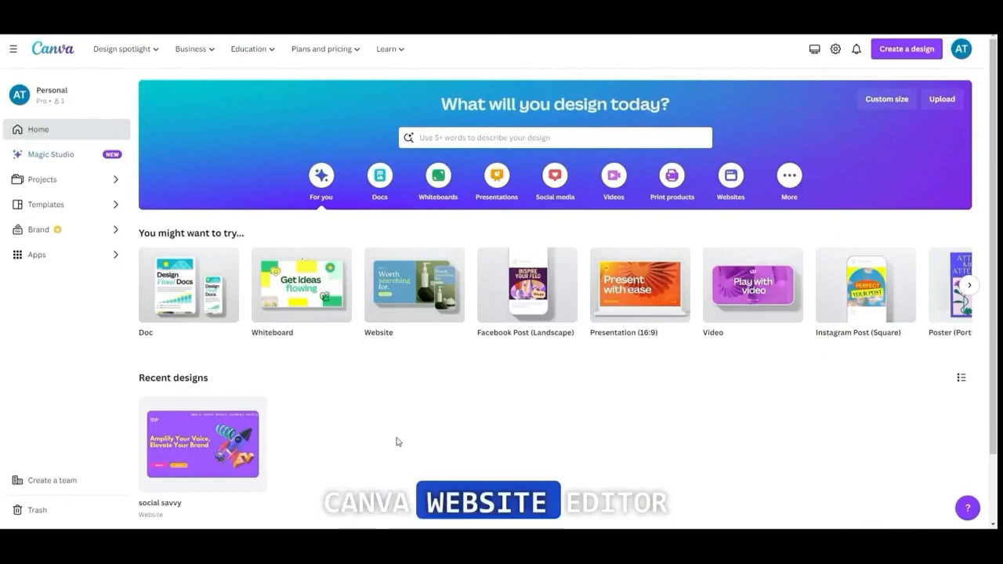
# In Canva, open the social savvy website's publish settings and choose to use the existing domain canvawebsitedemo.online
pyautogui.click(202, 443)
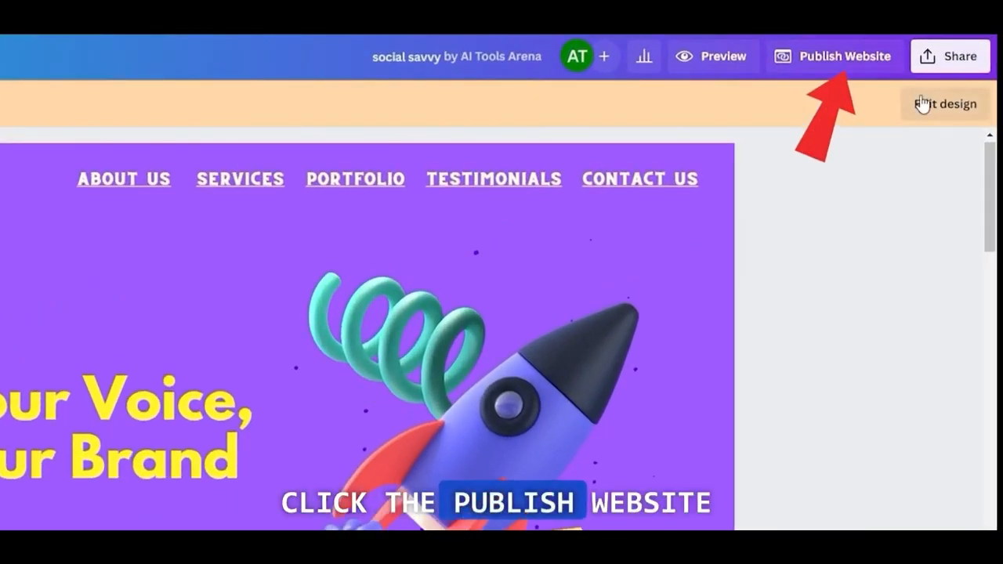
pyautogui.click(832, 58)
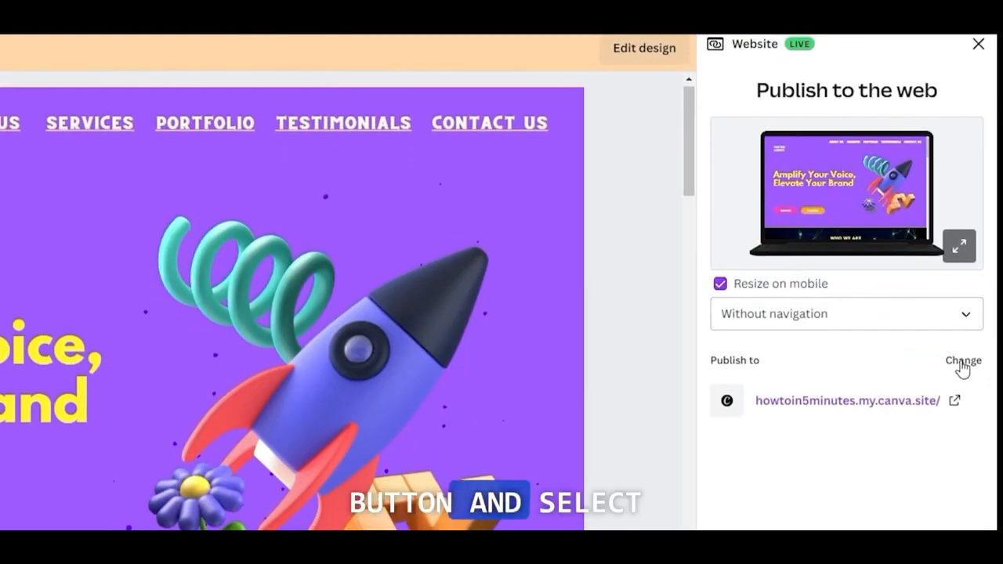
pyautogui.click(962, 363)
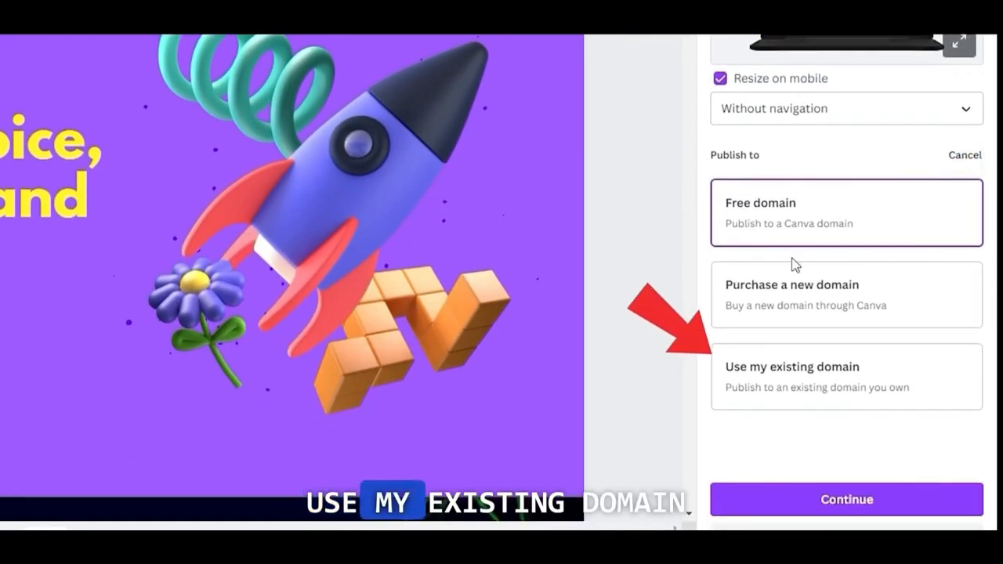
pyautogui.click(807, 374)
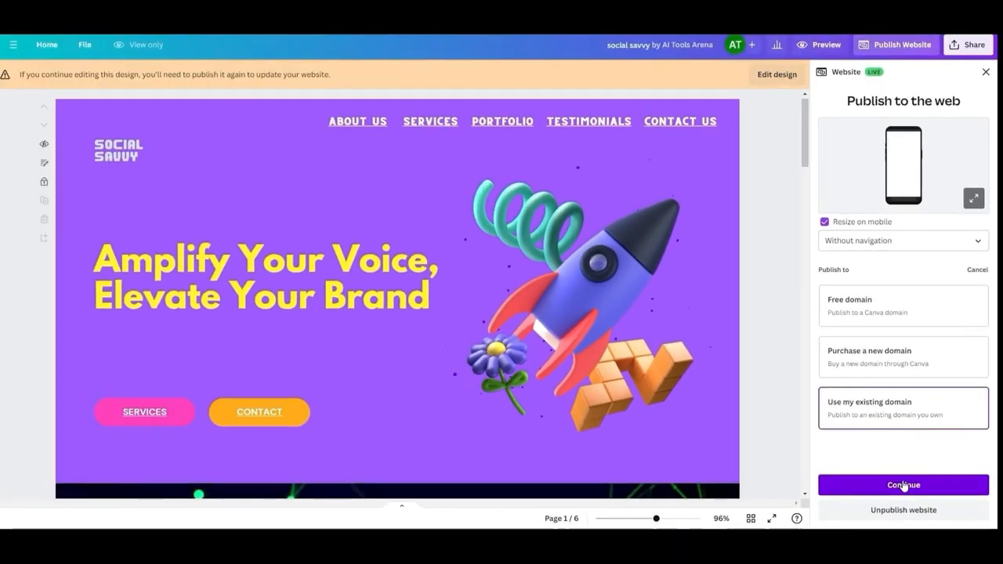
pyautogui.click(846, 500)
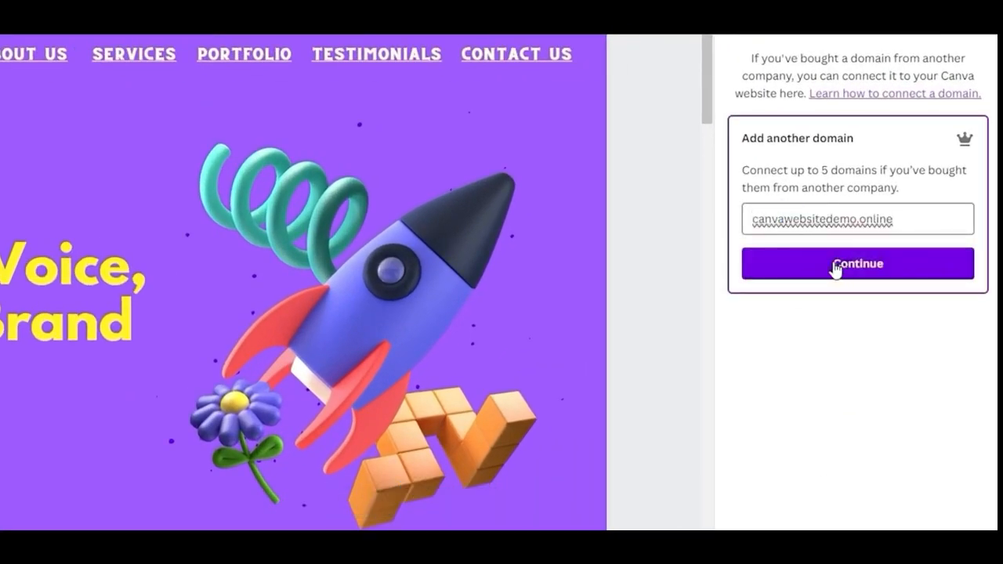
pyautogui.click(836, 265)
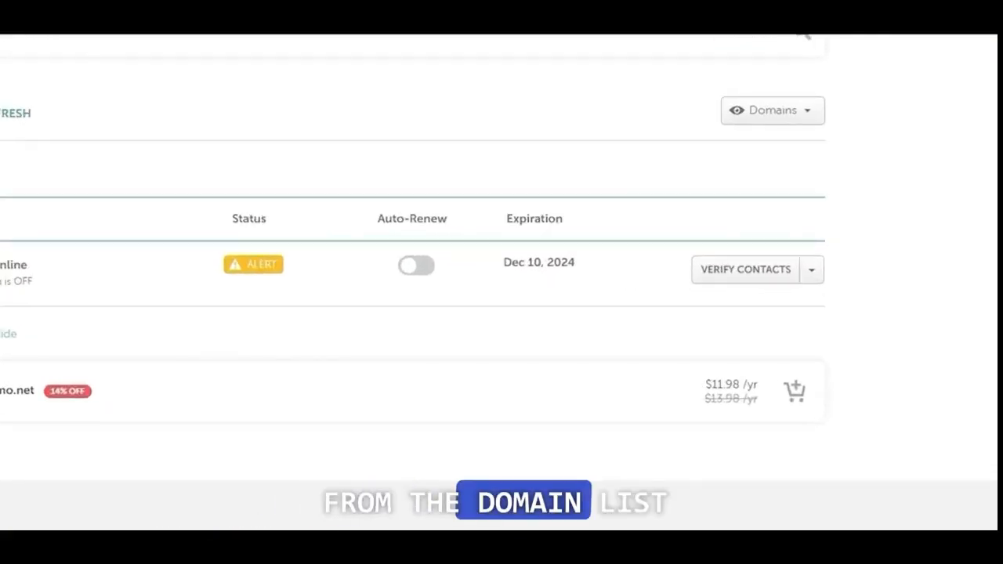
# Switch to Namecheap and open the advanced DNS settings of canvawebsitedemo.online
pyautogui.click(811, 269)
pyautogui.click(737, 297)
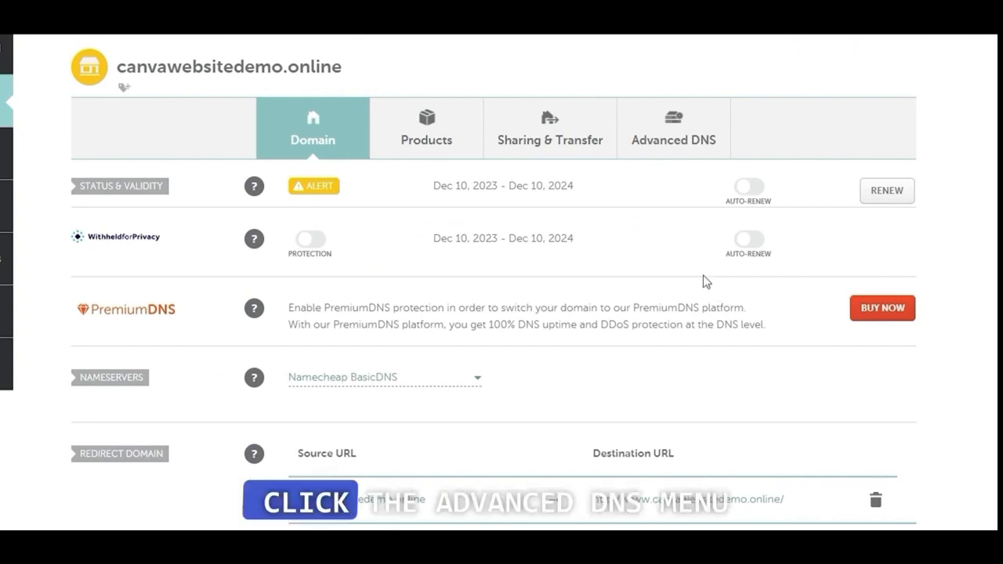
pyautogui.click(672, 142)
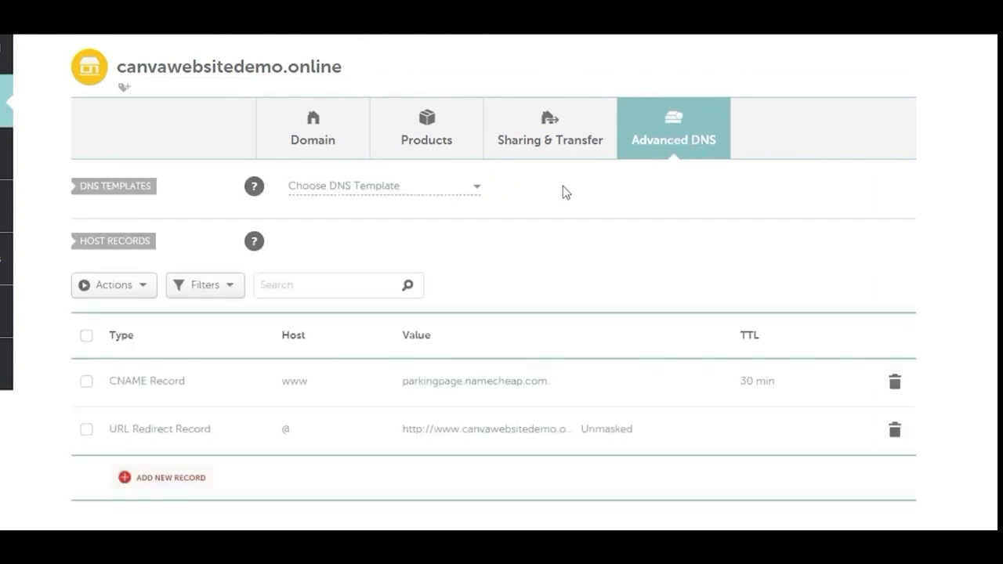
# Add a new TXT host record and paste _canva-domain-verify as its host
pyautogui.scroll(-3, 393, 242)
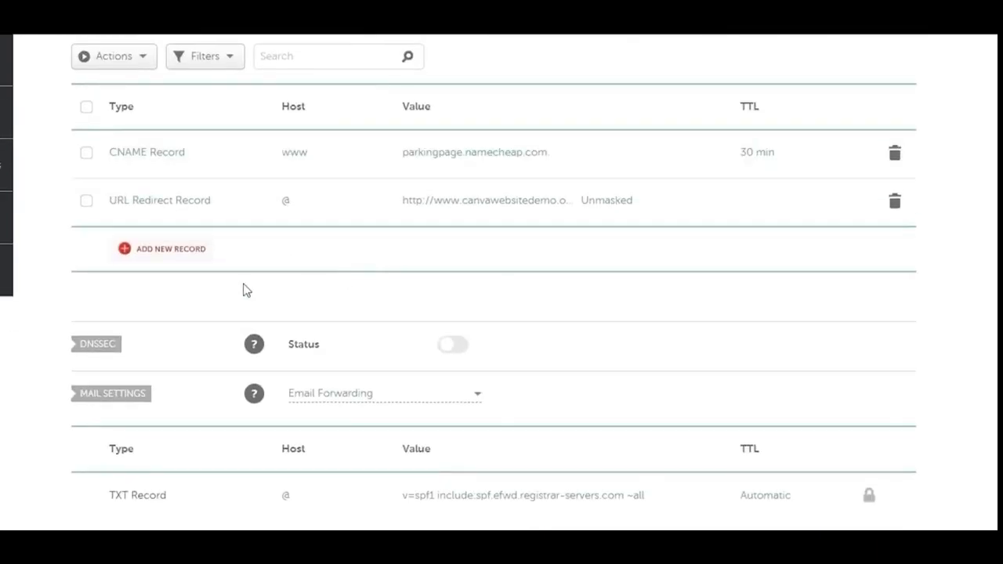
pyautogui.click(171, 250)
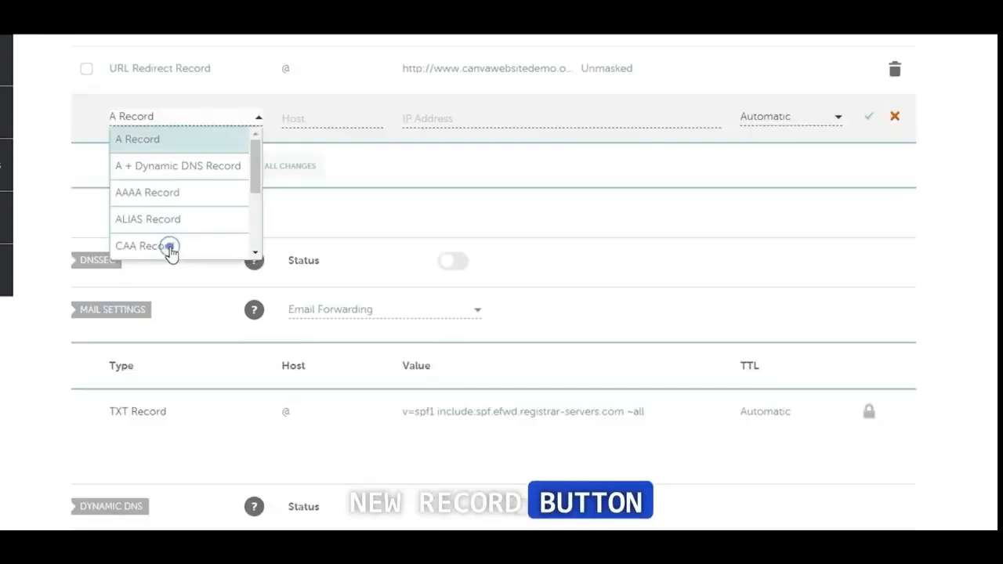
pyautogui.moveTo(256, 157); pyautogui.dragTo(261, 235)
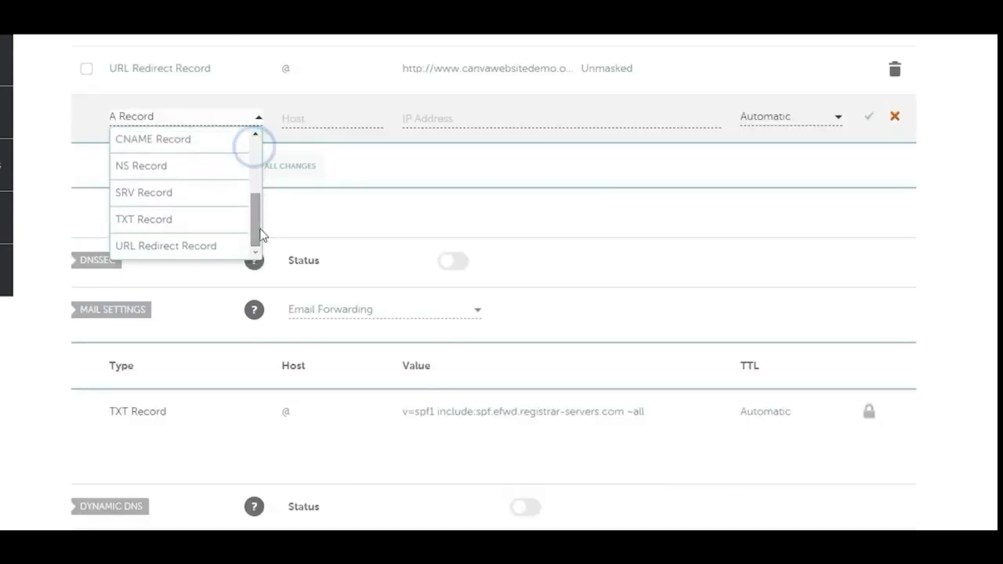
pyautogui.click(162, 220)
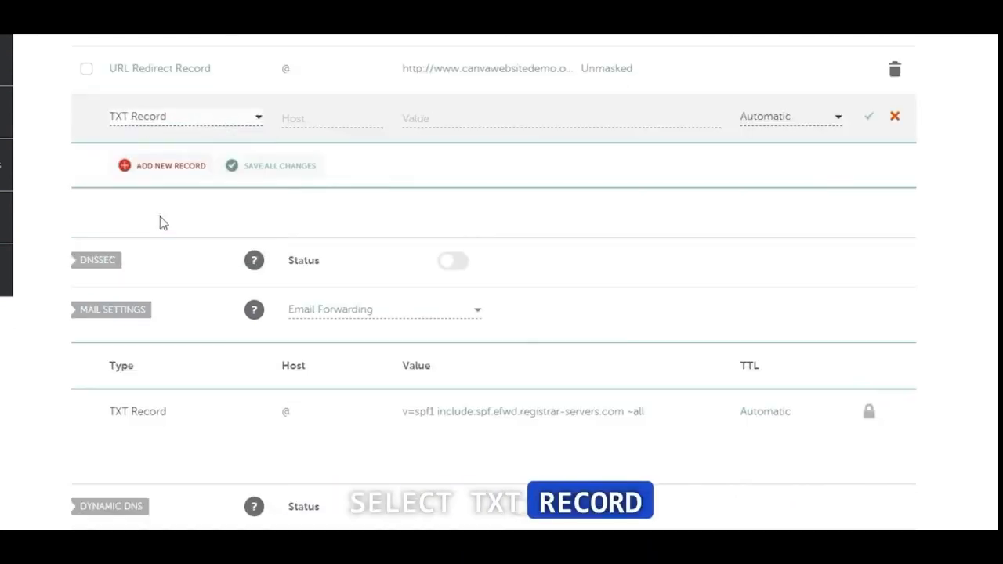
pyautogui.click(300, 119)
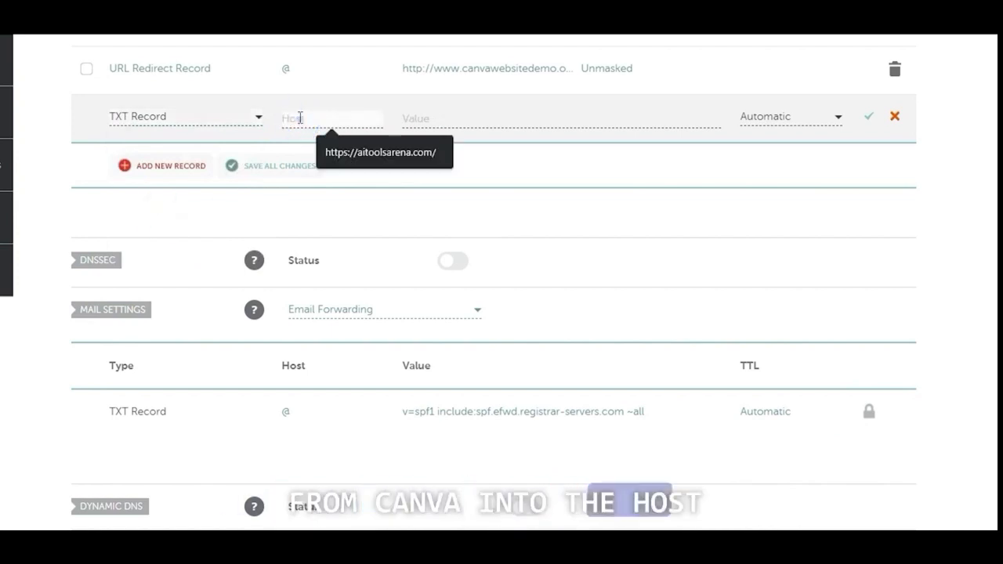
pyautogui.rightClick(300, 118)
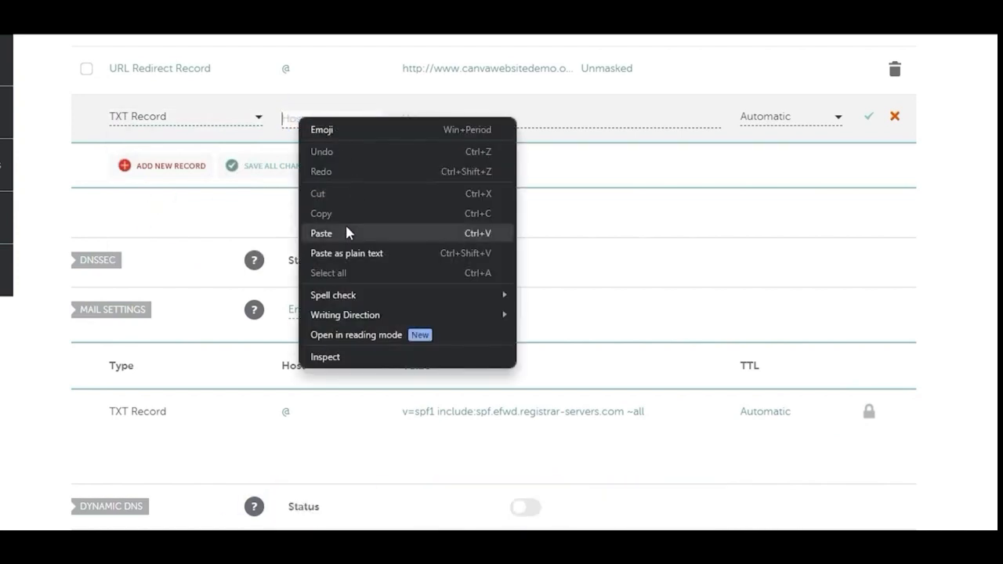
pyautogui.click(321, 233)
# Copy the domain verification value from Canva into the TXT record, save it in Namecheap, and mark the TXT record as added in Canva
pyautogui.click(445, 119)
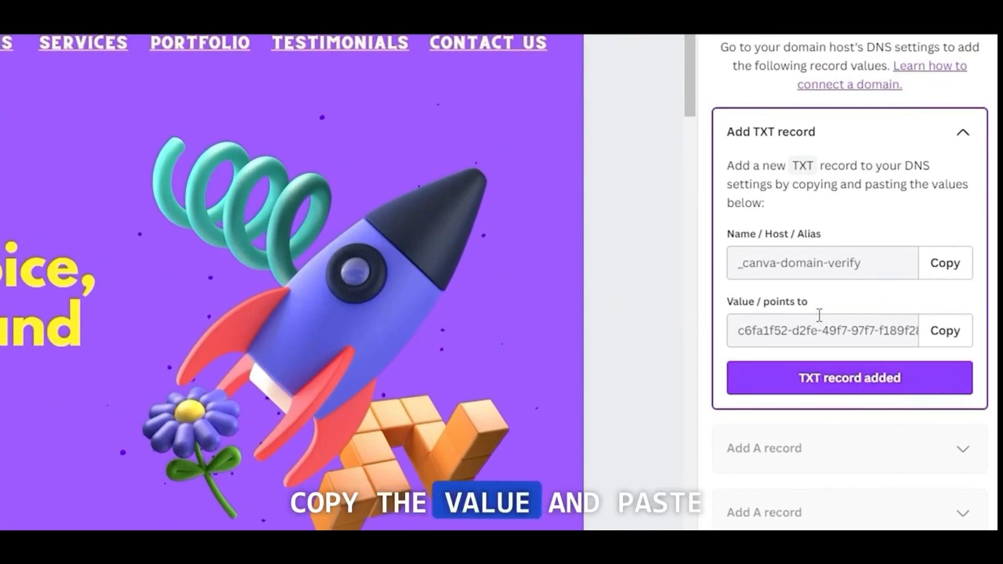
pyautogui.click(940, 331)
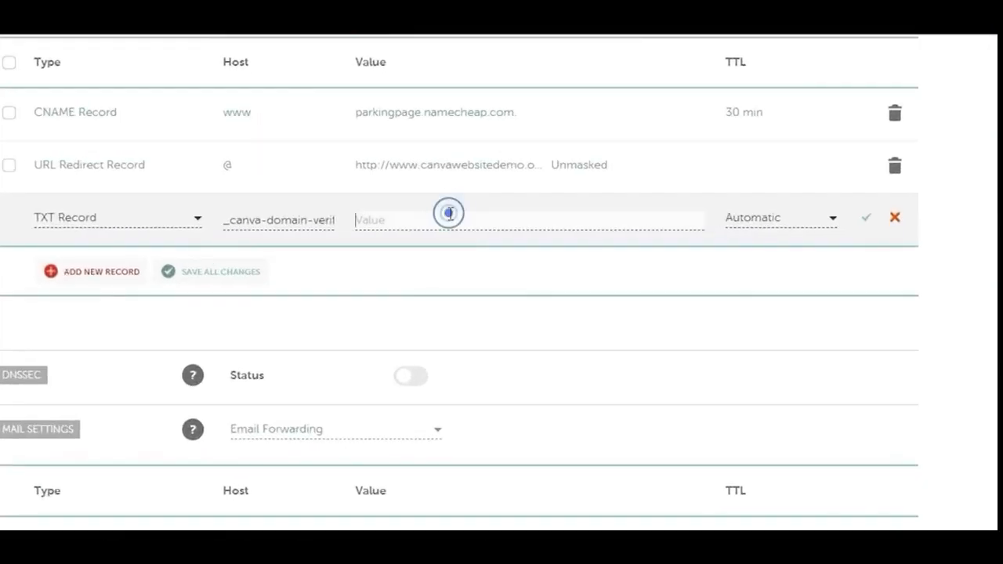
pyautogui.rightClick(458, 222)
pyautogui.click(472, 339)
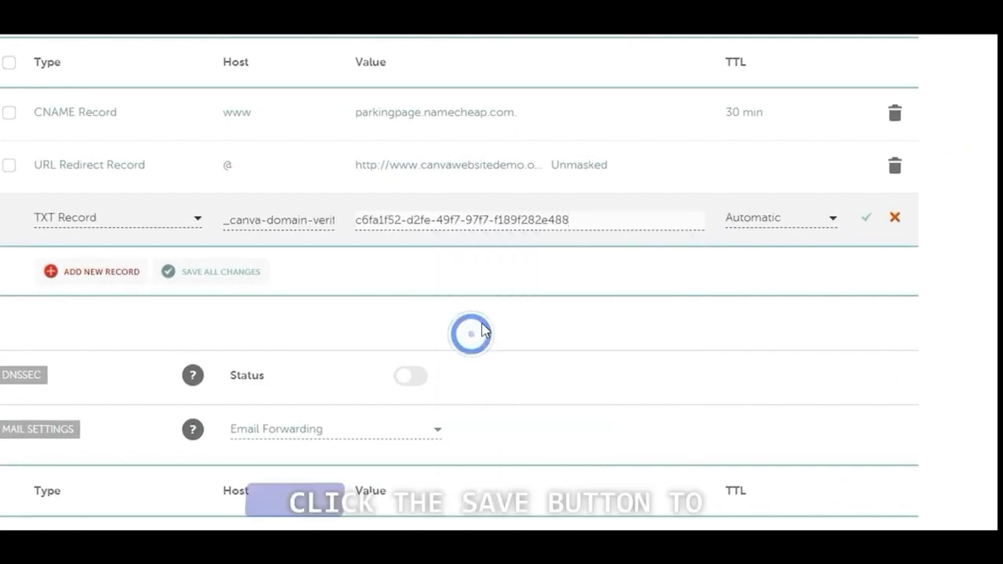
pyautogui.click(866, 218)
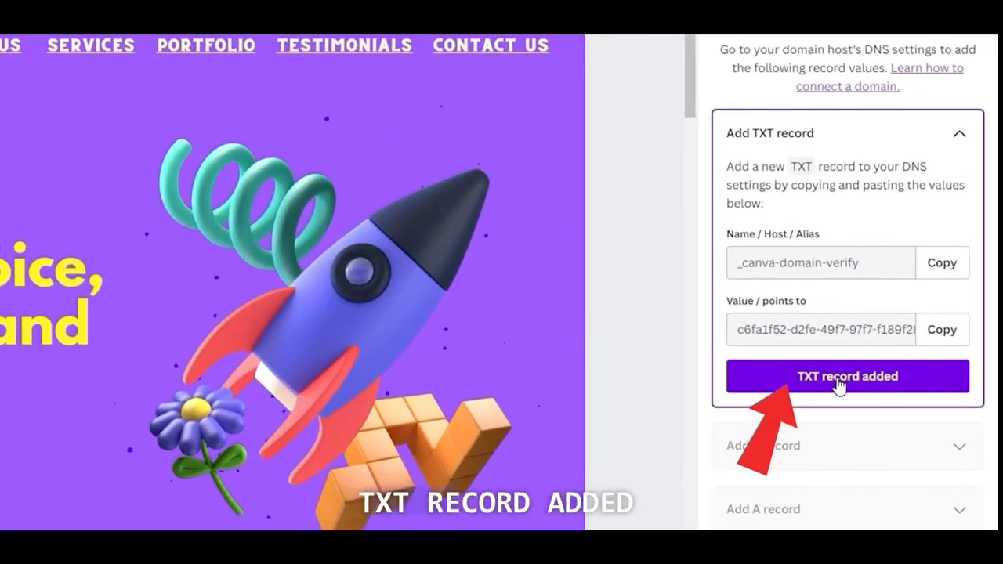
pyautogui.click(839, 381)
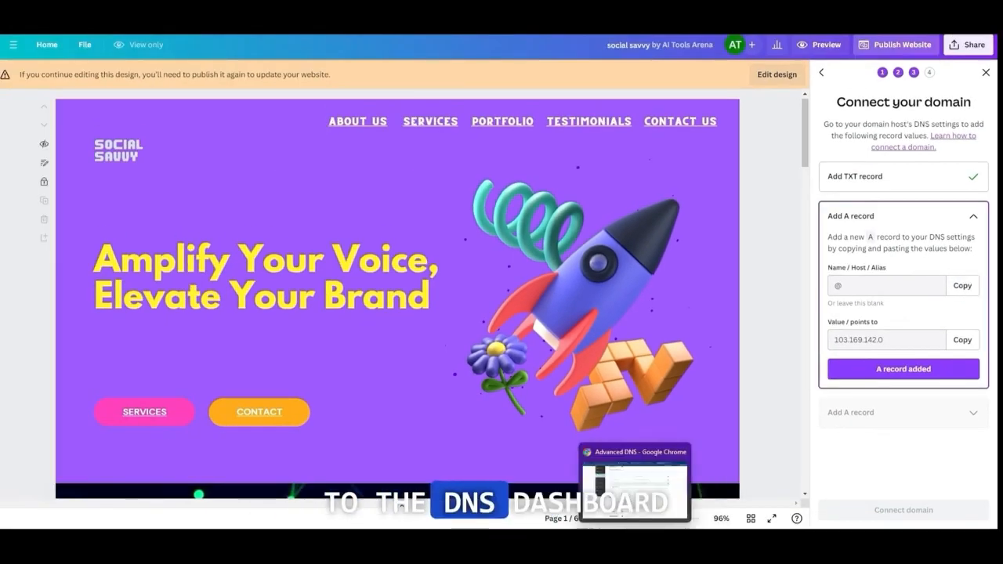
# Return to the Namecheap DNS settings and add a new A record with @ as its host
pyautogui.click(637, 479)
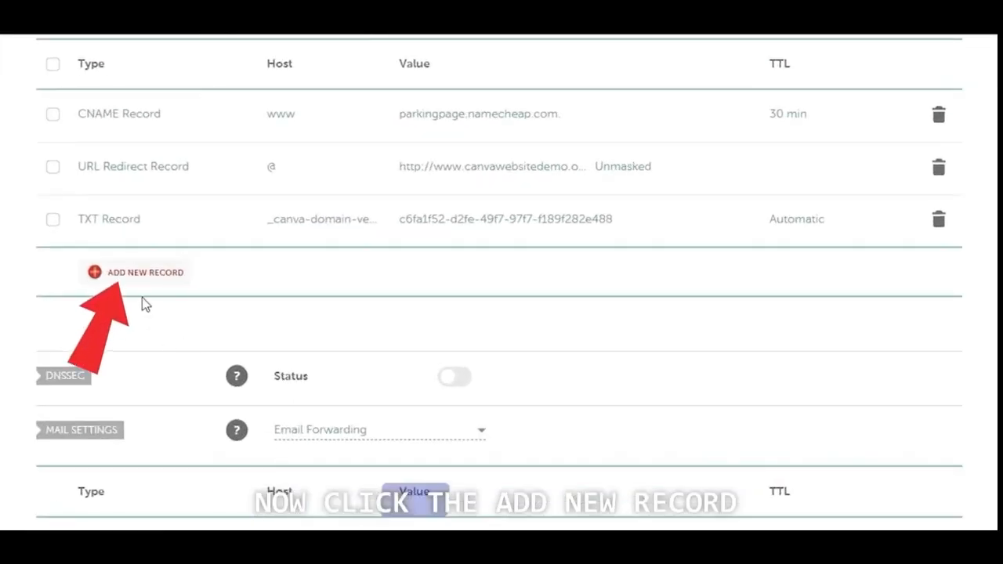
pyautogui.click(138, 276)
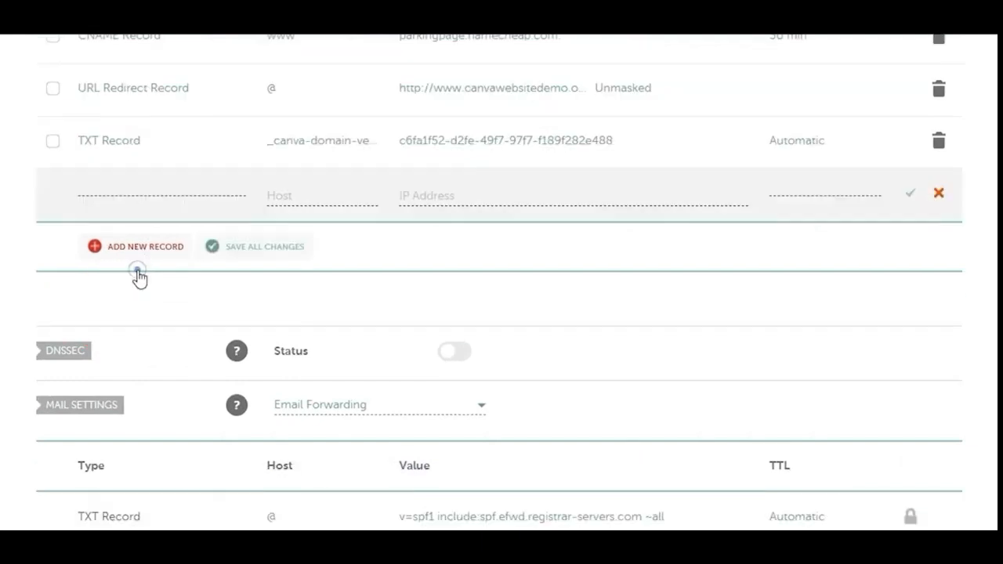
pyautogui.click(130, 219)
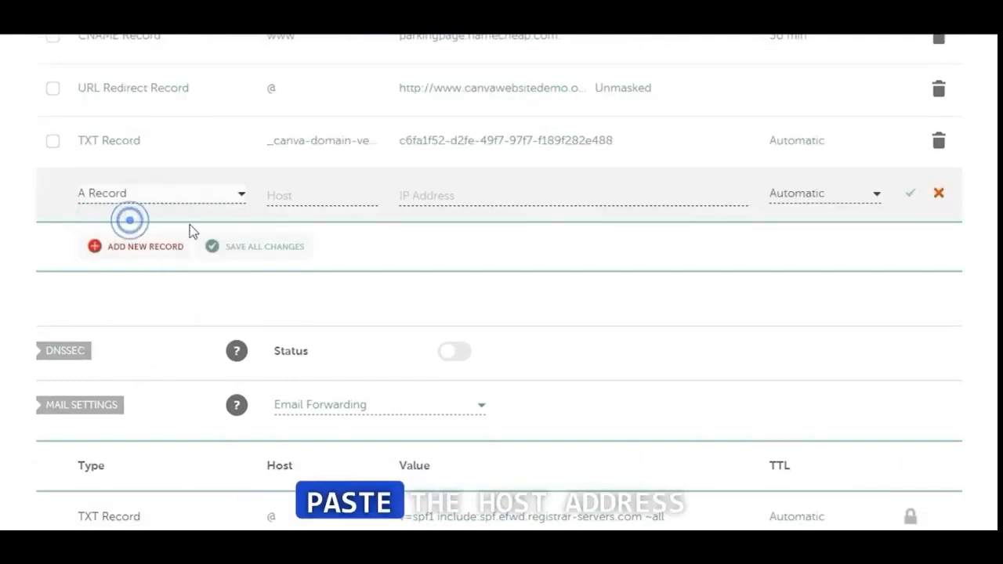
pyautogui.click(296, 197)
pyautogui.rightClick(296, 197)
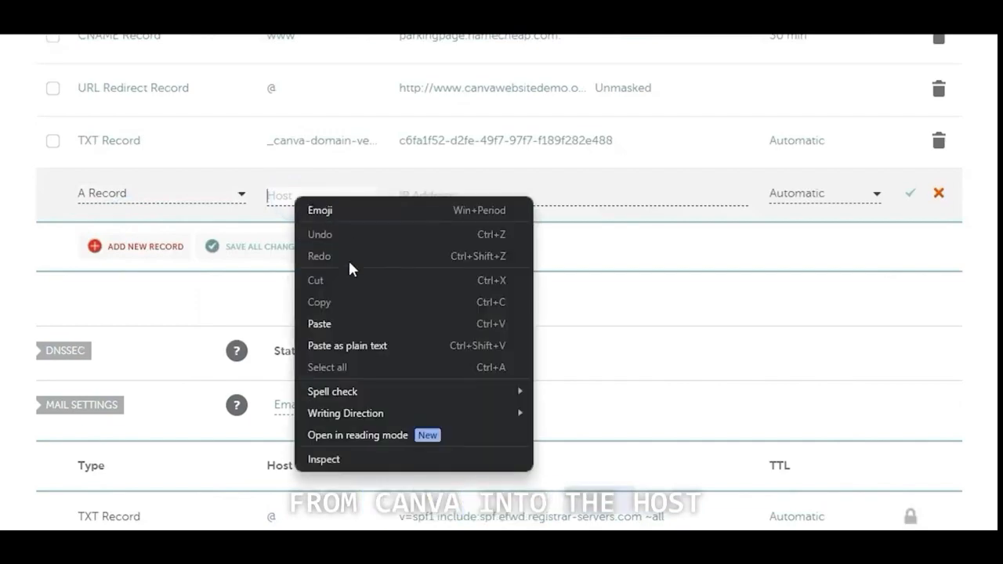
pyautogui.click(343, 323)
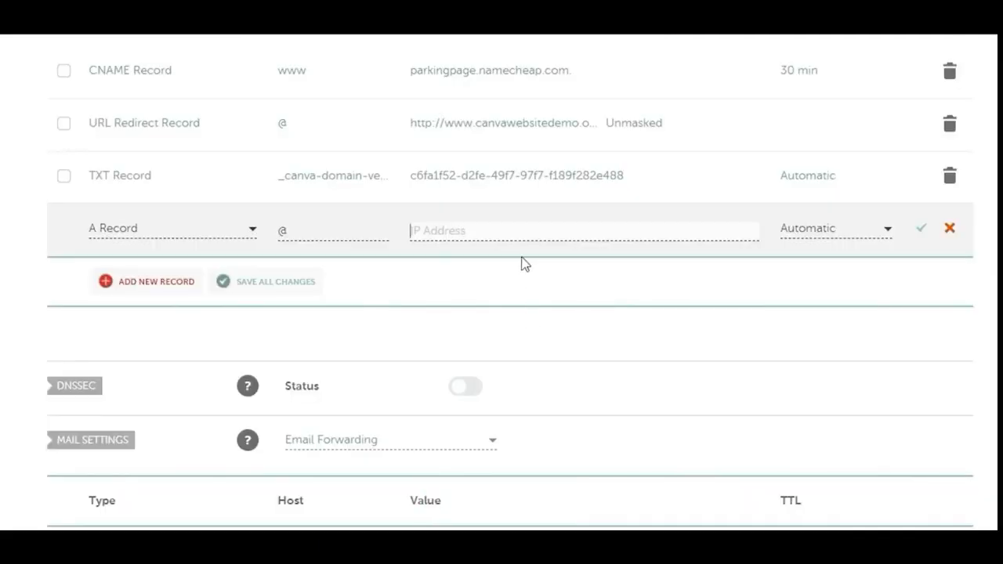
# Set the @ record's IP address to 103.169.142.0, save it, and mark the first A record as added in Canva
pyautogui.rightClick(525, 231)
pyautogui.click(576, 357)
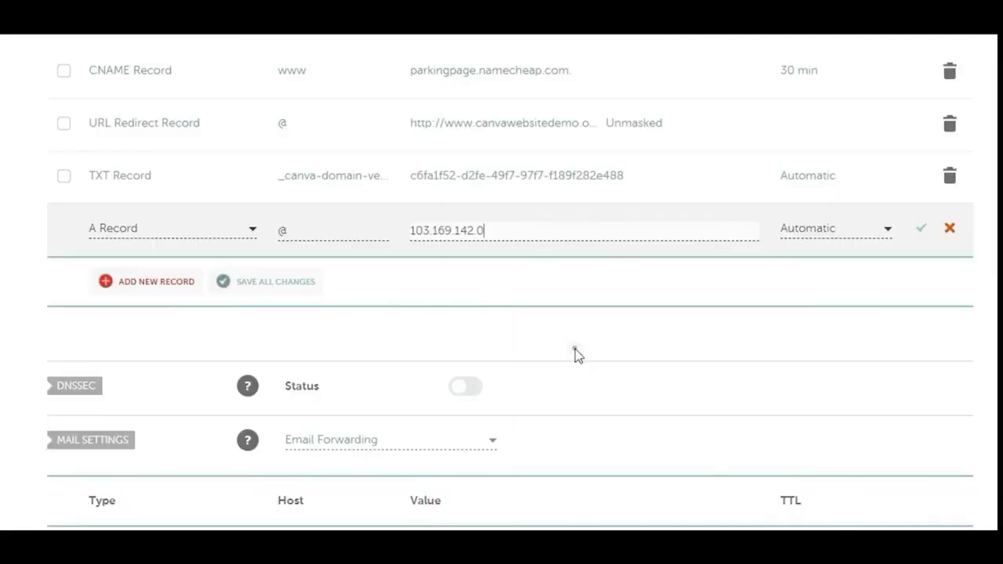
pyautogui.click(920, 230)
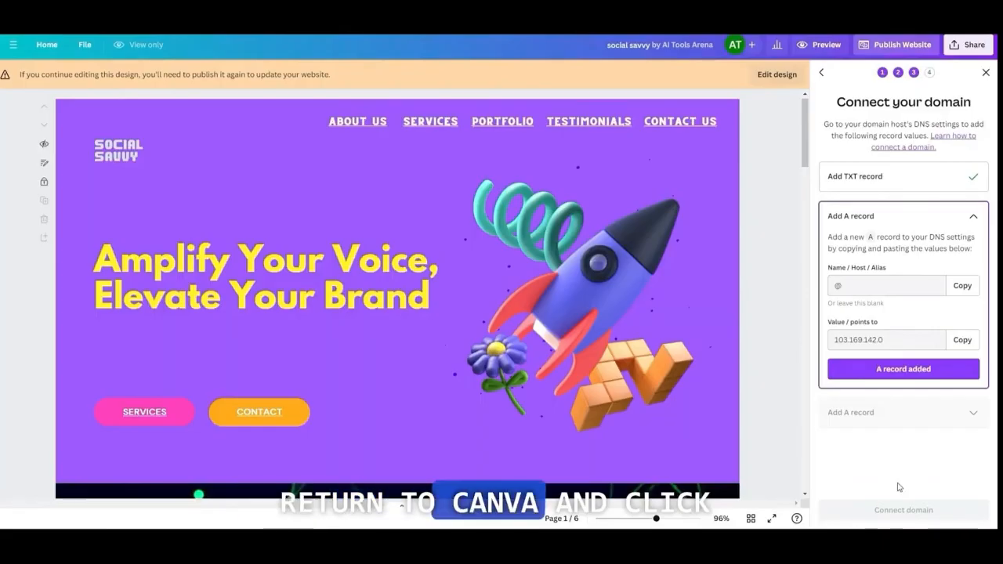
pyautogui.click(911, 376)
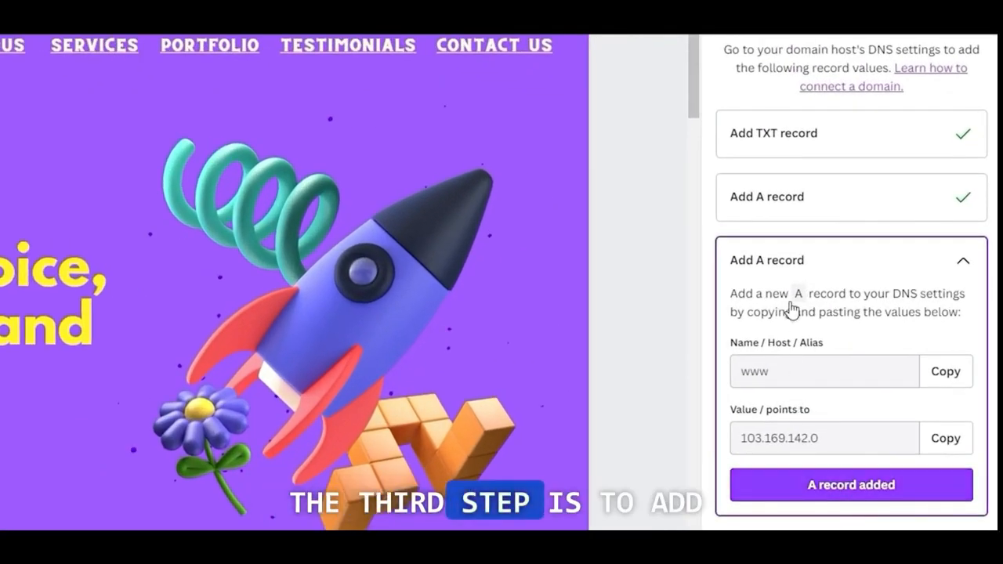
# Copy the second A record's host from Canva and add a new A record in Namecheap with www as its host
pyautogui.click(945, 373)
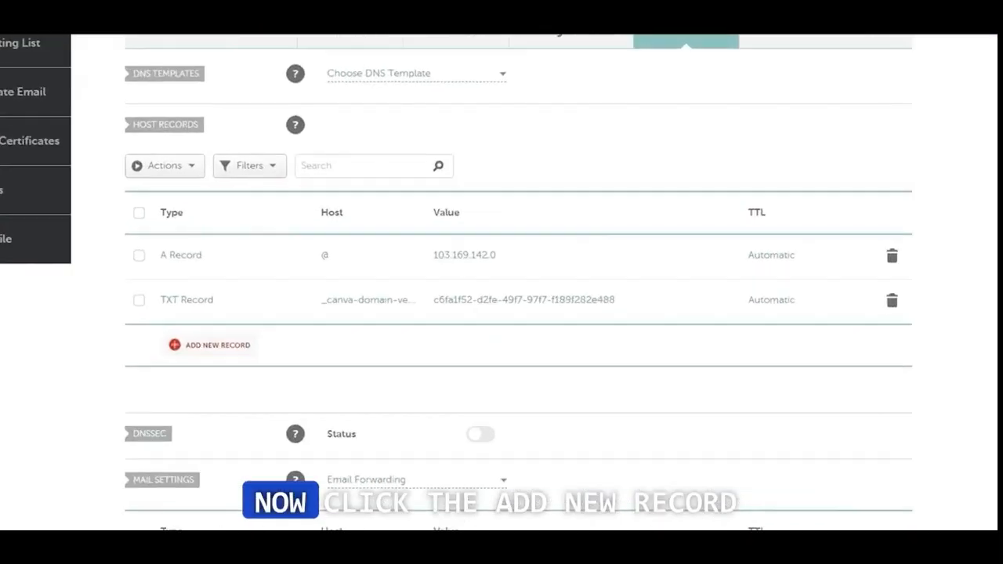
pyautogui.click(179, 372)
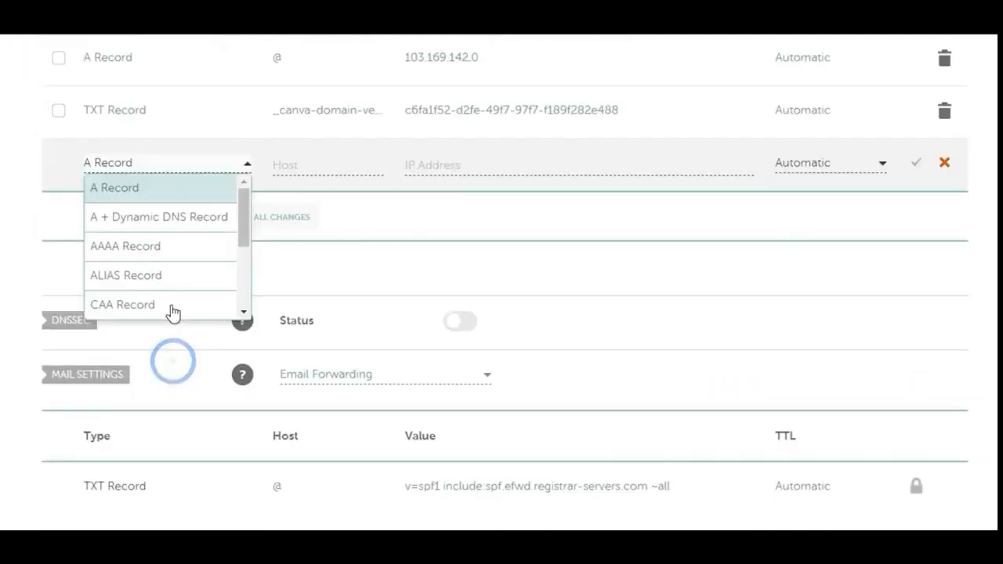
pyautogui.click(141, 191)
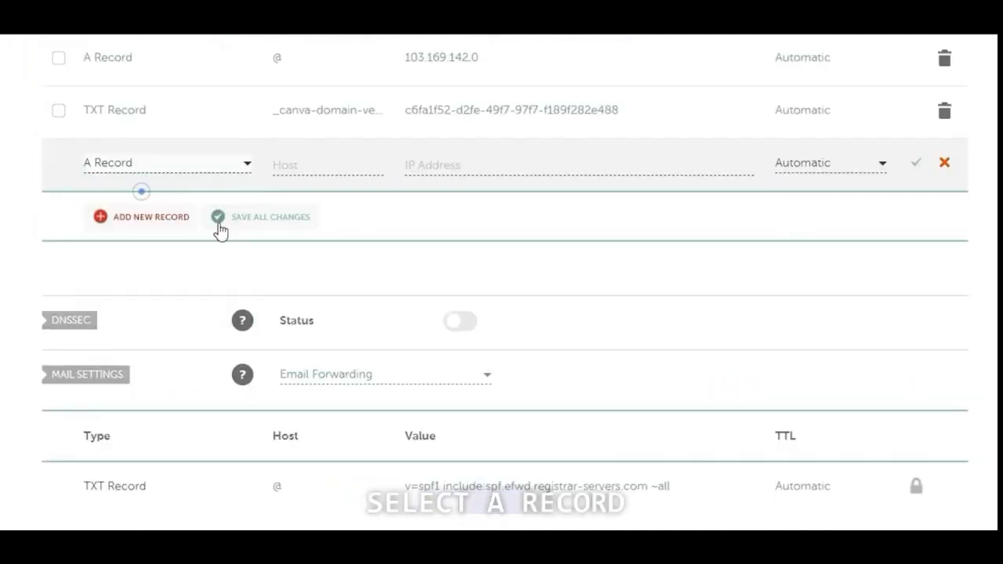
pyautogui.rightClick(300, 163)
pyautogui.click(342, 293)
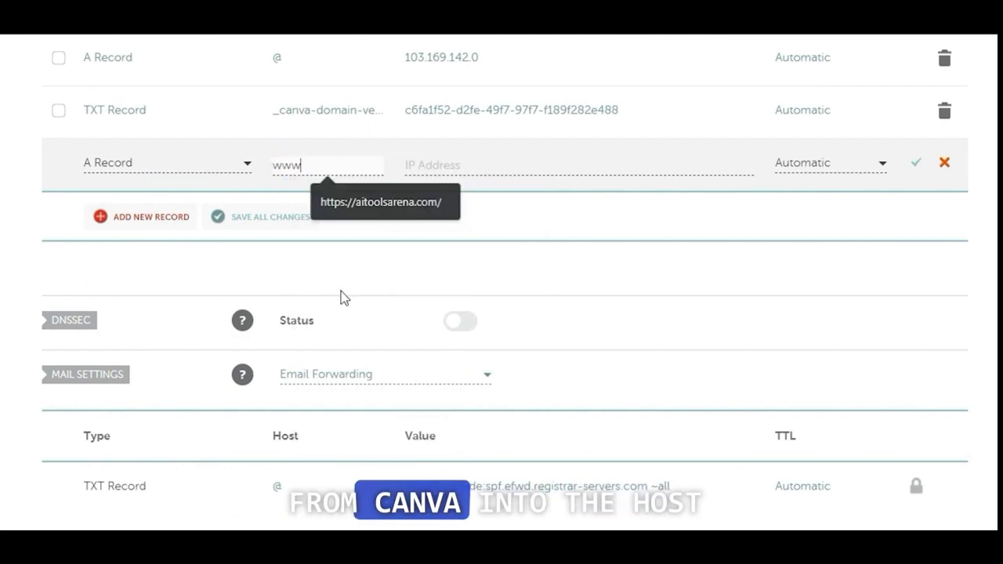
# Set the www record's IP address to 103.169.142.0 and save the record
pyautogui.click(455, 165)
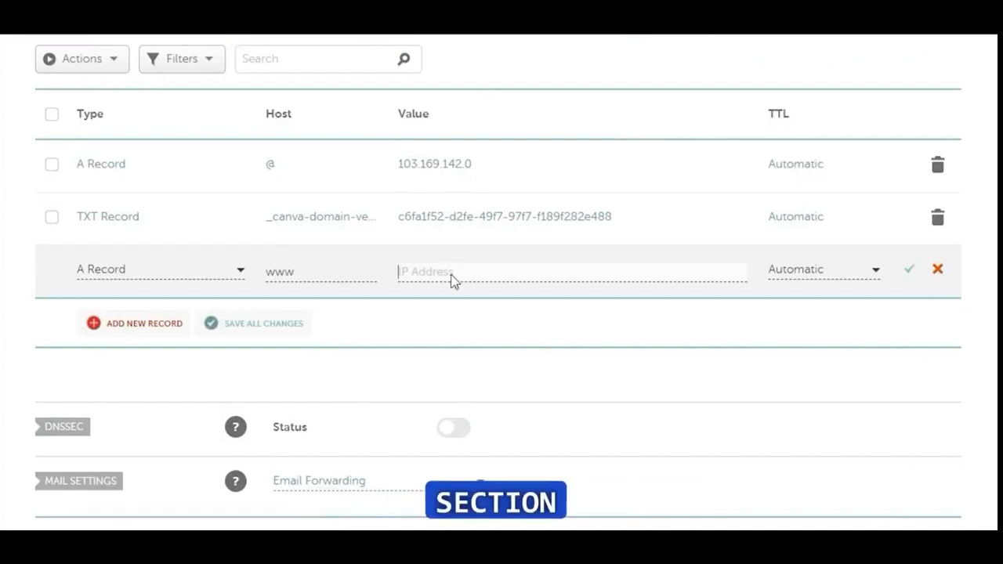
pyautogui.rightClick(452, 281)
pyautogui.click(504, 402)
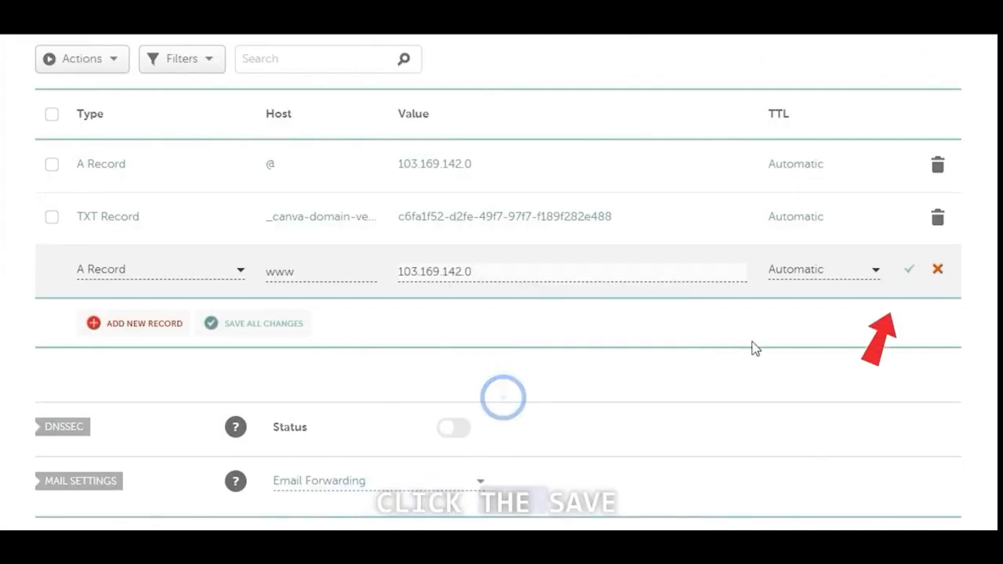
pyautogui.click(910, 268)
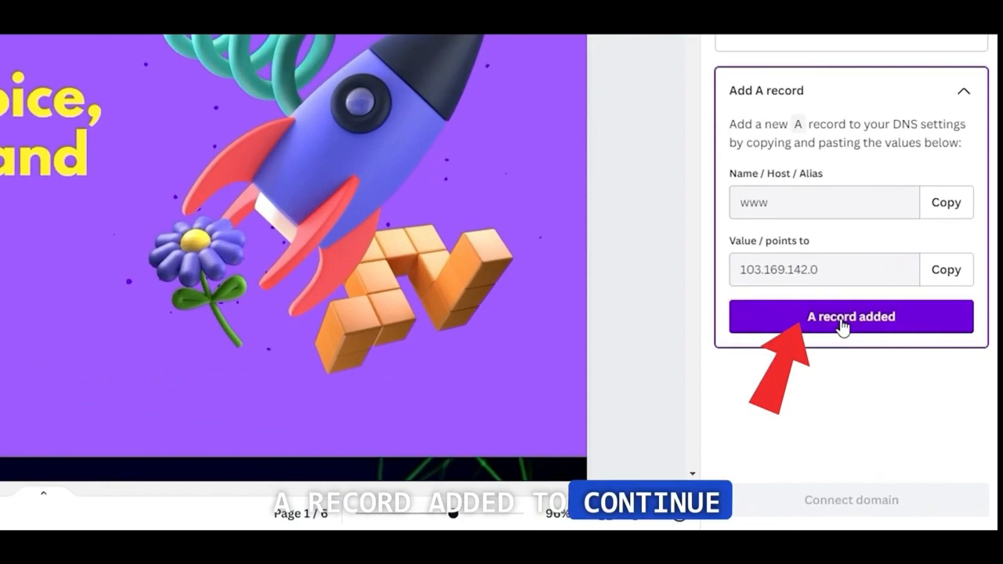
# Back in Canva, mark the www A record as added, connect the domain and publish the website
pyautogui.click(898, 399)
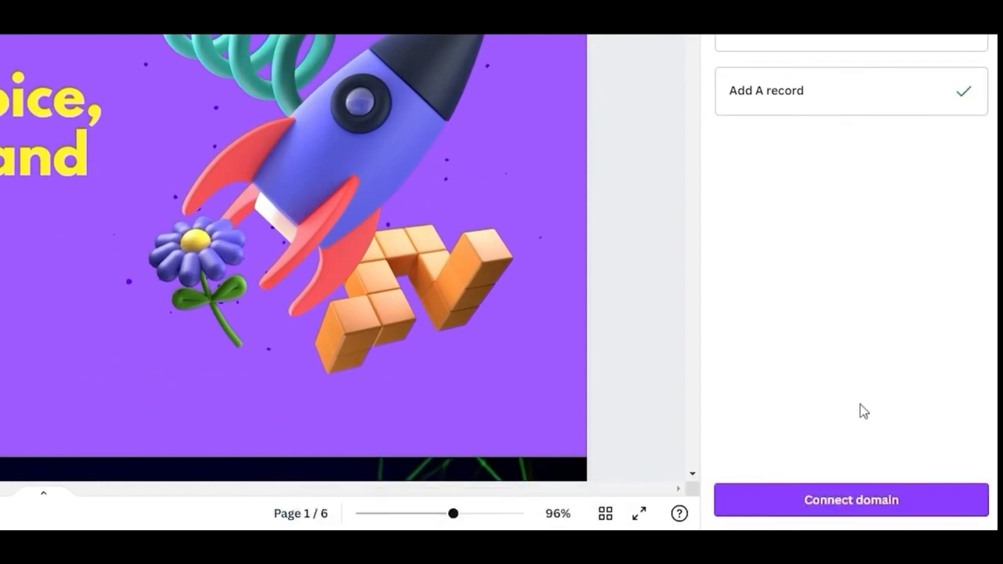
pyautogui.click(845, 505)
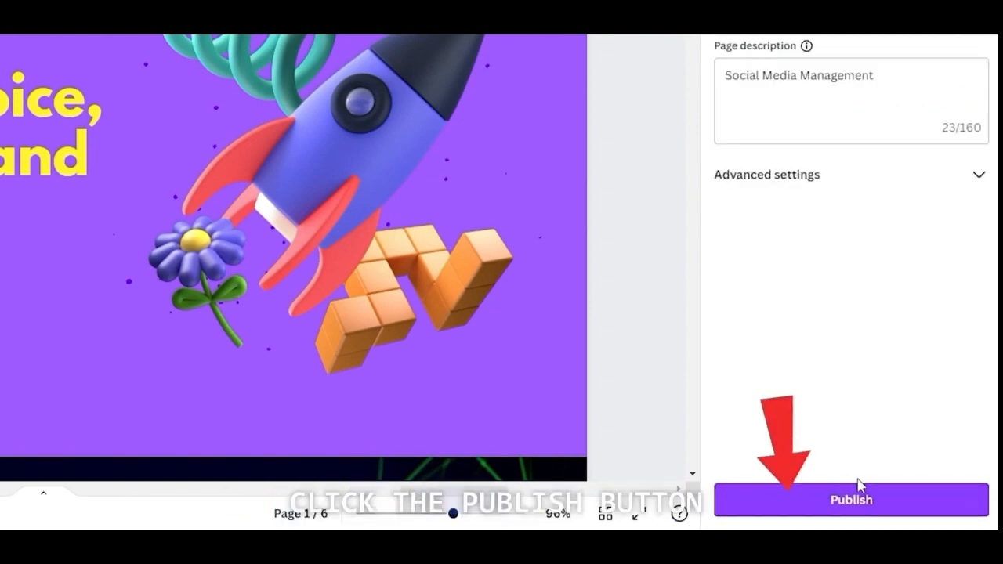
pyautogui.click(867, 511)
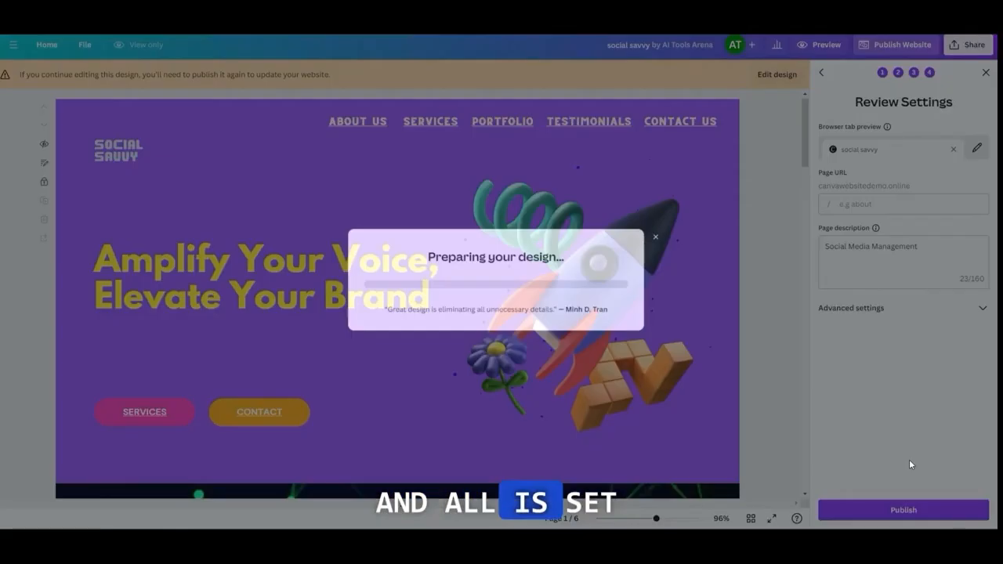